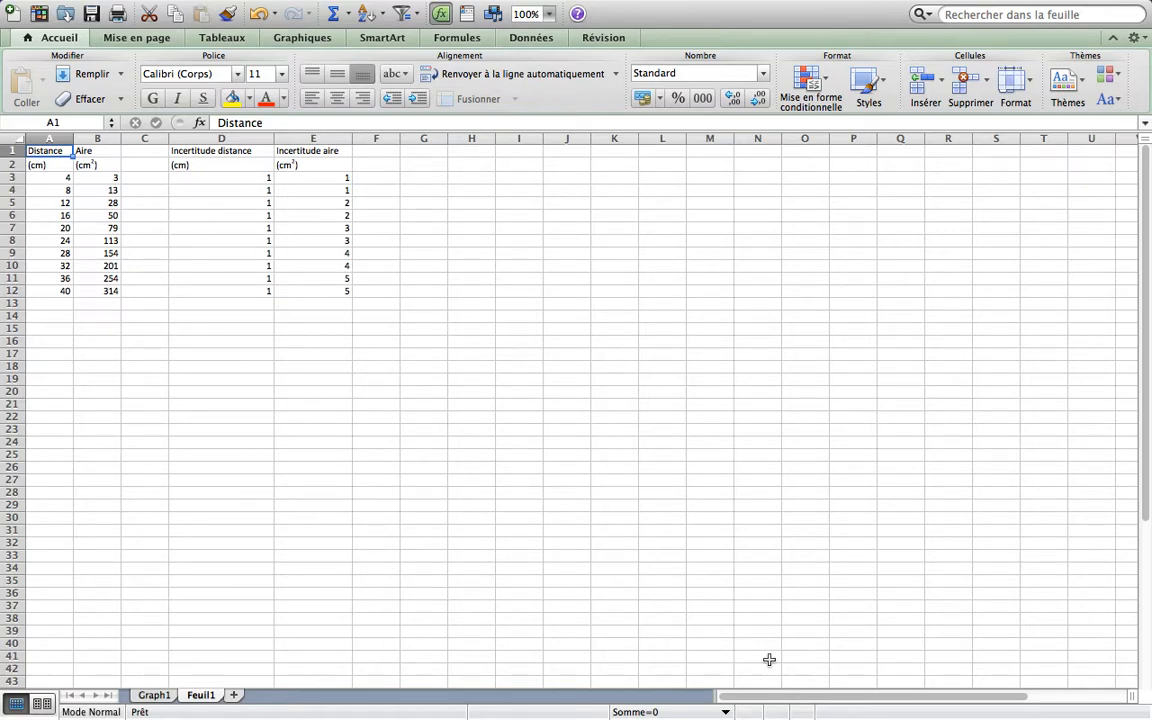
drag(243, 177, 228, 292)
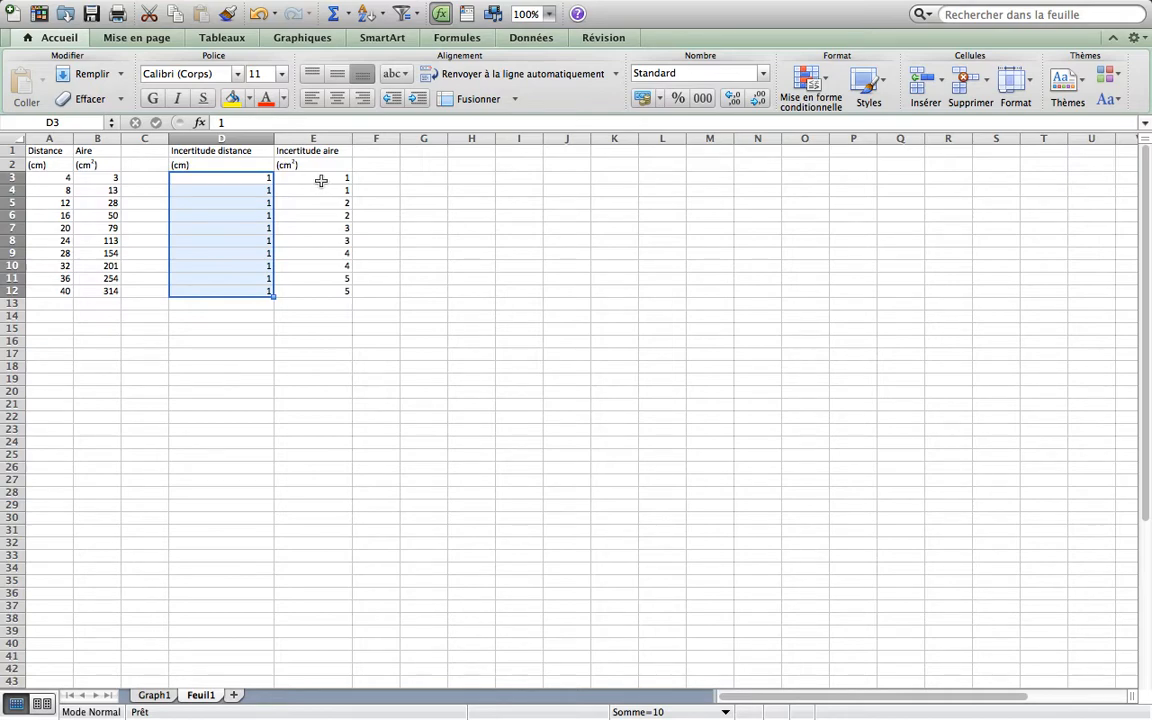
drag(321, 180, 331, 288)
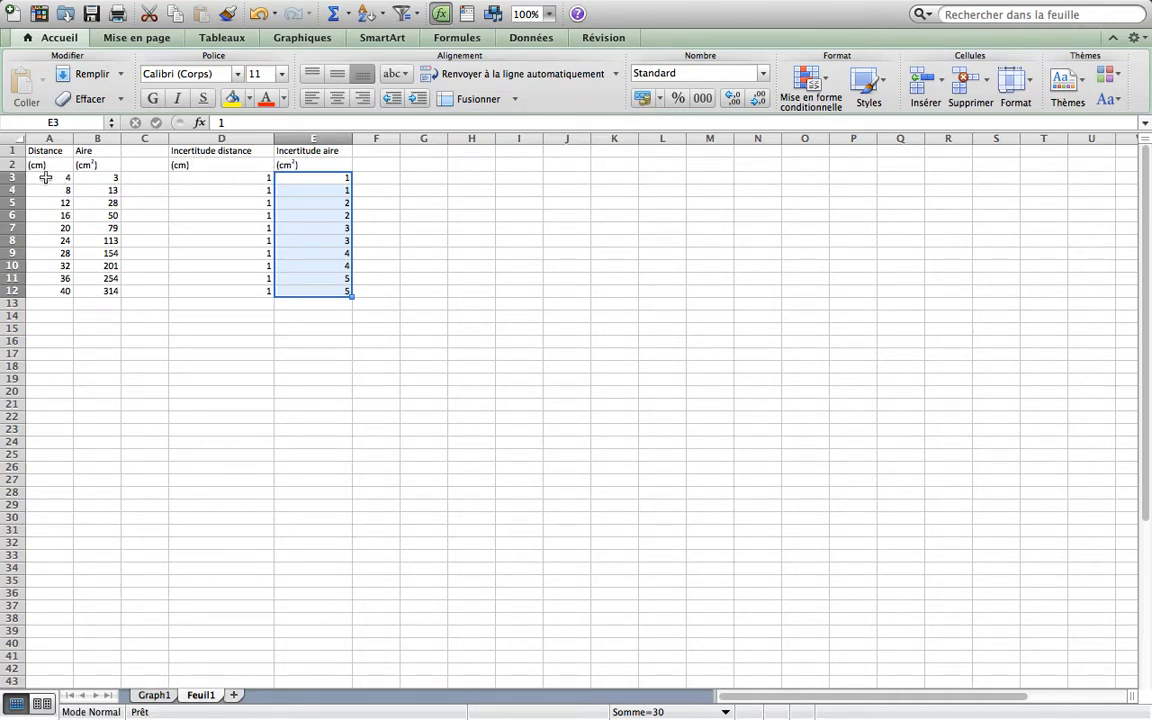
drag(45, 177, 63, 291)
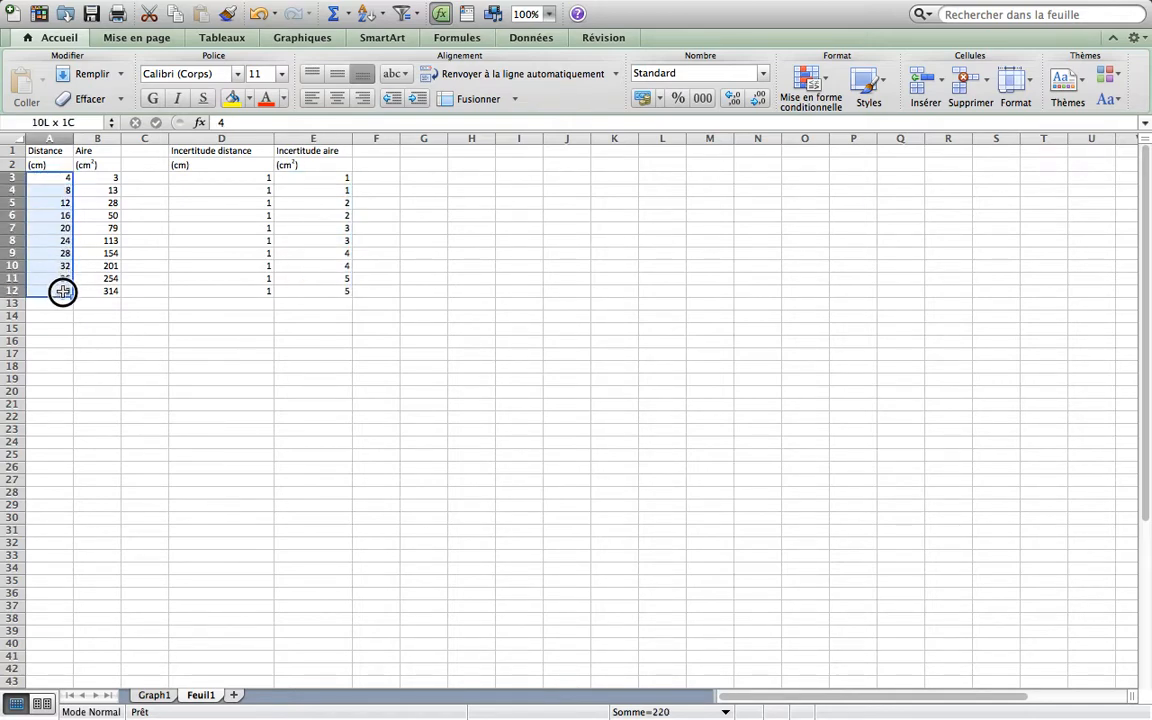
drag(237, 177, 237, 291)
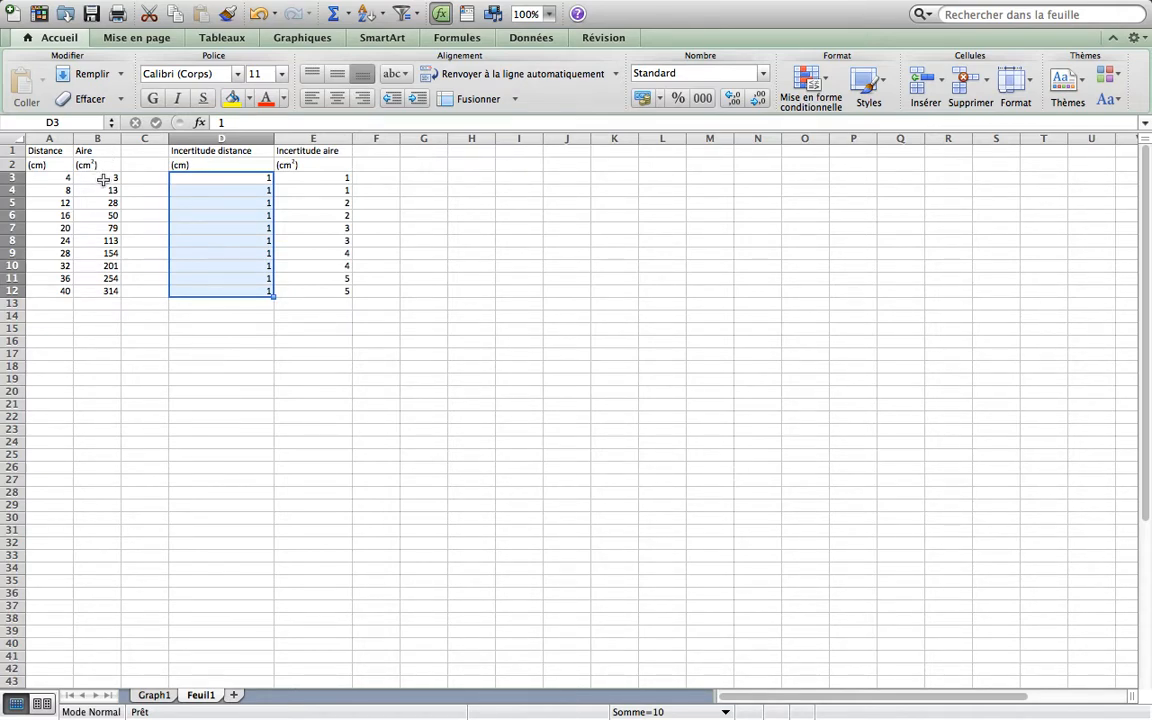
Label the Distance column with X in cell A14 and the Aire column with Y in cell B14
click(62, 318)
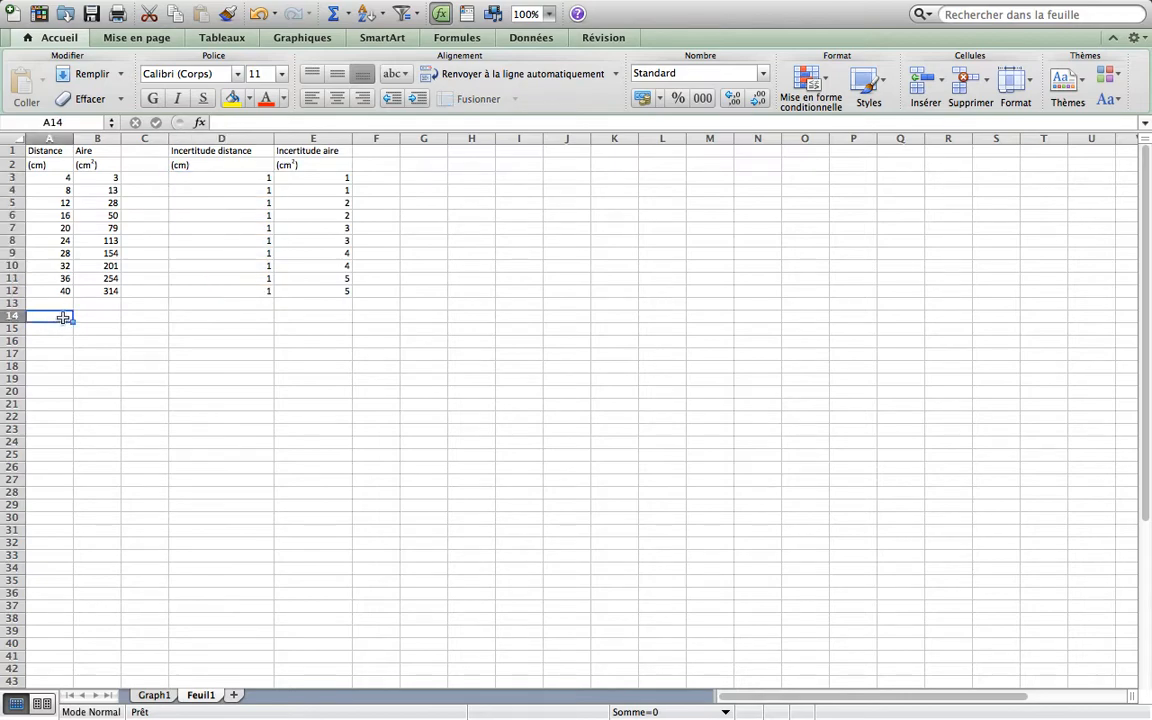
text(x)
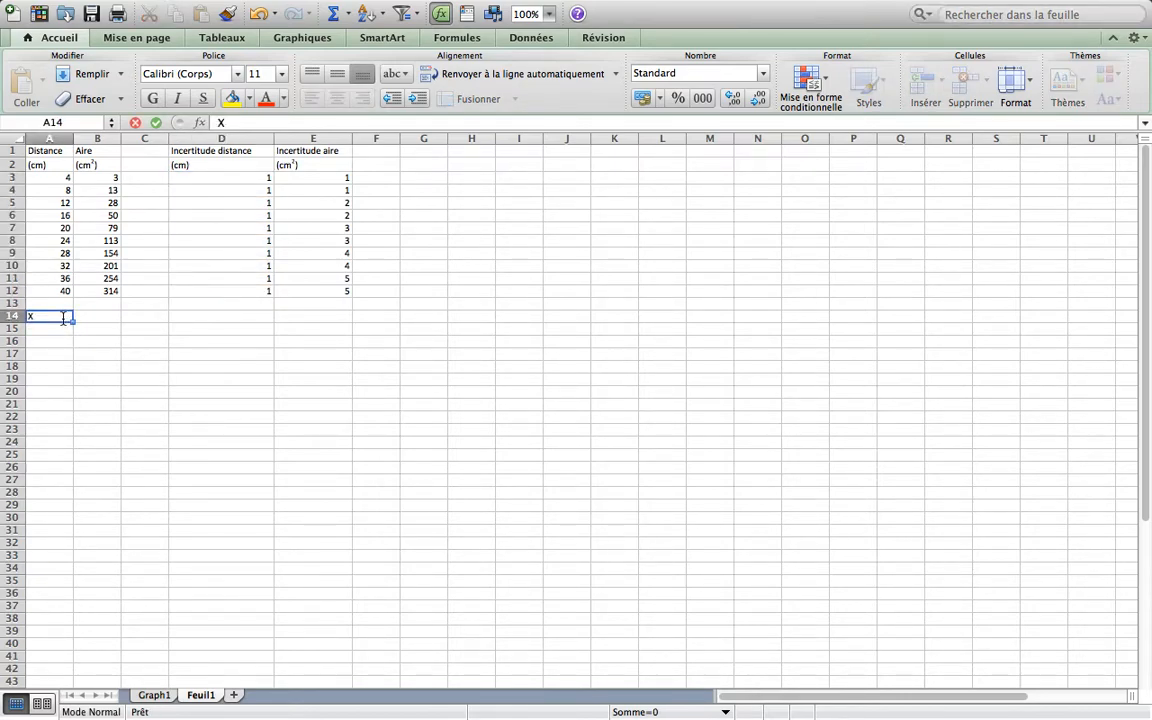
key(Tab)
text(Y)
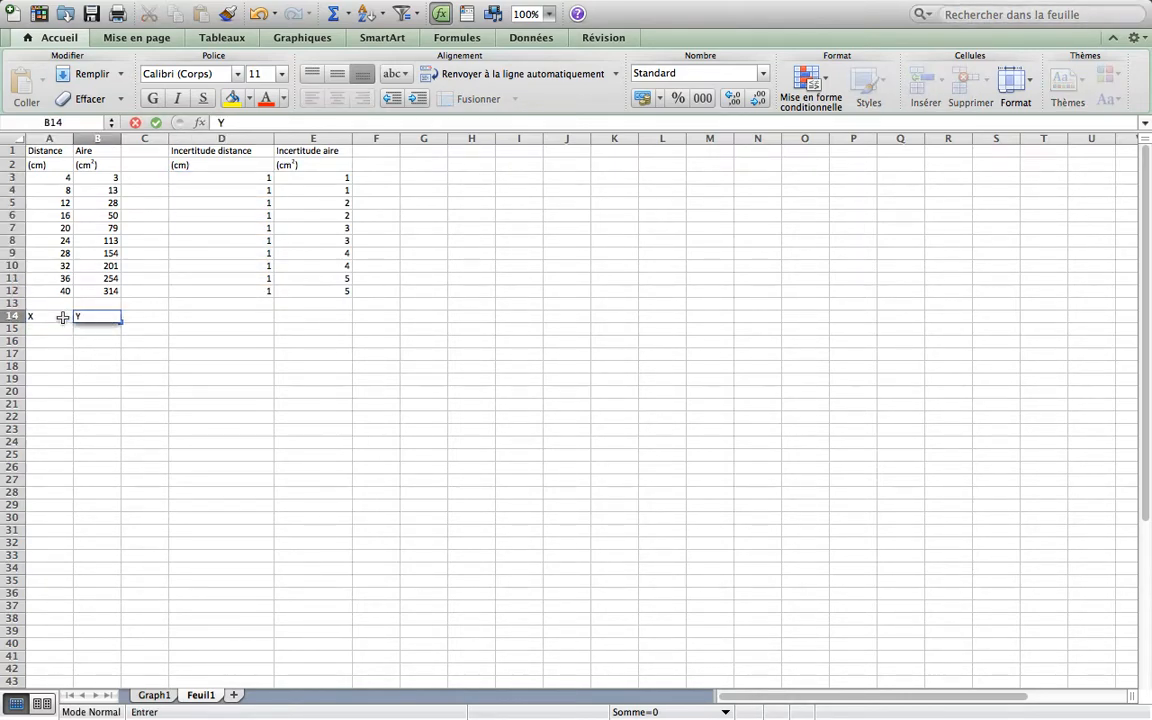
click(180, 350)
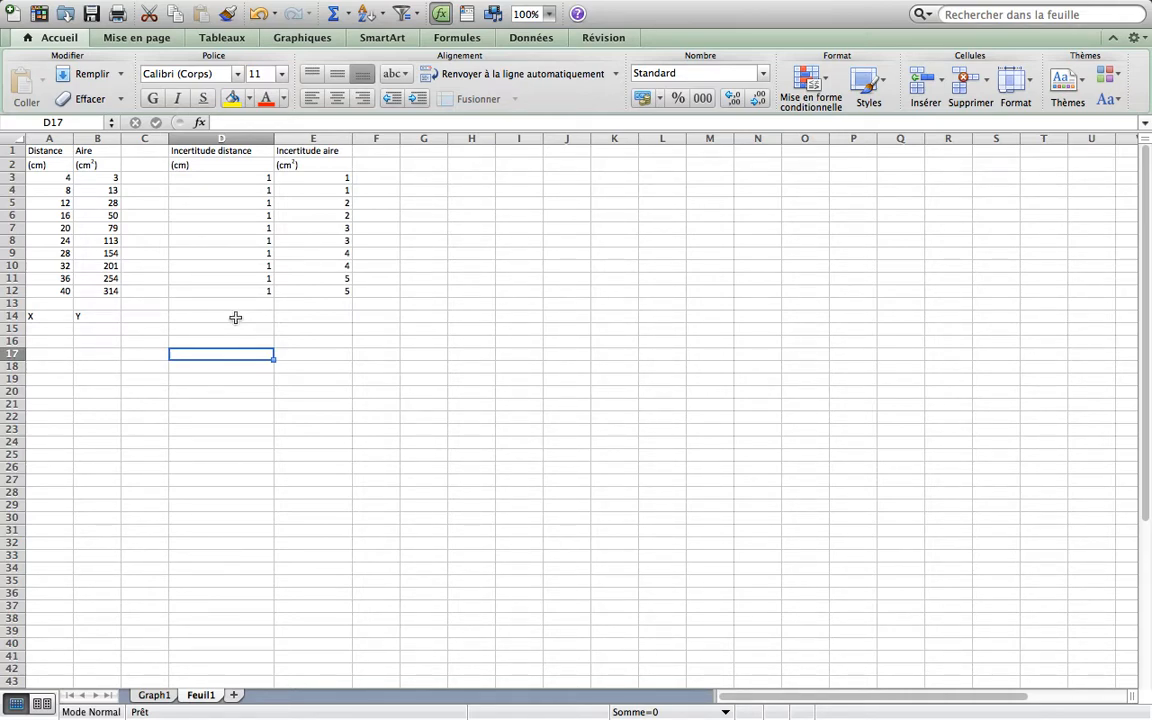
Insert a markers-only scatter chart from the distance and area values in A3:B12
click(55, 177)
drag(55, 177, 103, 290)
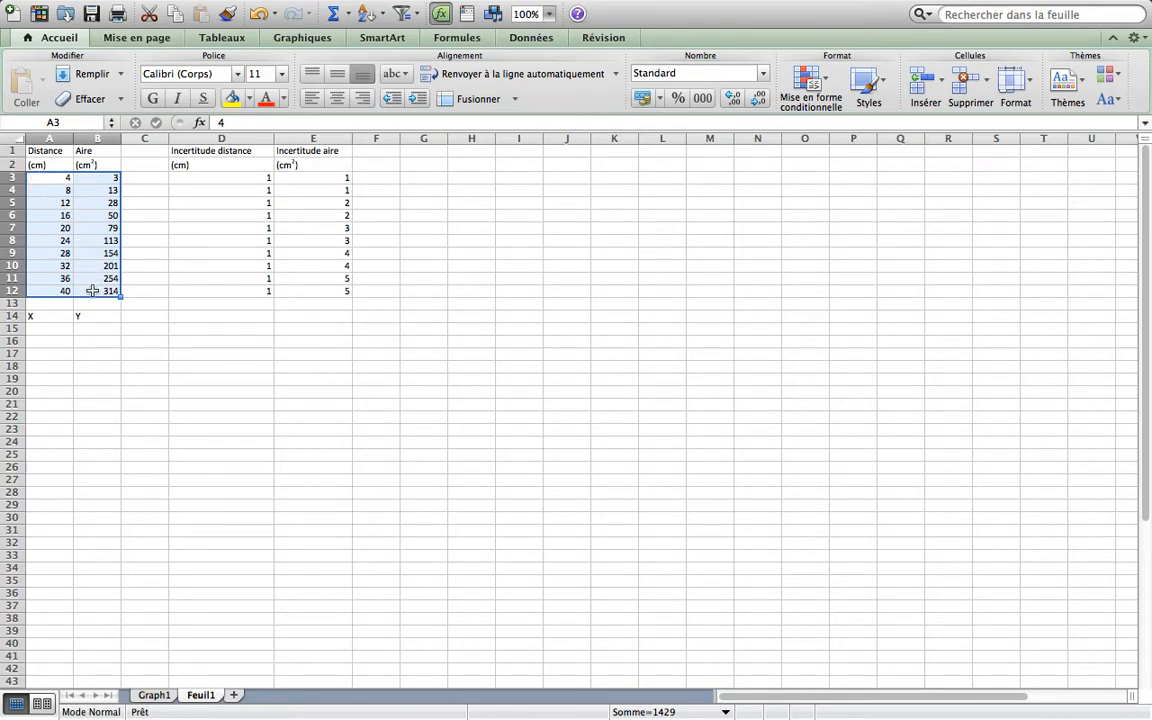
click(303, 38)
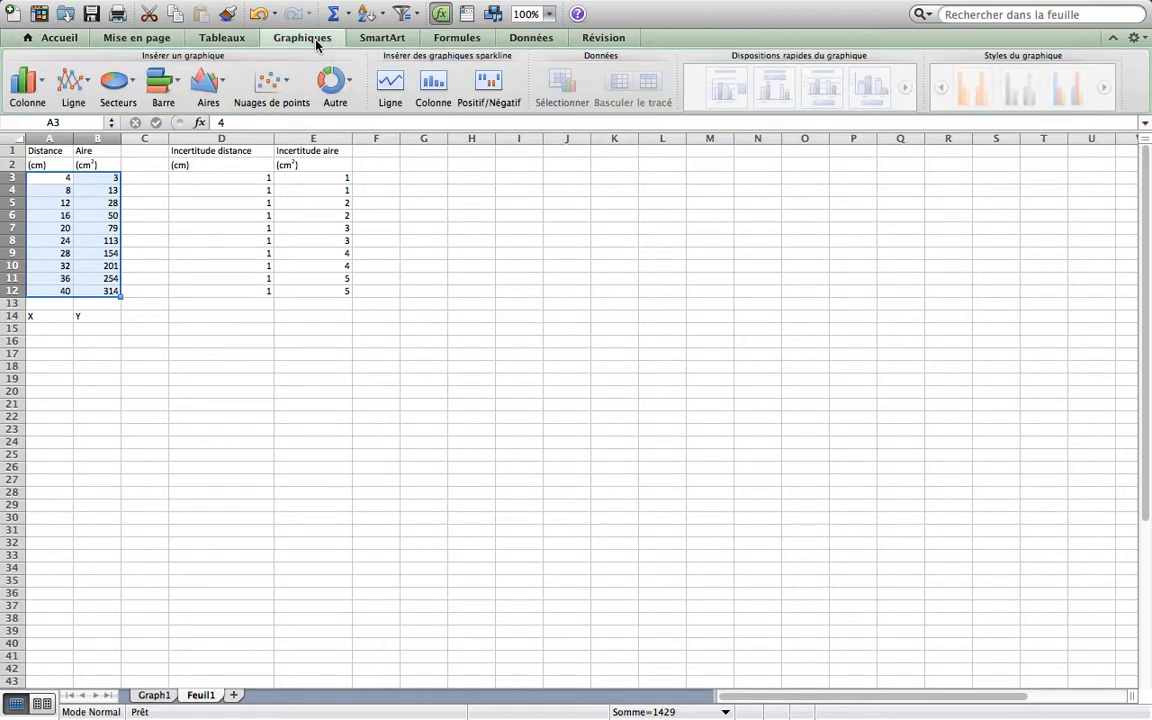
click(287, 90)
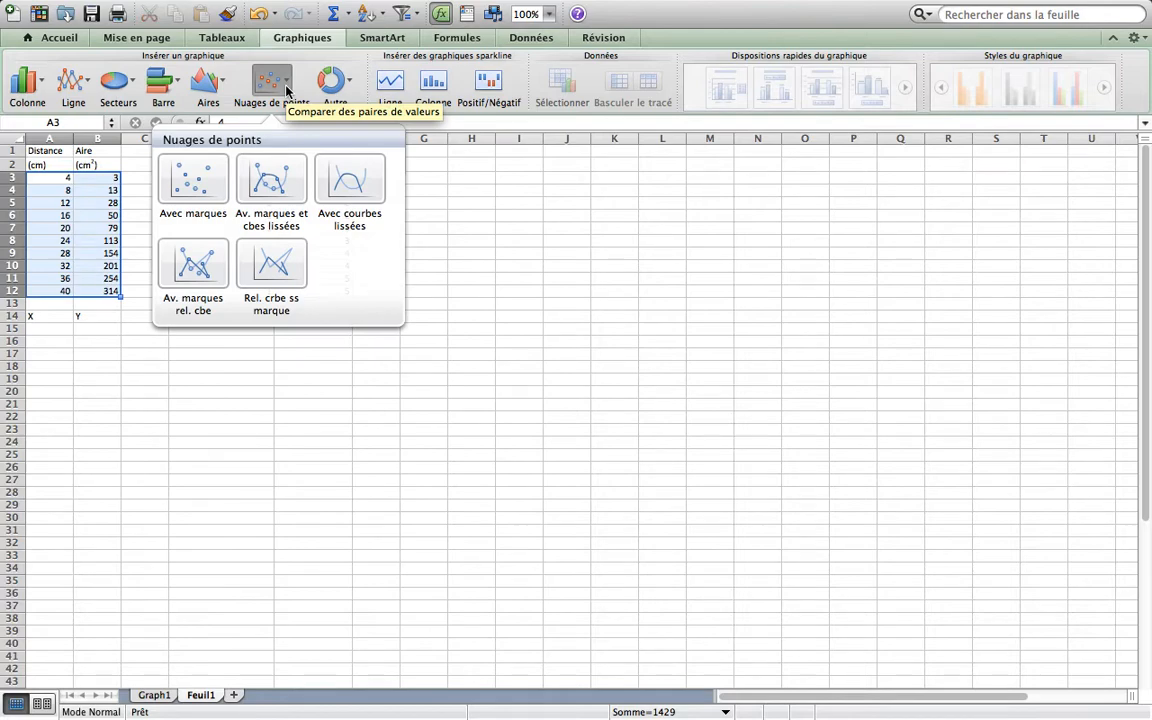
click(205, 191)
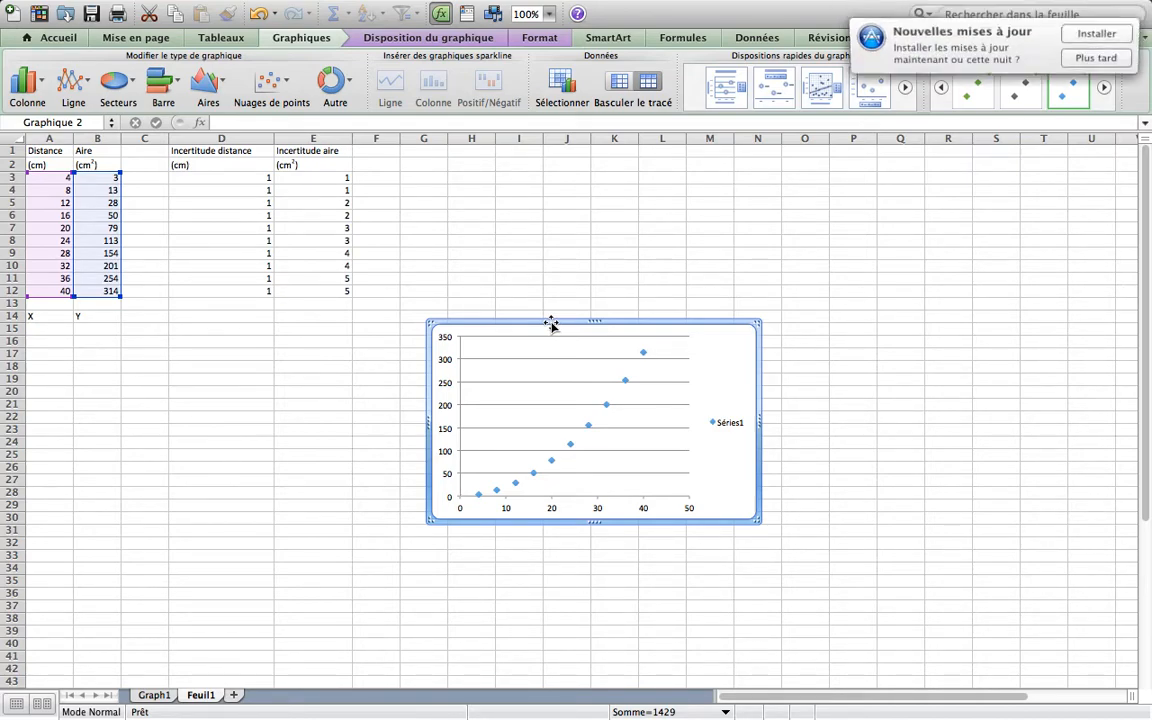
Postpone the system update notification with the option to be reminded tomorrow
click(1080, 73)
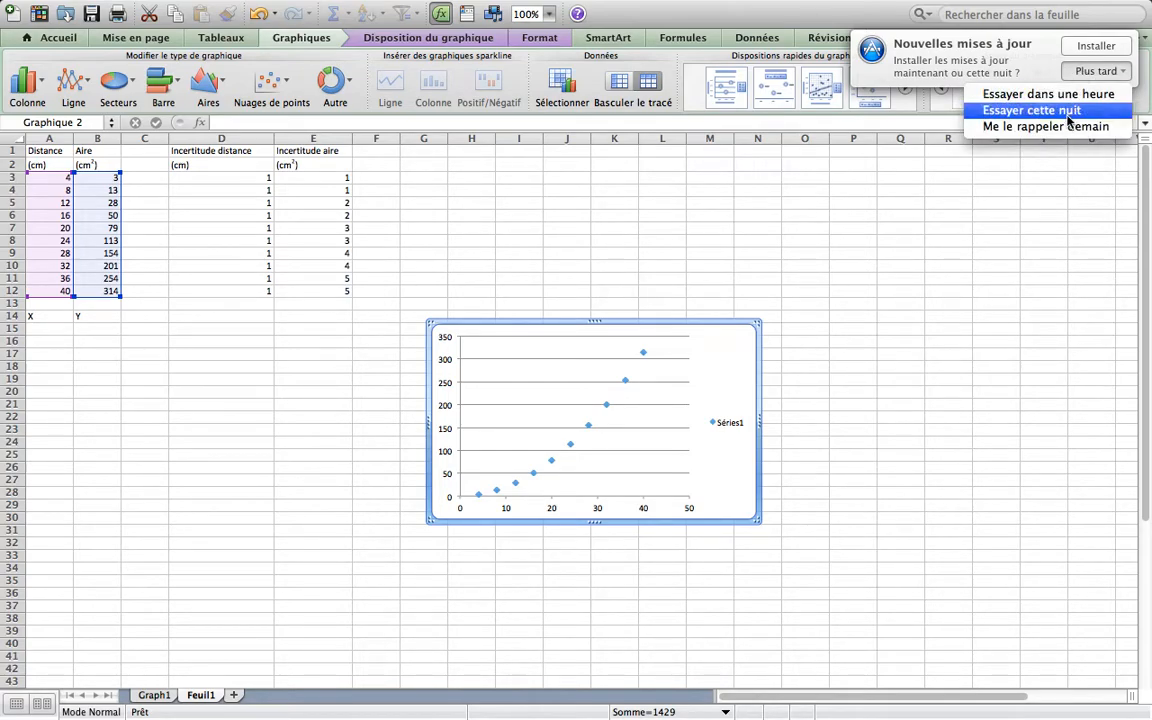
click(995, 127)
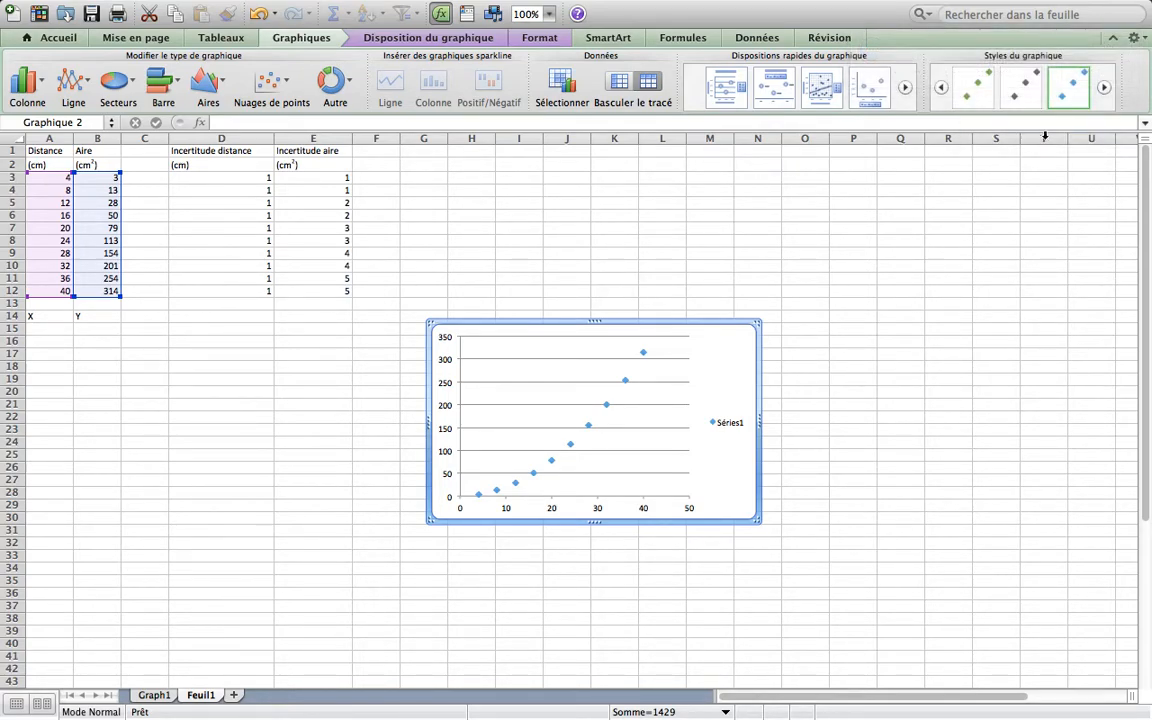
Move the scatter chart to its own new sheet named Graph2 and delete its legend
right_click(615, 324)
key(Escape)
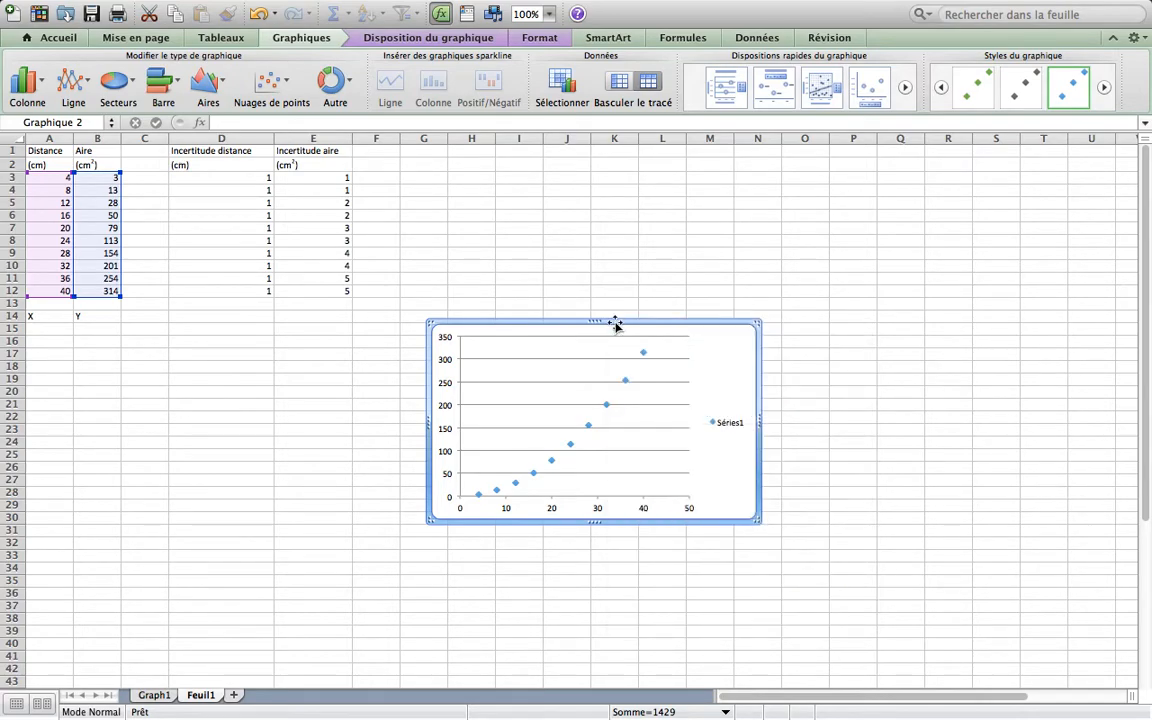
right_click(615, 324)
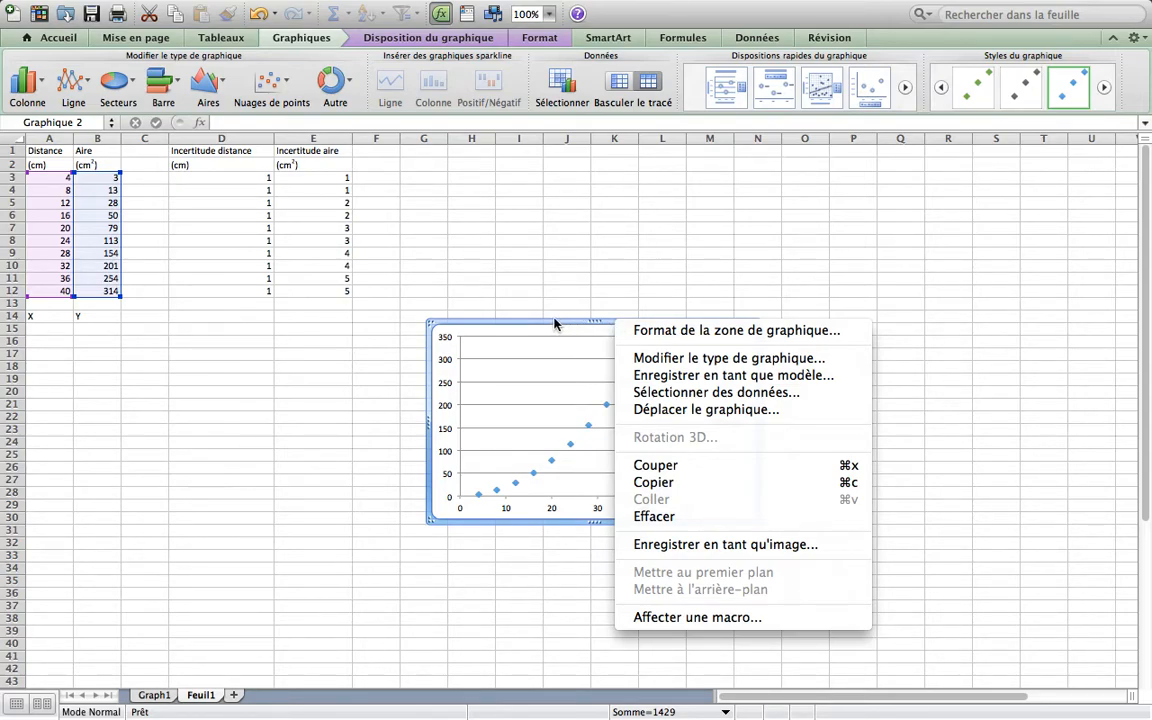
click(672, 410)
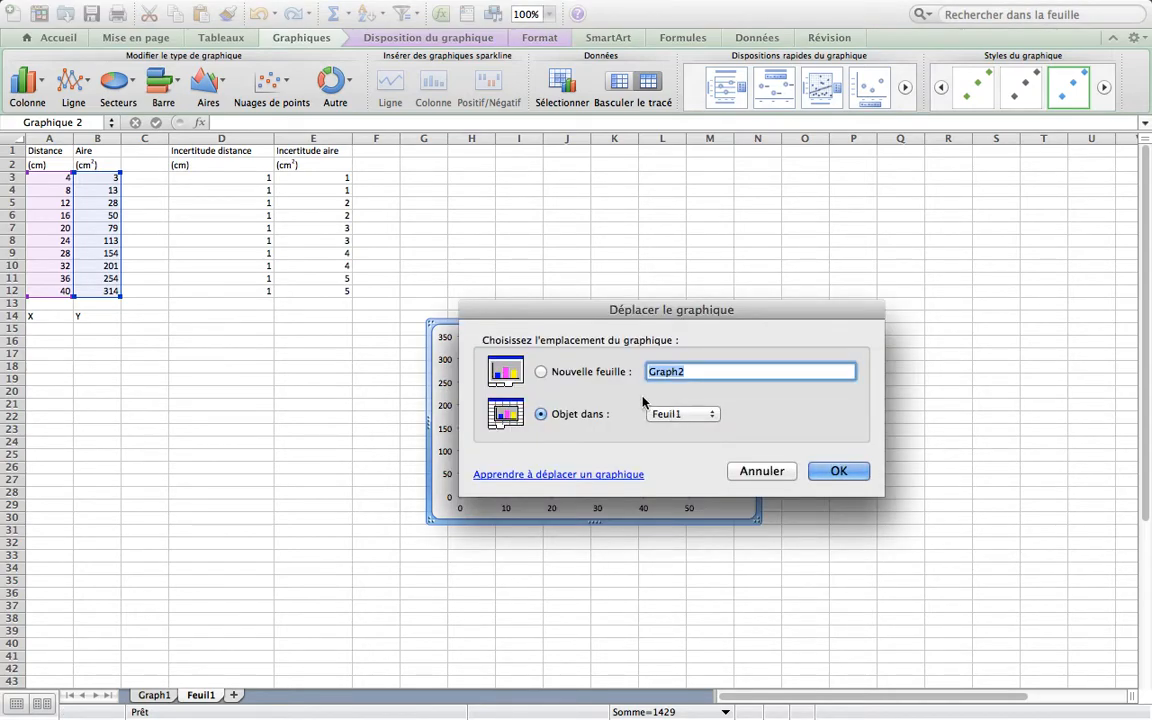
click(600, 373)
click(838, 472)
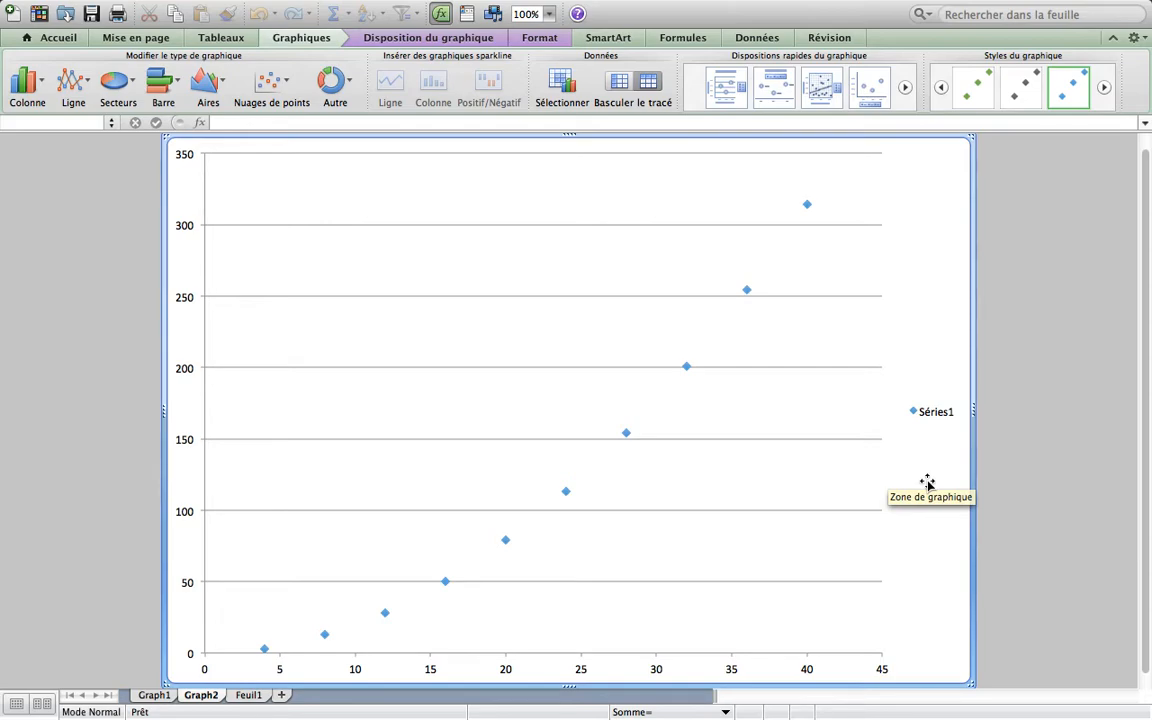
click(926, 420)
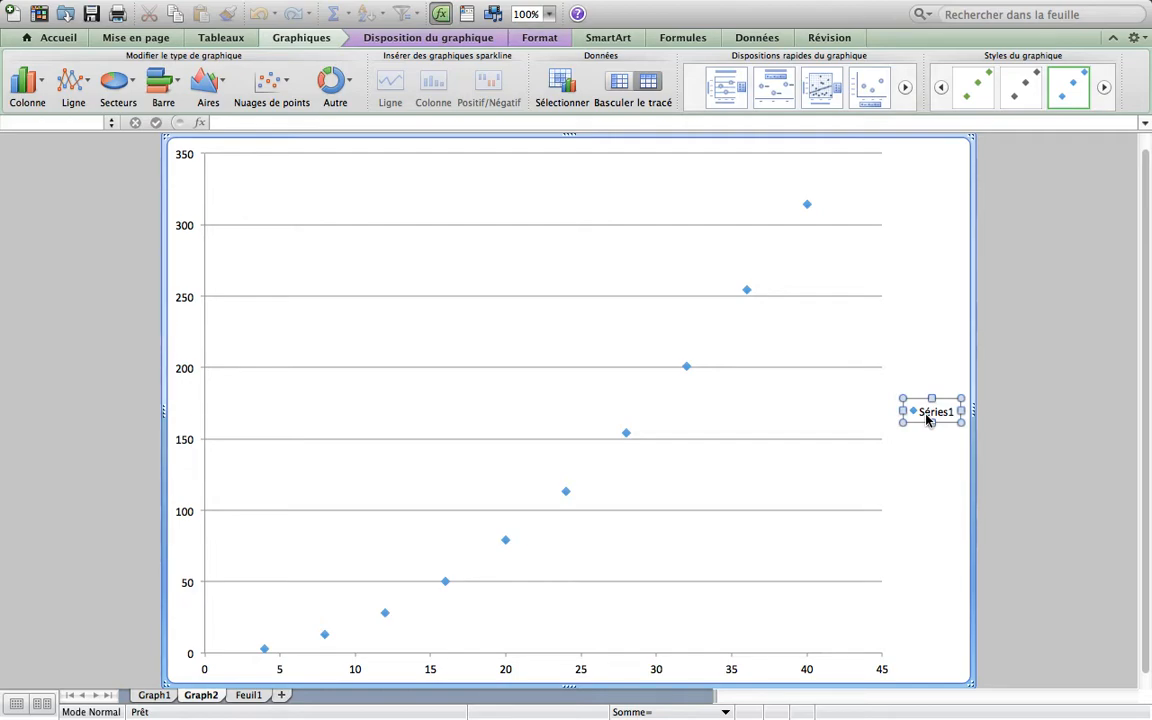
key(Delete)
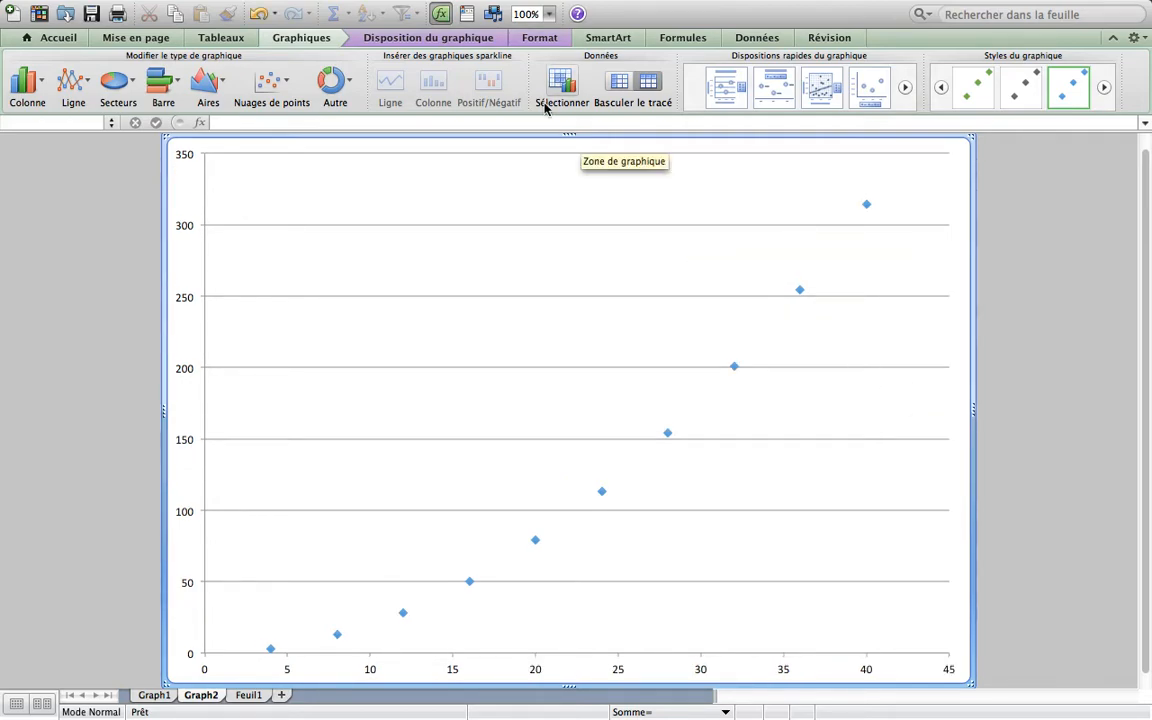
Add a title above the chart reading "Éclairement d'une surface"
click(450, 48)
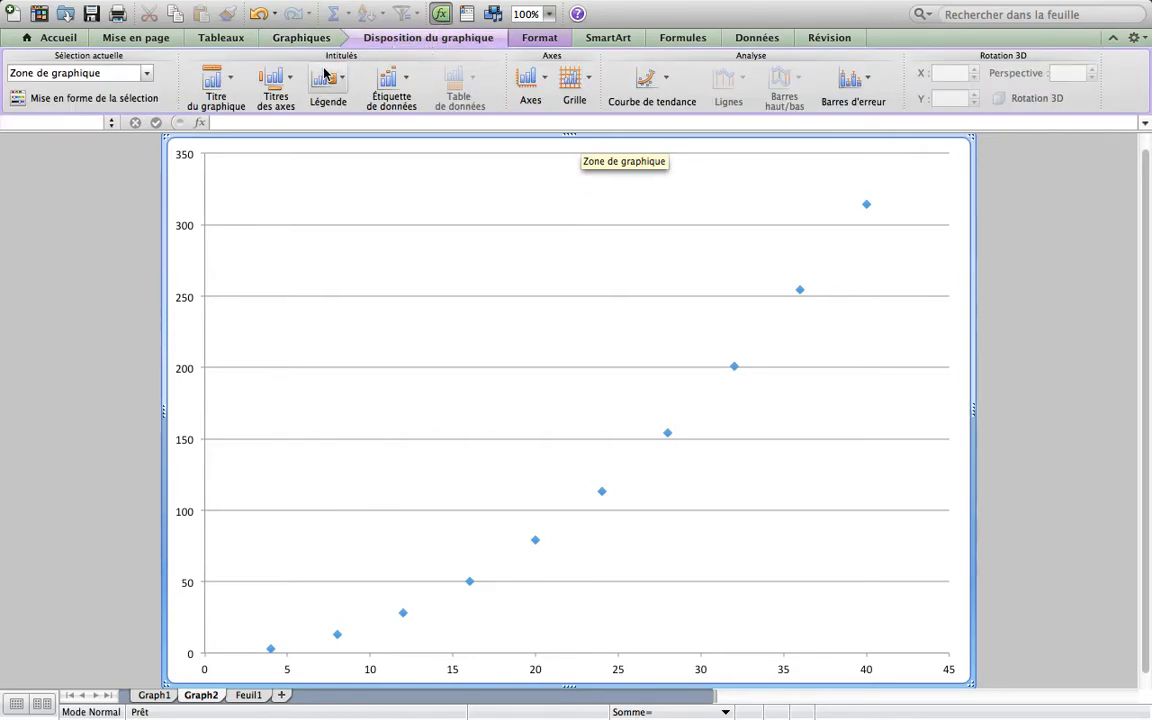
click(230, 82)
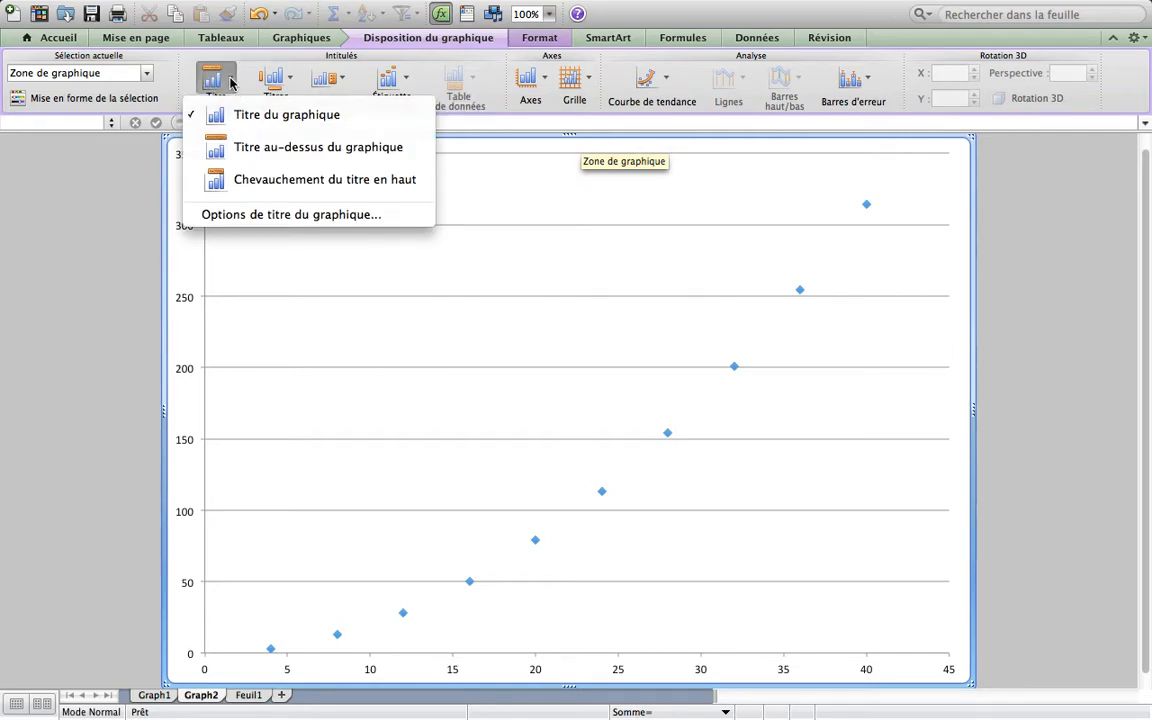
click(254, 151)
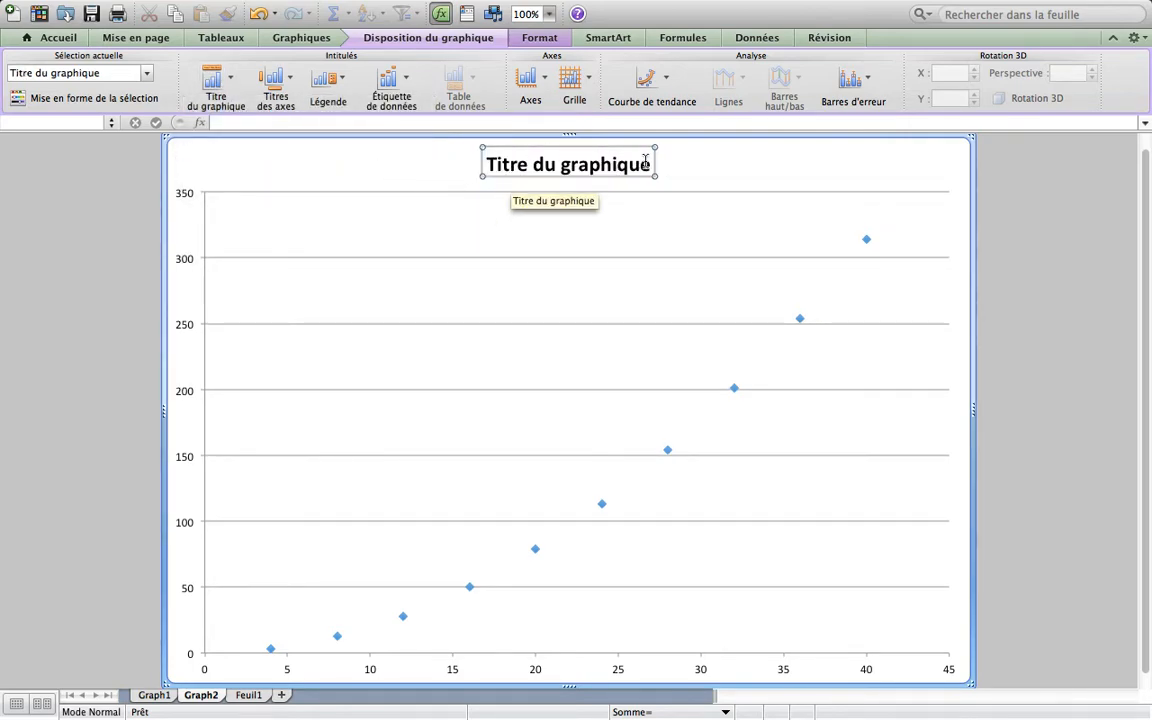
drag(655, 160, 498, 160)
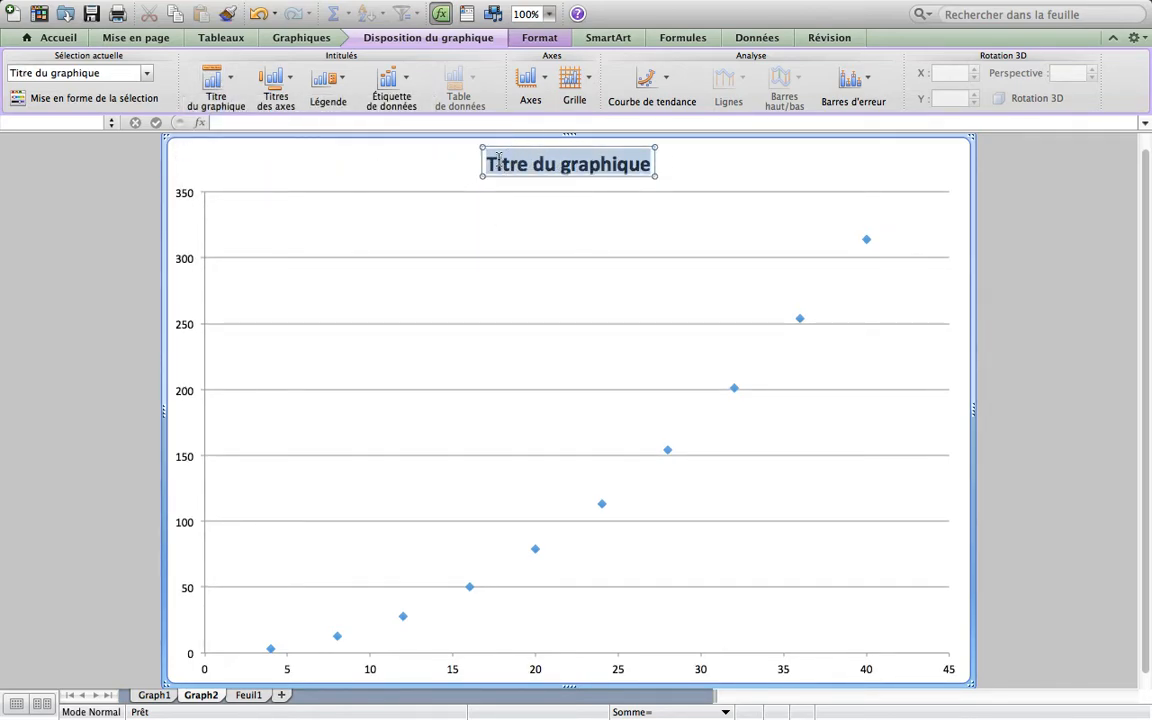
text(Écalireme)
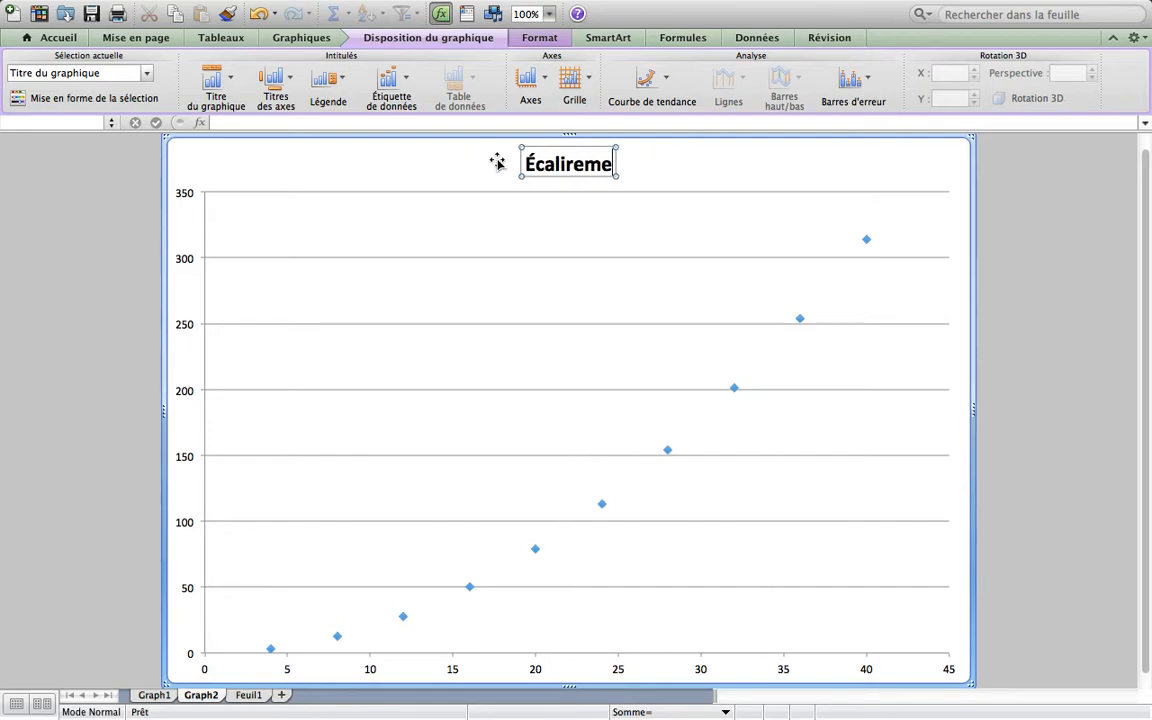
text(nt d'une)
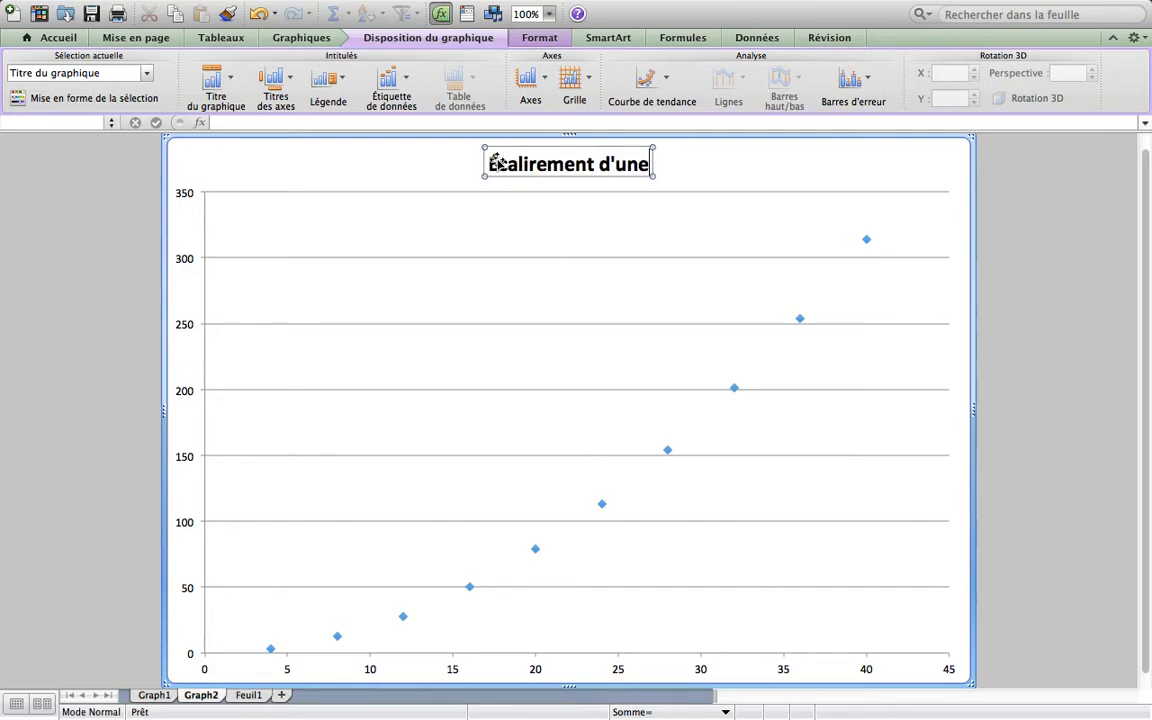
text( surface)
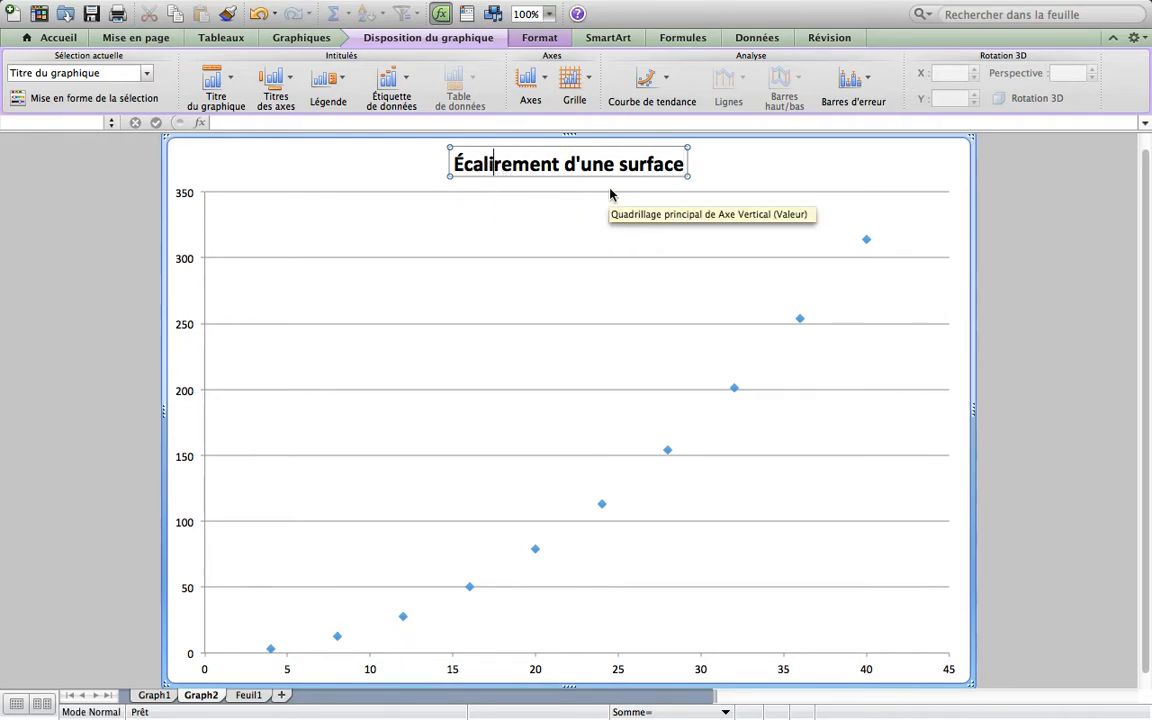
key(Left)
key(Left)
key(Left)
key(Left)
key(Left)
key(Left)
key(Left)
key(Left)
key(Left)
key(Left)
key(Left)
key(Left)
key(Left)
key(Left)
key(Left)
key(Left)
key(Left)
key(Left)
key(Left)
key(Left)
key(BackSpace)
key(BackSpace)
key(BackSpace)
text(lai)
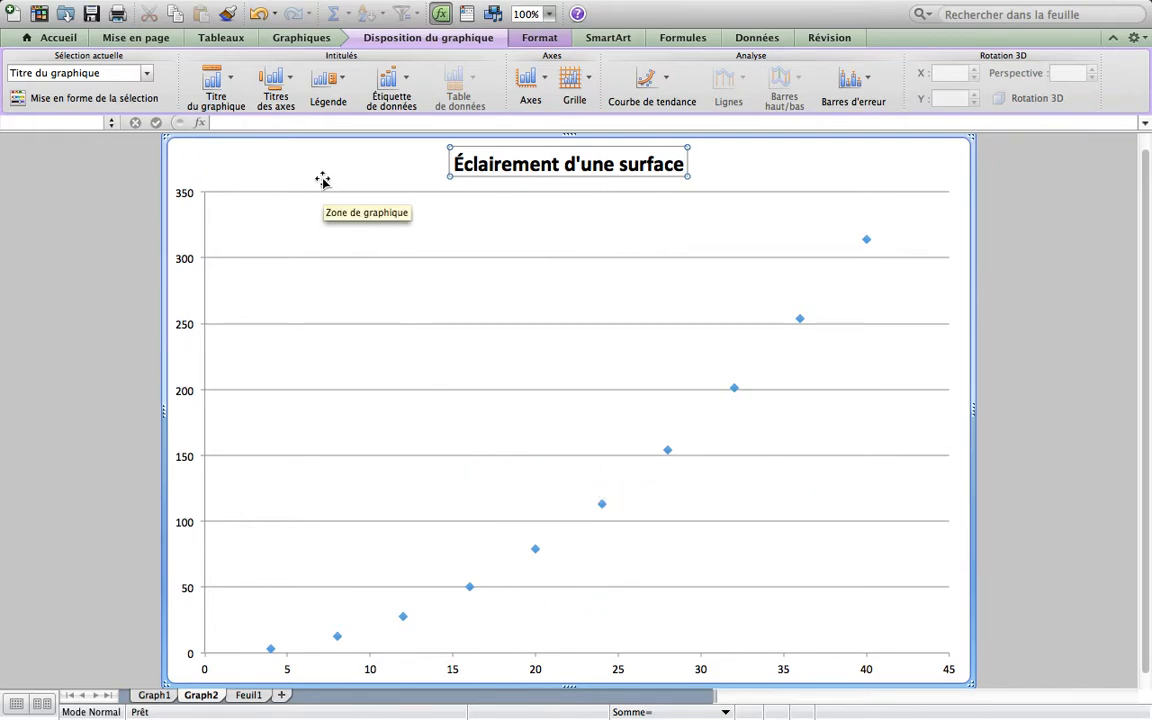
Add a horizontal axis title below the axis reading "Distance (cm)"
click(273, 80)
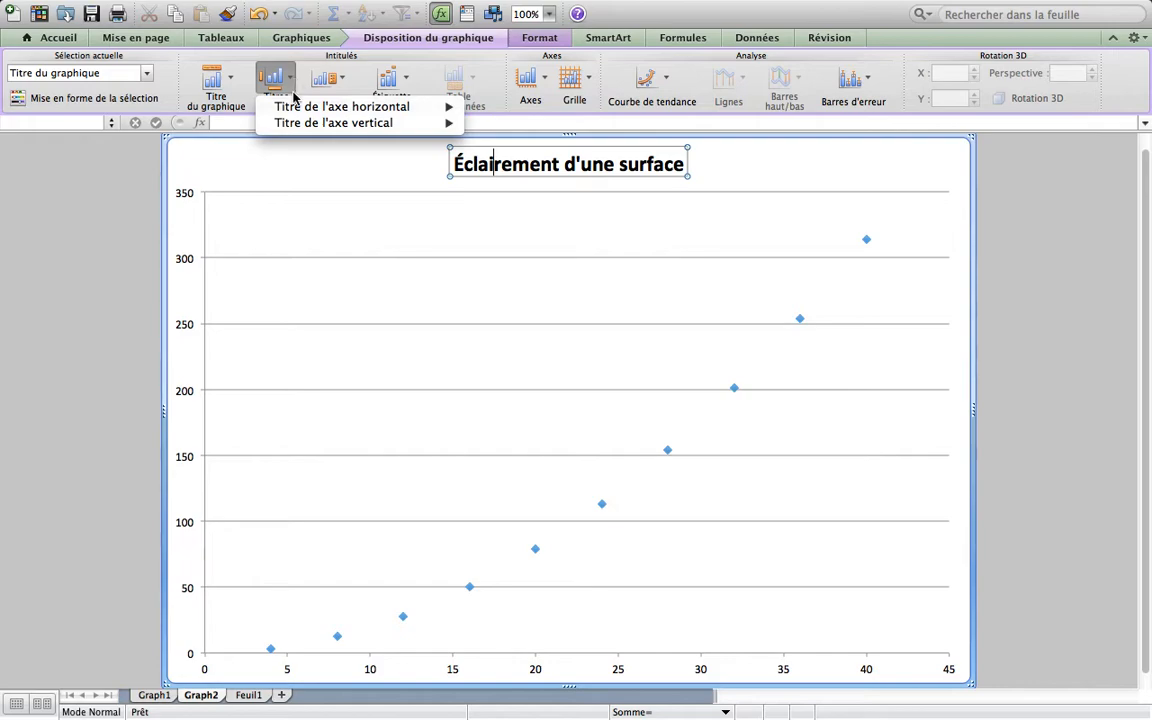
mouse_move(293, 115)
click(517, 150)
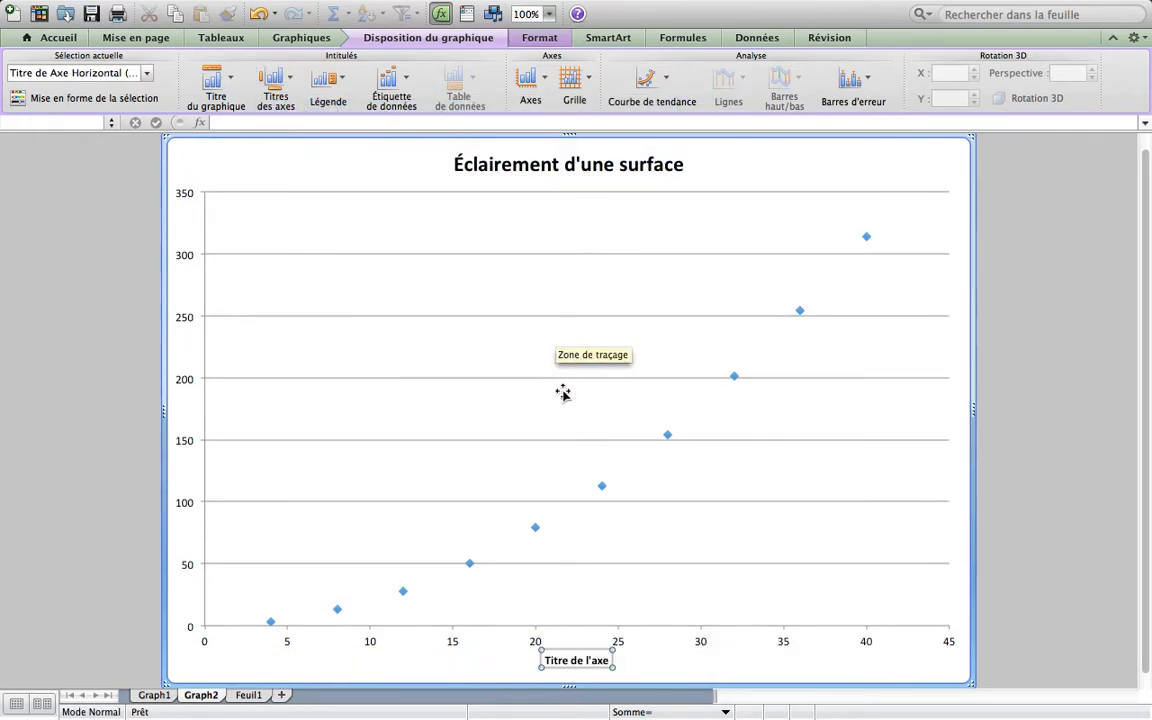
click(608, 661)
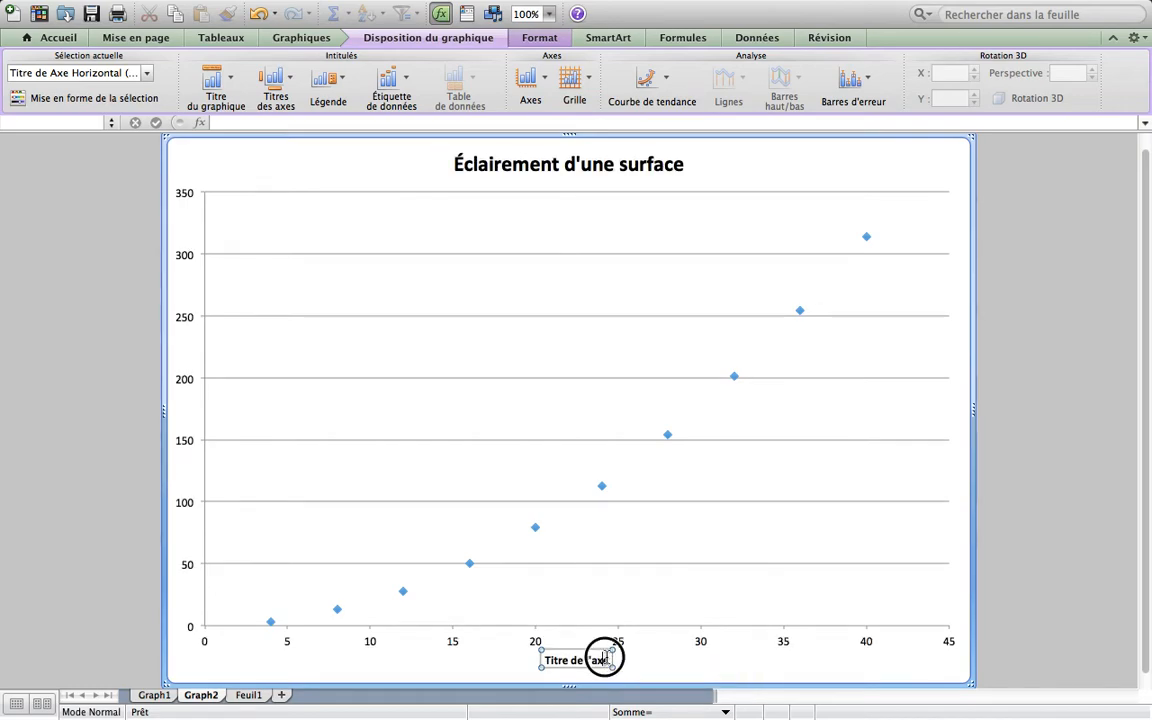
key(BackSpace)
key(BackSpace)
key(BackSpace)
key(BackSpace)
key(BackSpace)
key(BackSpace)
key(BackSpace)
key(BackSpace)
key(BackSpace)
key(BackSpace)
key(BackSpace)
key(BackSpace)
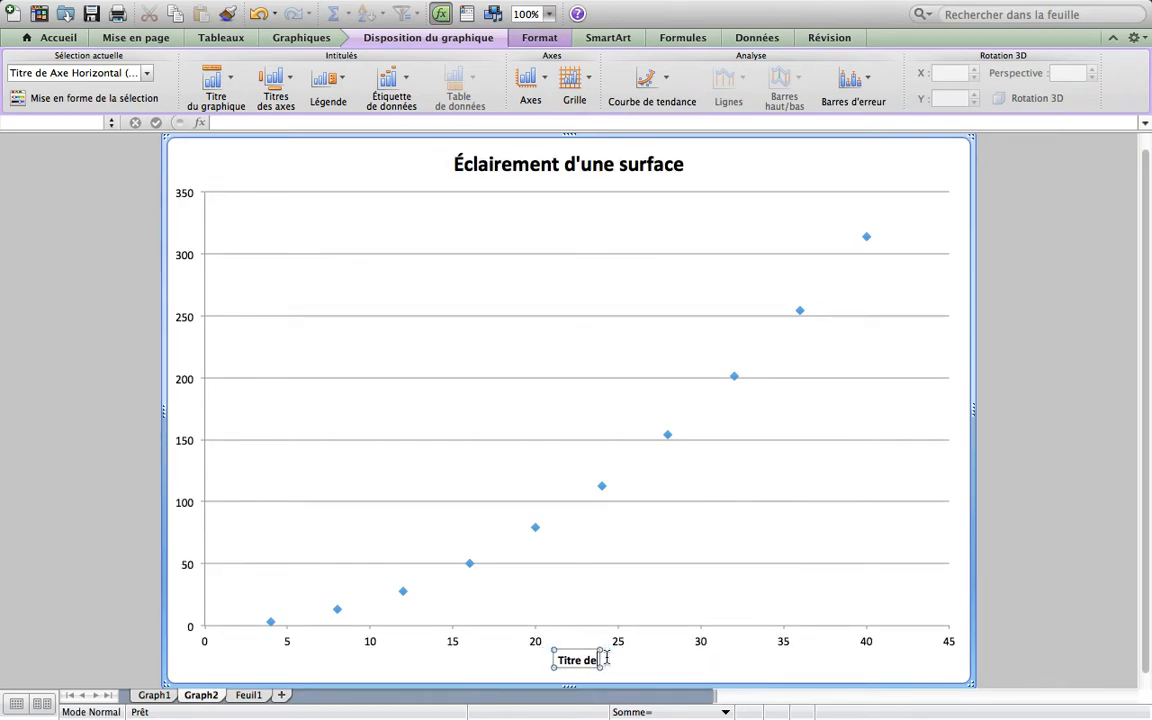
key(BackSpace)
key(BackSpace)
text(Disc)
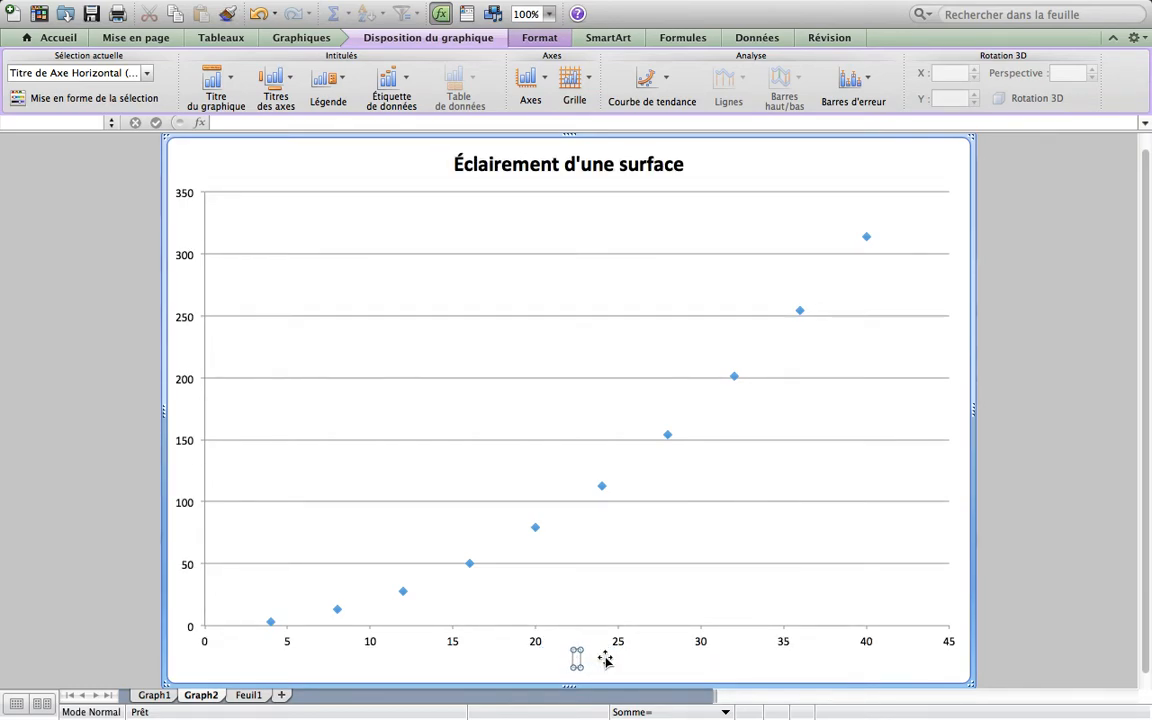
text(ance ()
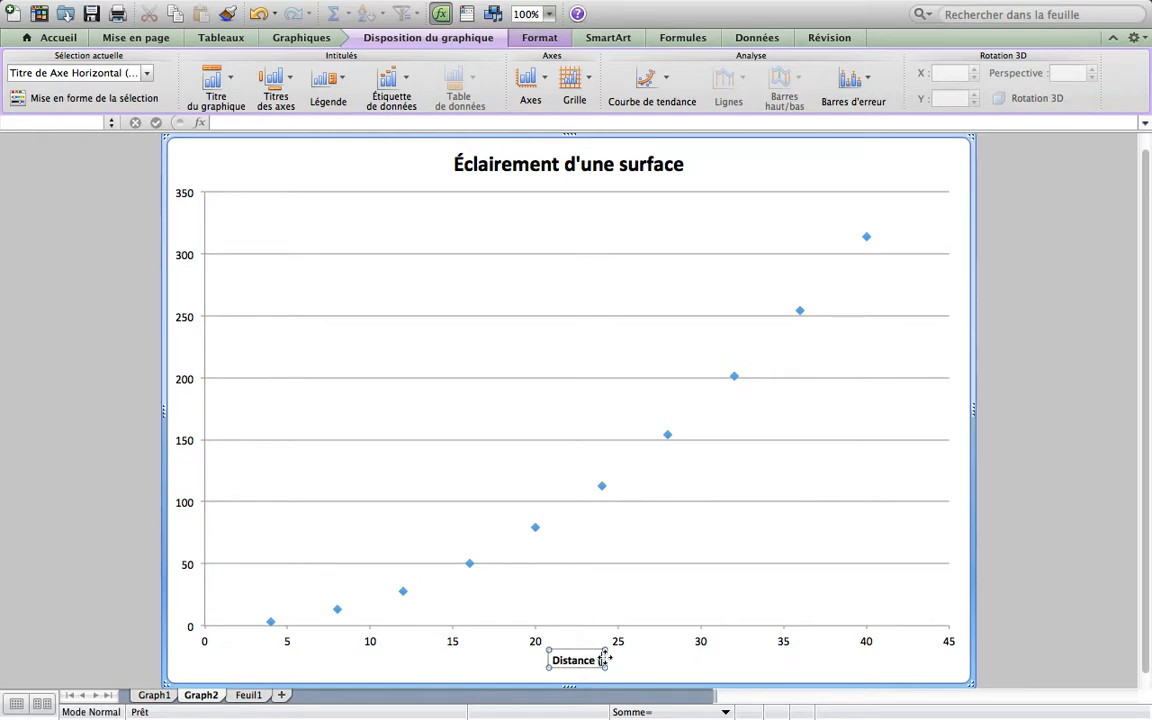
text(cm))
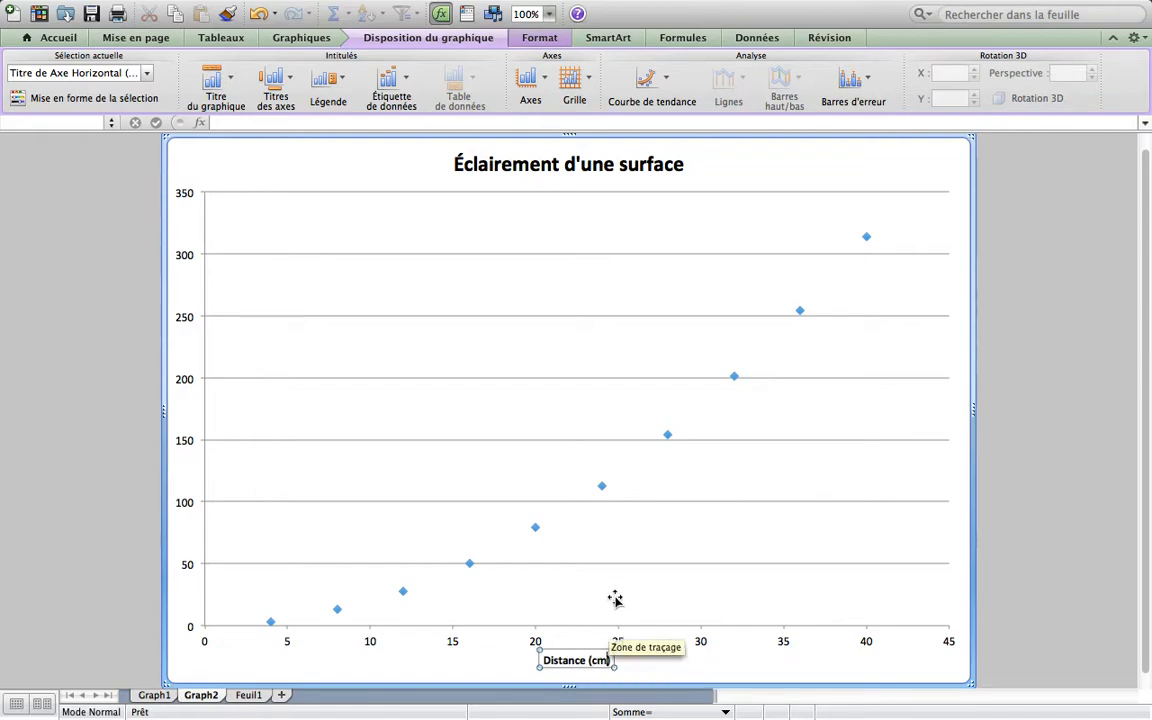
Add a rotated vertical axis title (Titre pivoté) reading "Aire (cm2)"
click(274, 79)
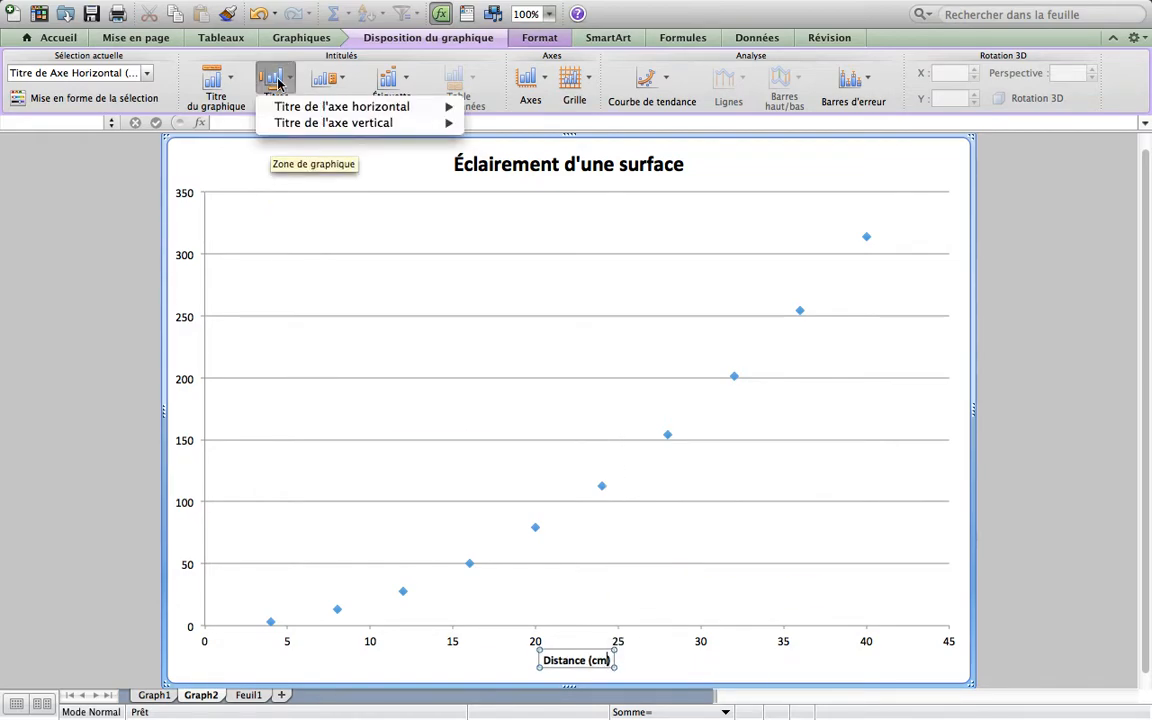
mouse_move(309, 123)
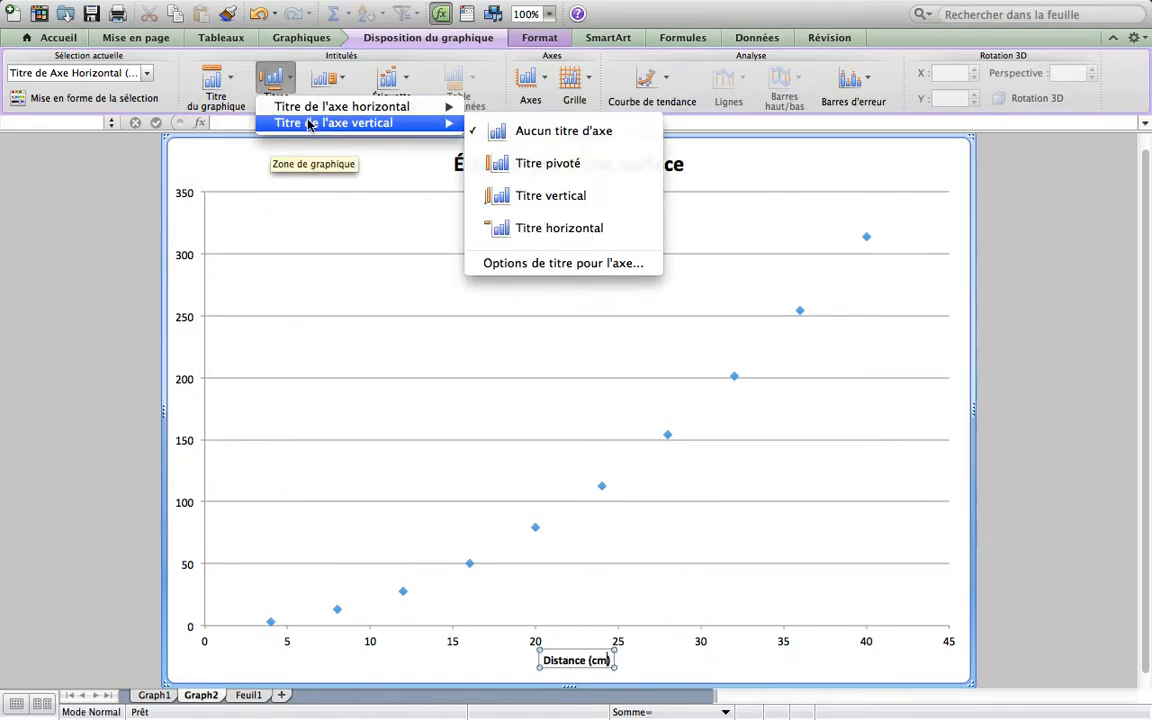
click(510, 165)
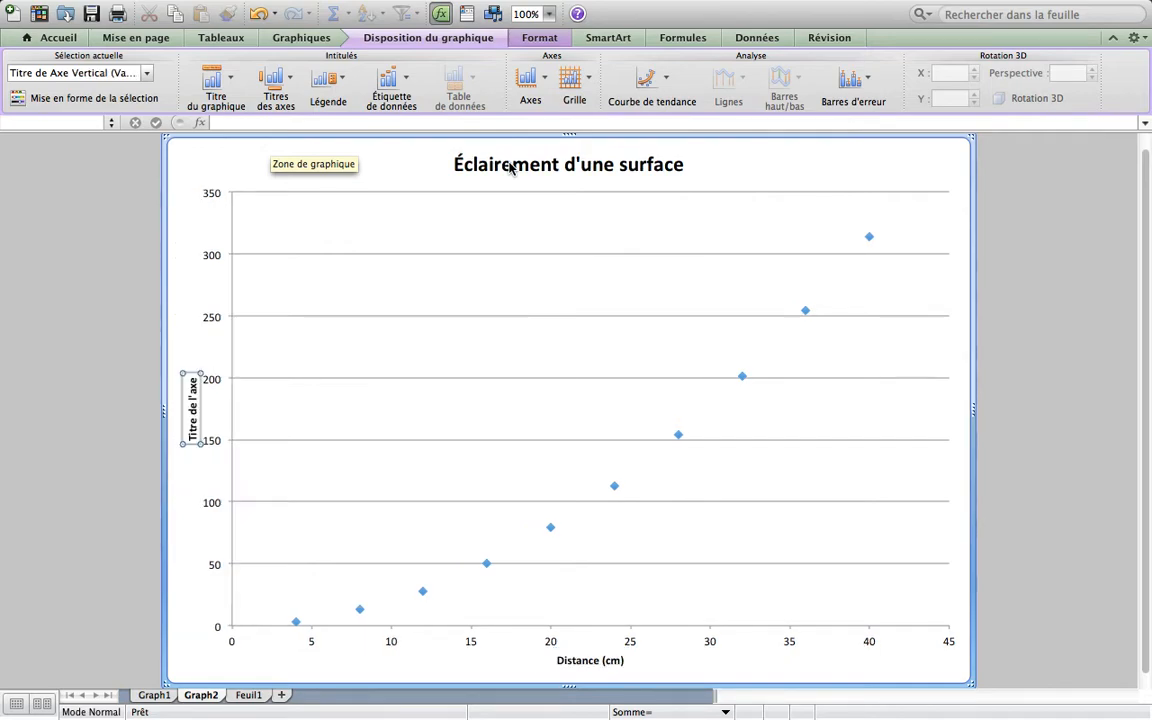
click(193, 387)
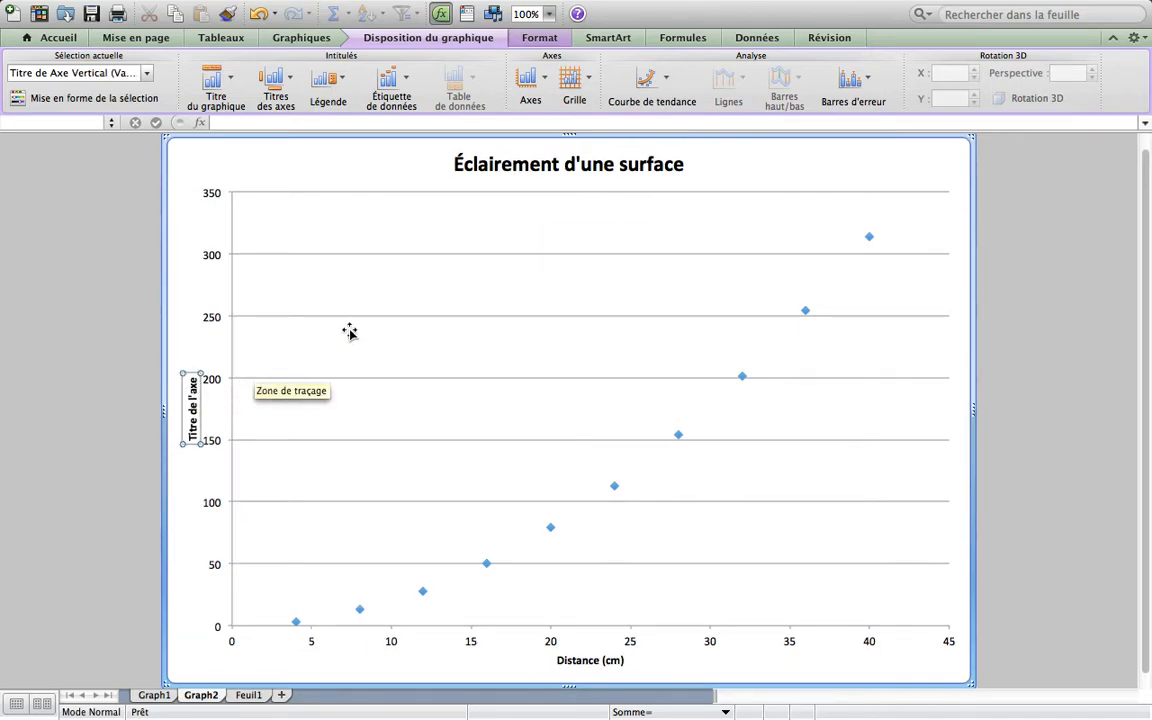
key(BackSpace)
key(BackSpace)
key(BackSpace)
key(BackSpace)
key(BackSpace)
key(BackSpace)
key(BackSpace)
key(BackSpace)
key(BackSpace)
key(BackSpace)
key(BackSpace)
key(BackSpace)
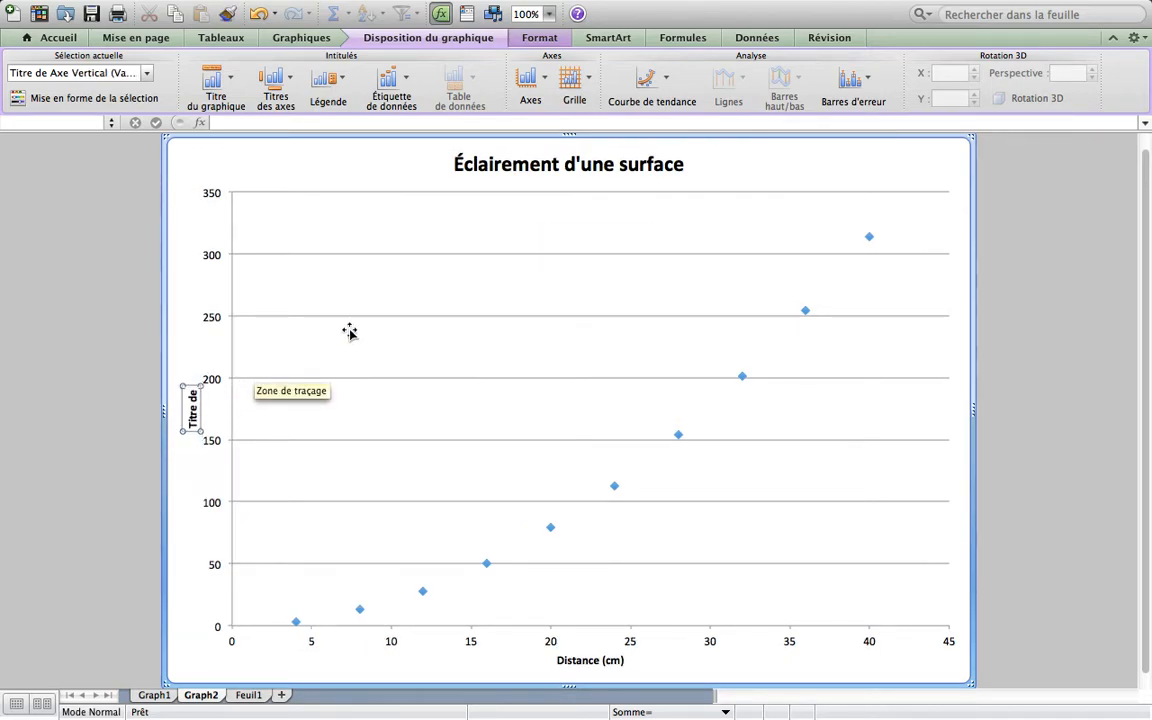
key(BackSpace)
key(BackSpace)
text(Aire)
text( ()cm)
key(BackSpace)
key(BackSpace)
key(Left)
text(cm2)
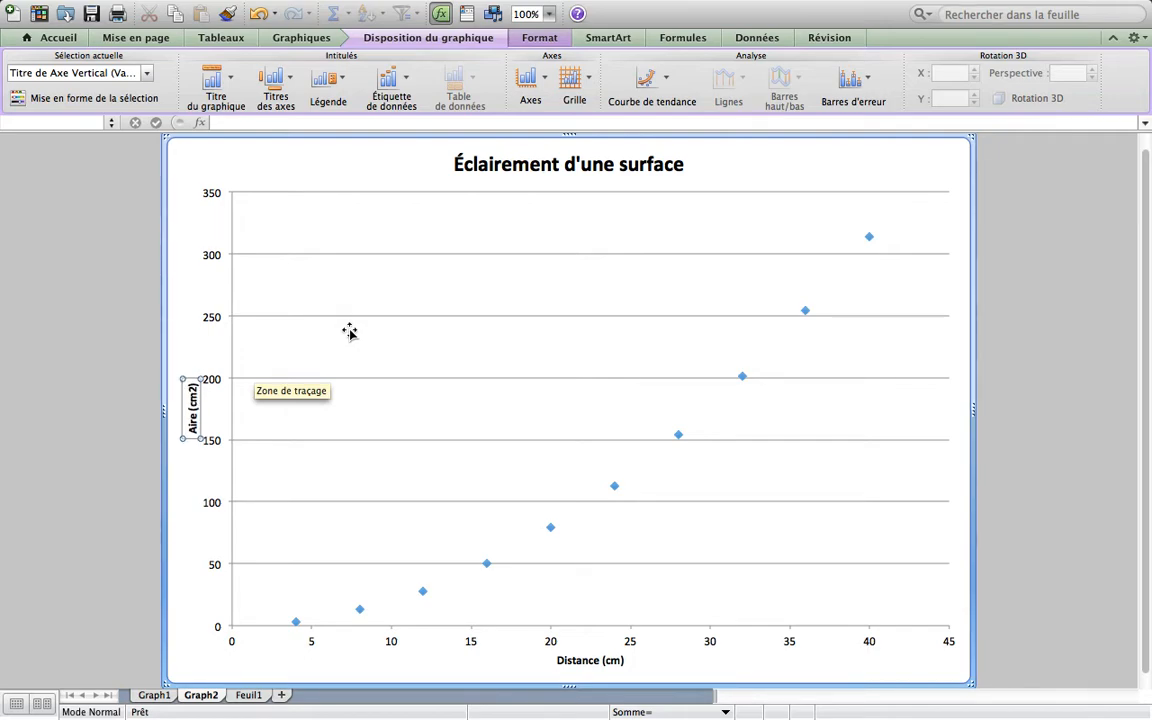
Format the 2 of "cm2" in the vertical axis title as superscript (Exposant)
right_click(194, 396)
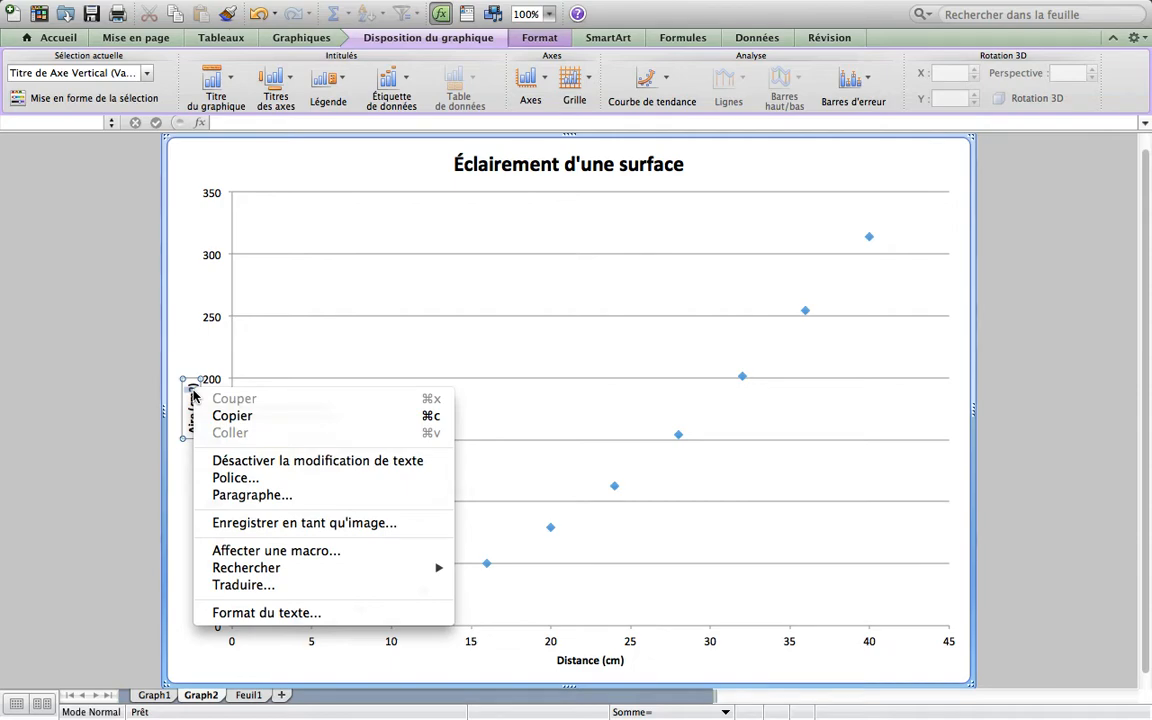
click(237, 617)
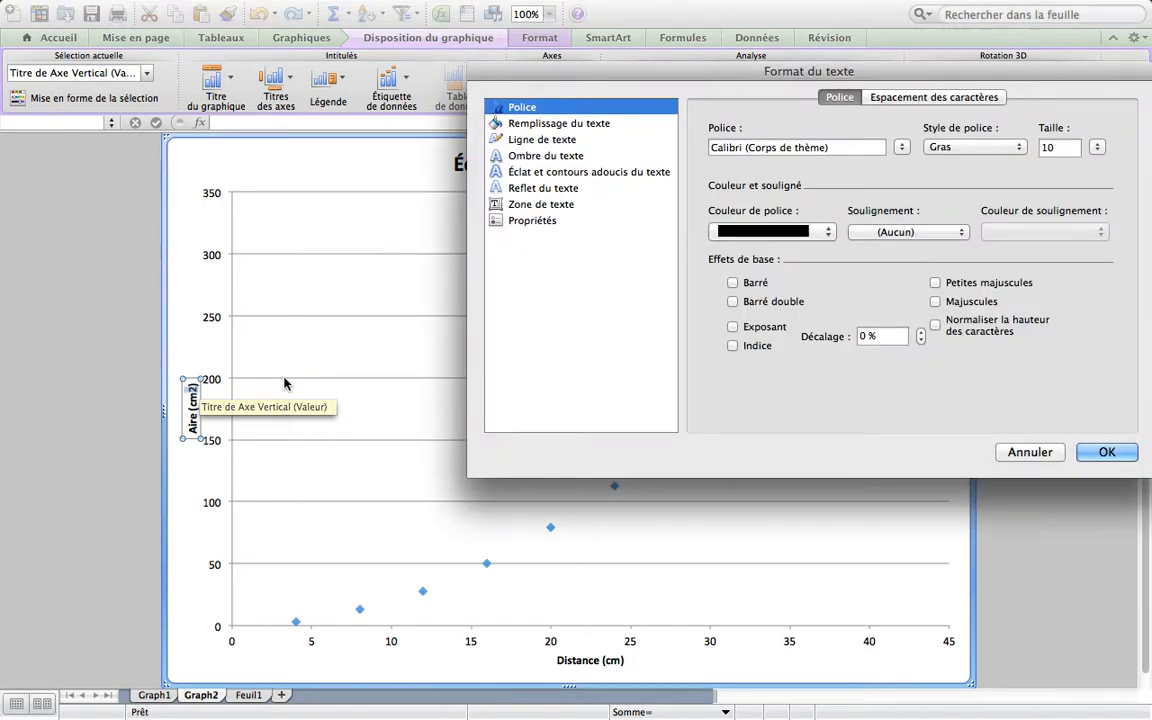
click(692, 70)
drag(692, 70, 514, 79)
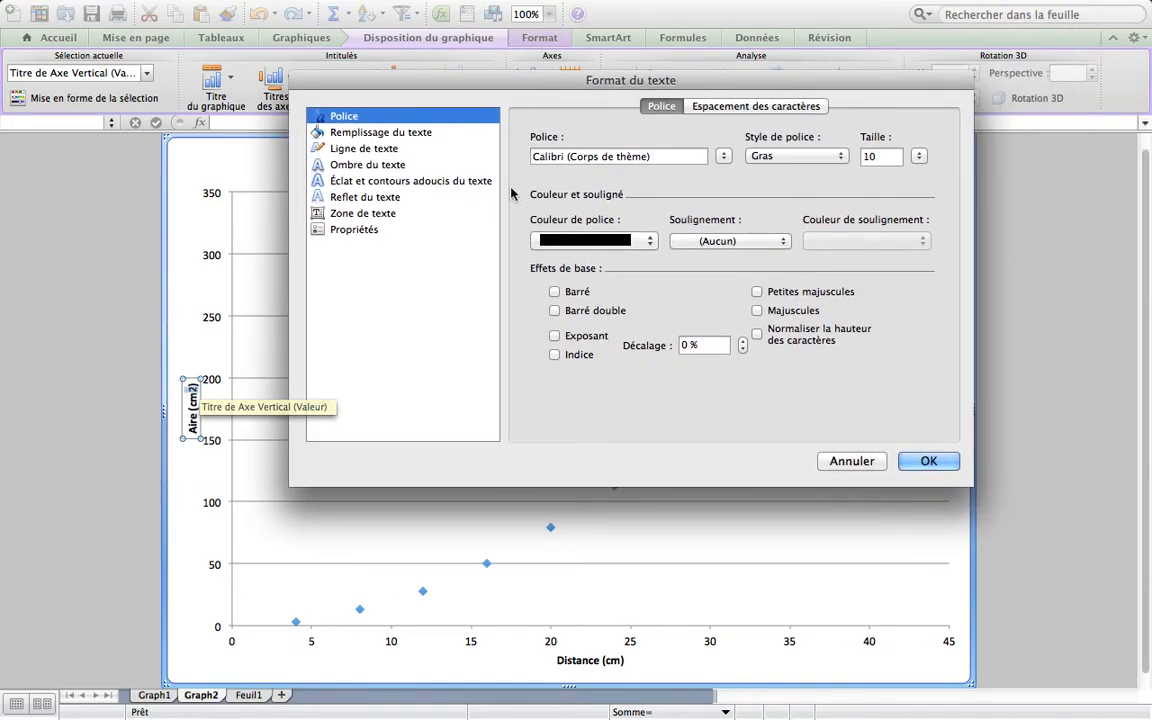
click(585, 340)
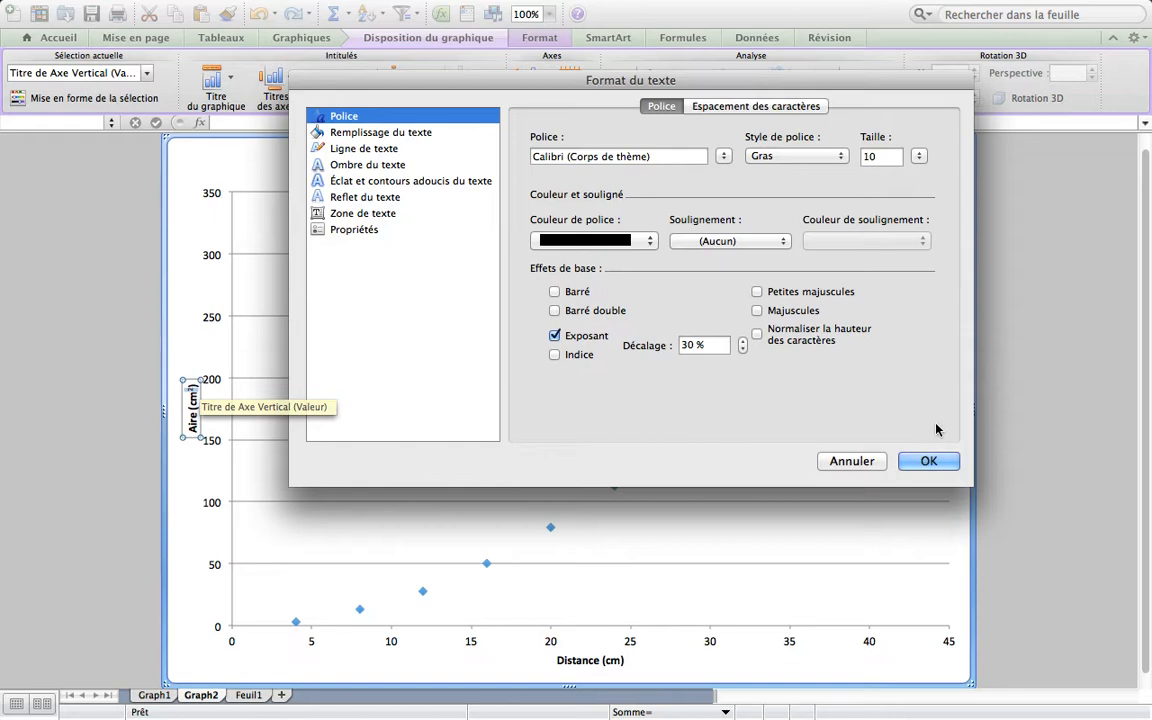
click(928, 461)
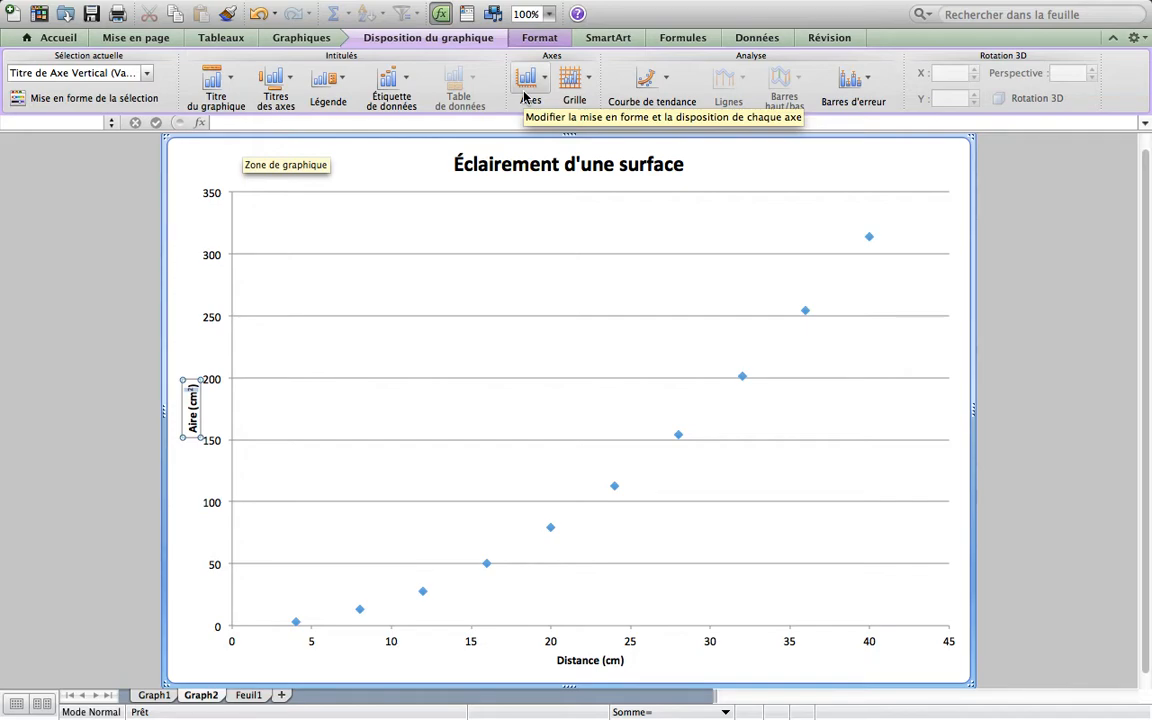
Add principal vertical gridlines (Quadrillage principal) to the scatter chart
click(588, 88)
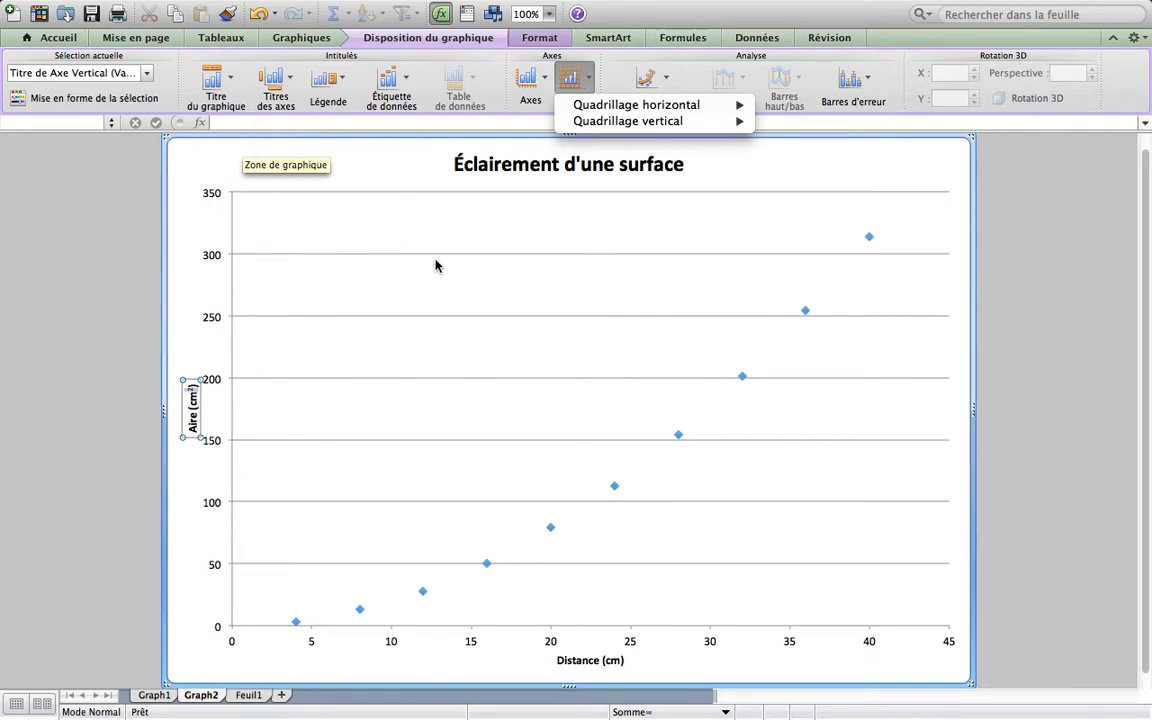
mouse_move(744, 126)
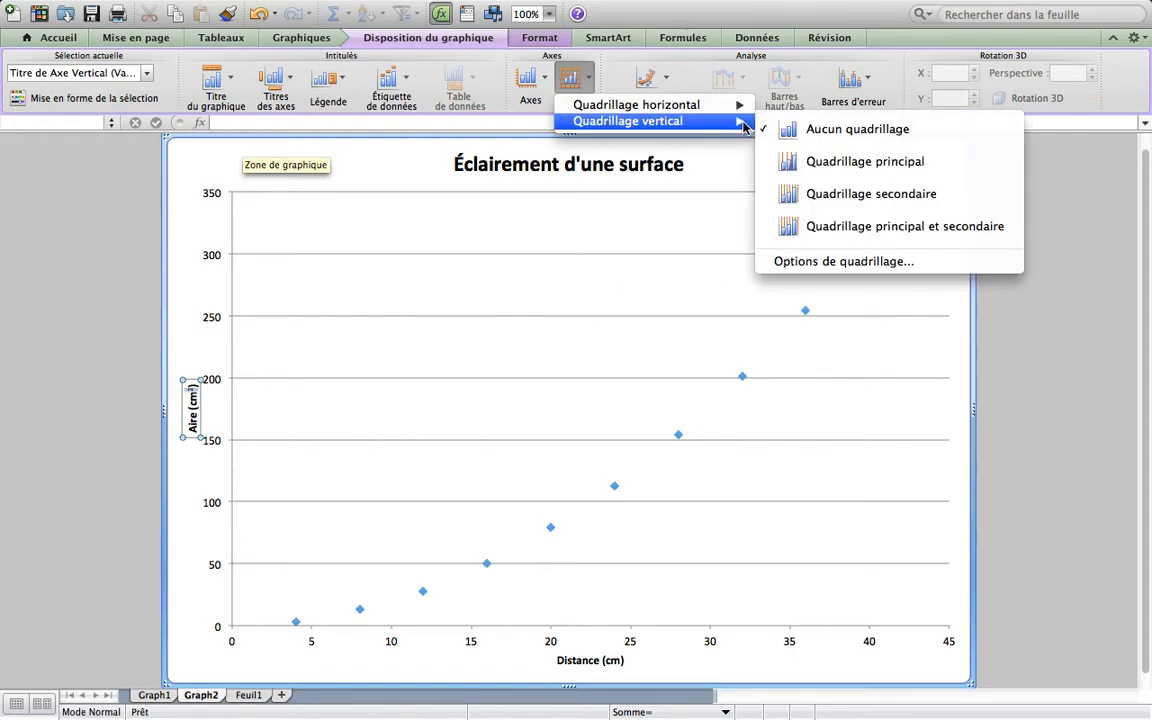
click(806, 161)
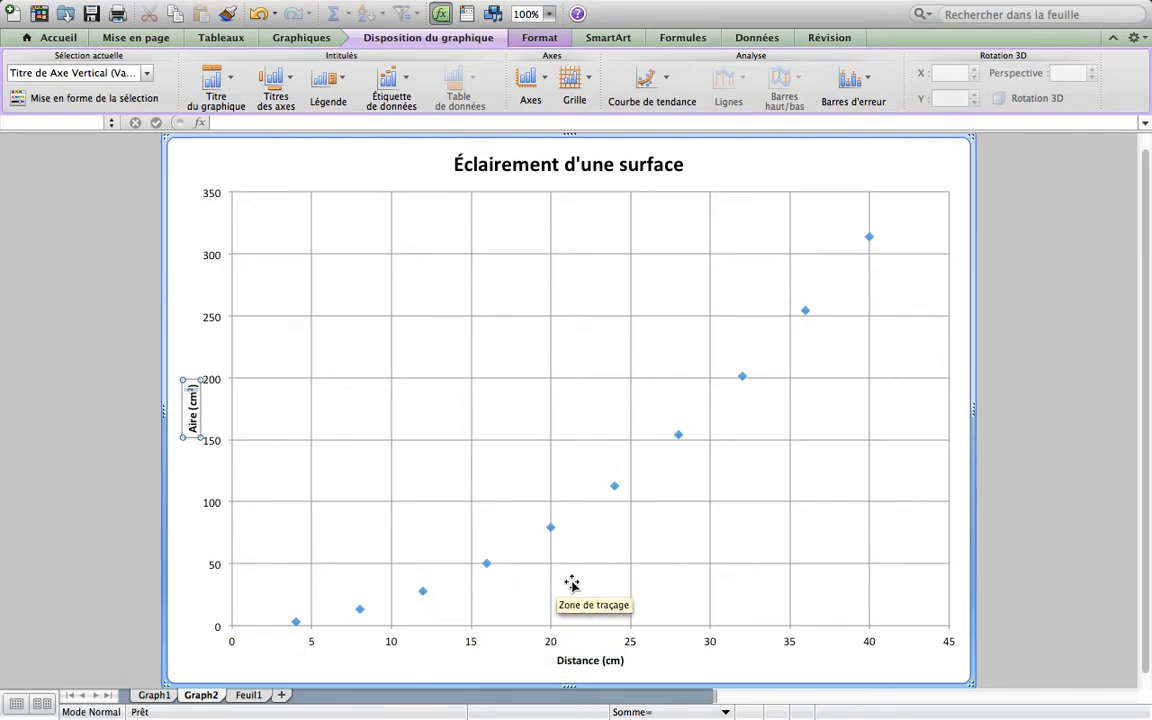
click(474, 647)
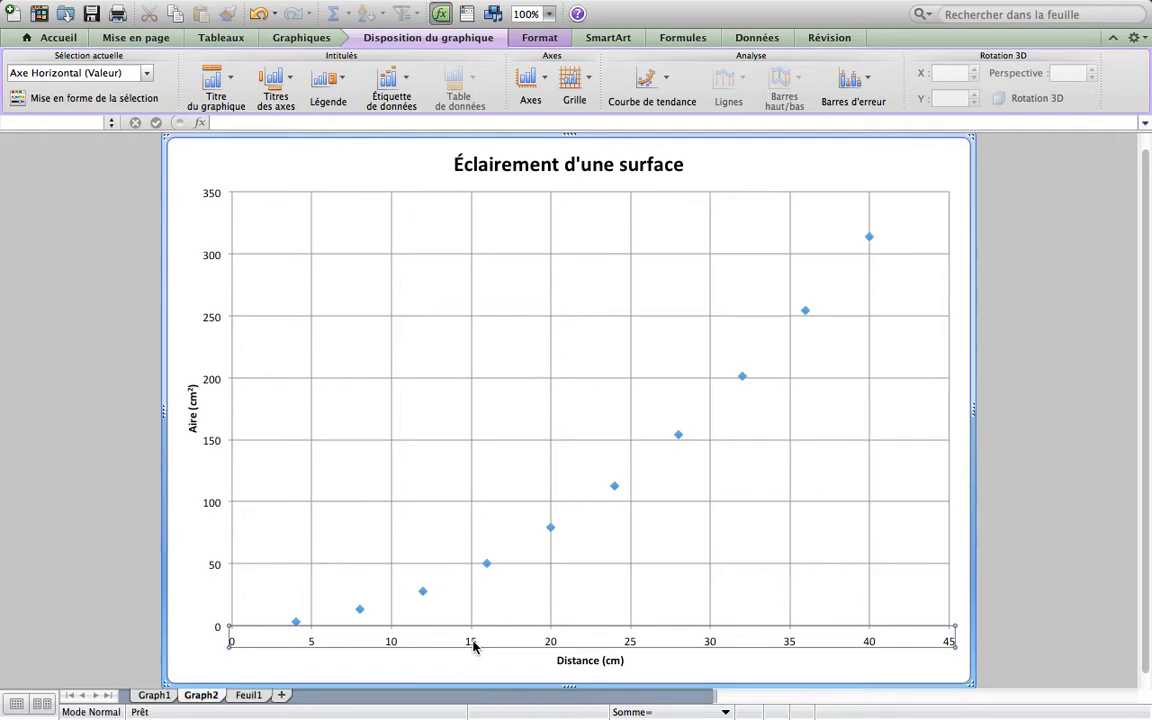
right_click(474, 647)
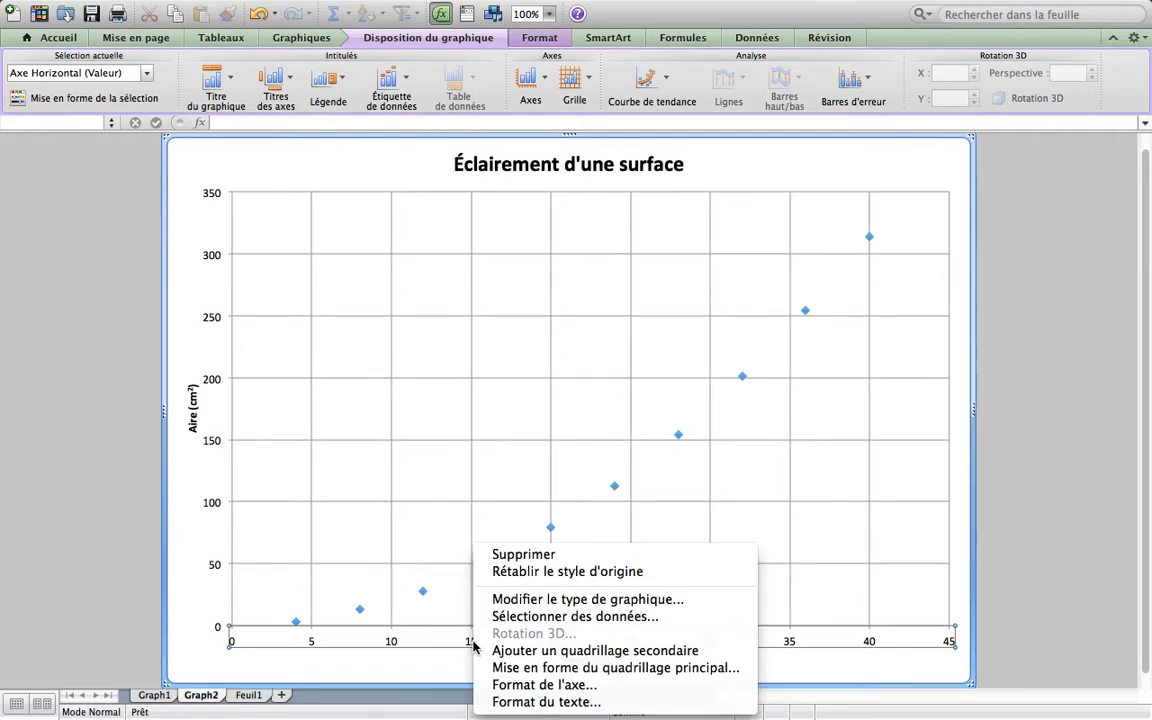
click(504, 688)
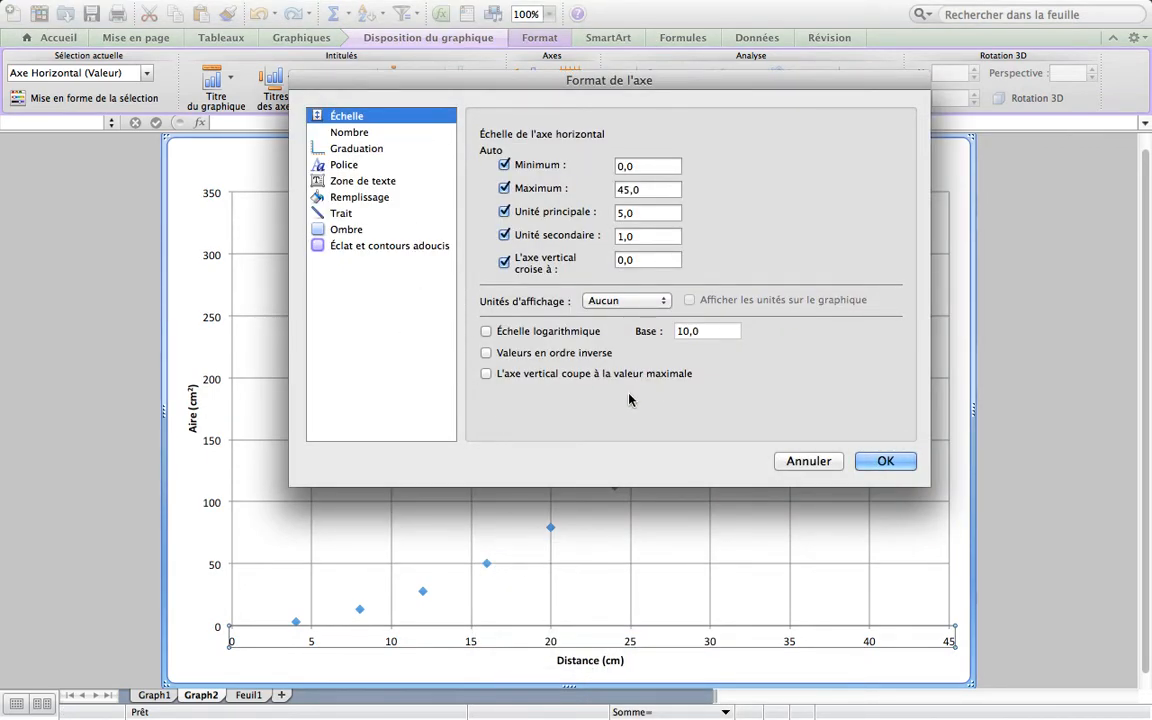
click(886, 461)
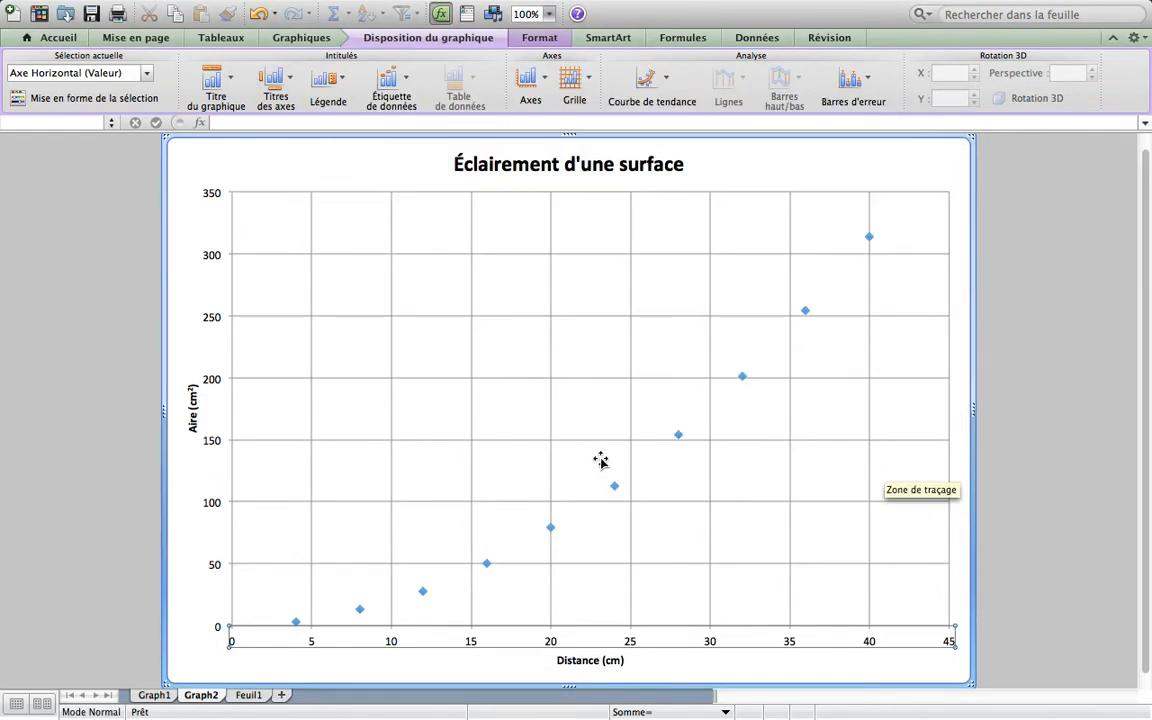
click(574, 420)
click(844, 155)
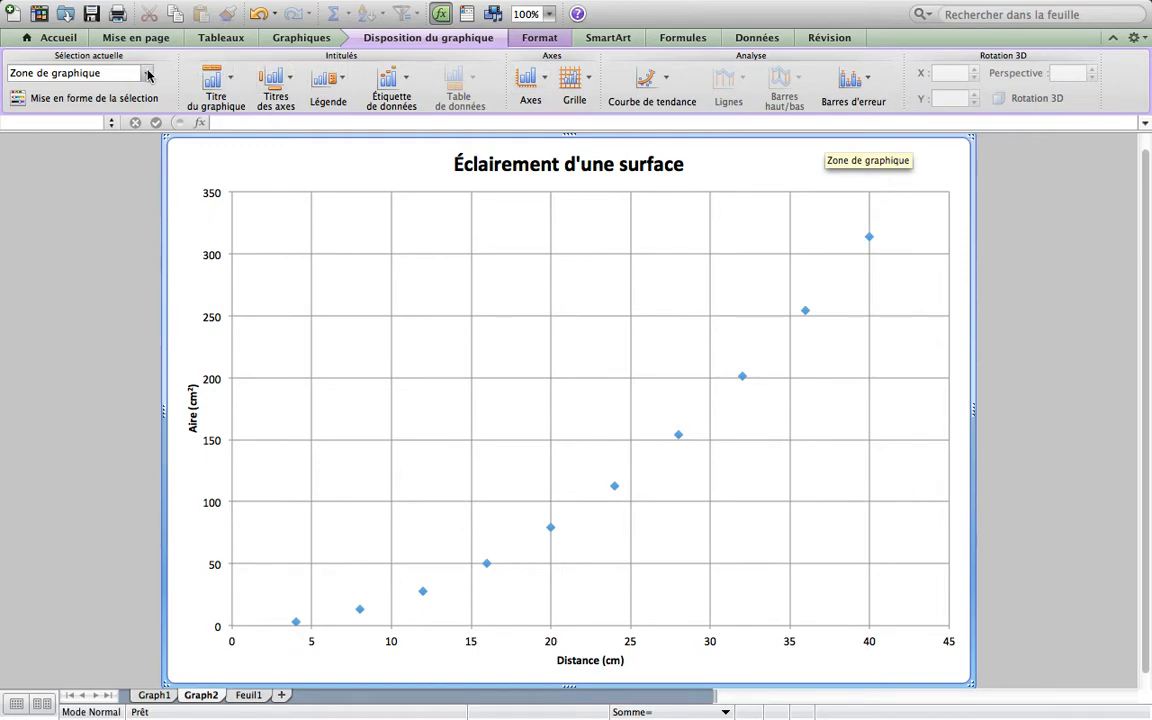
Set the horizontal axis's secondary tick marks to Extérieur and check its scale units
click(147, 75)
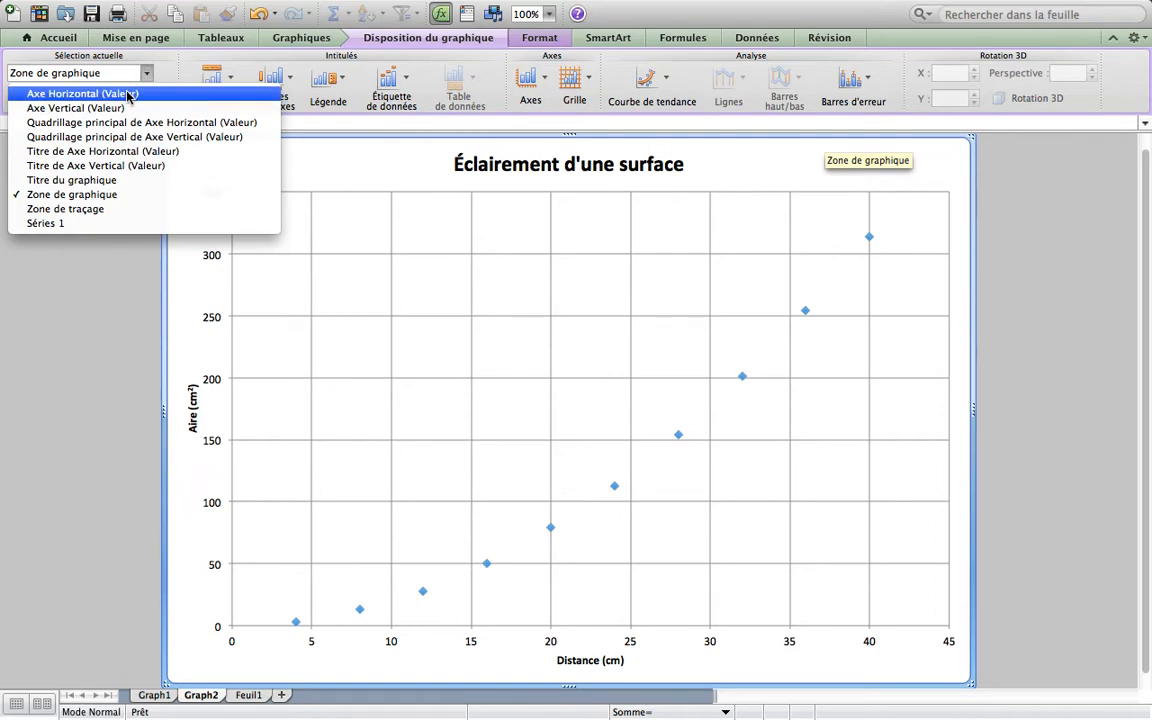
click(127, 95)
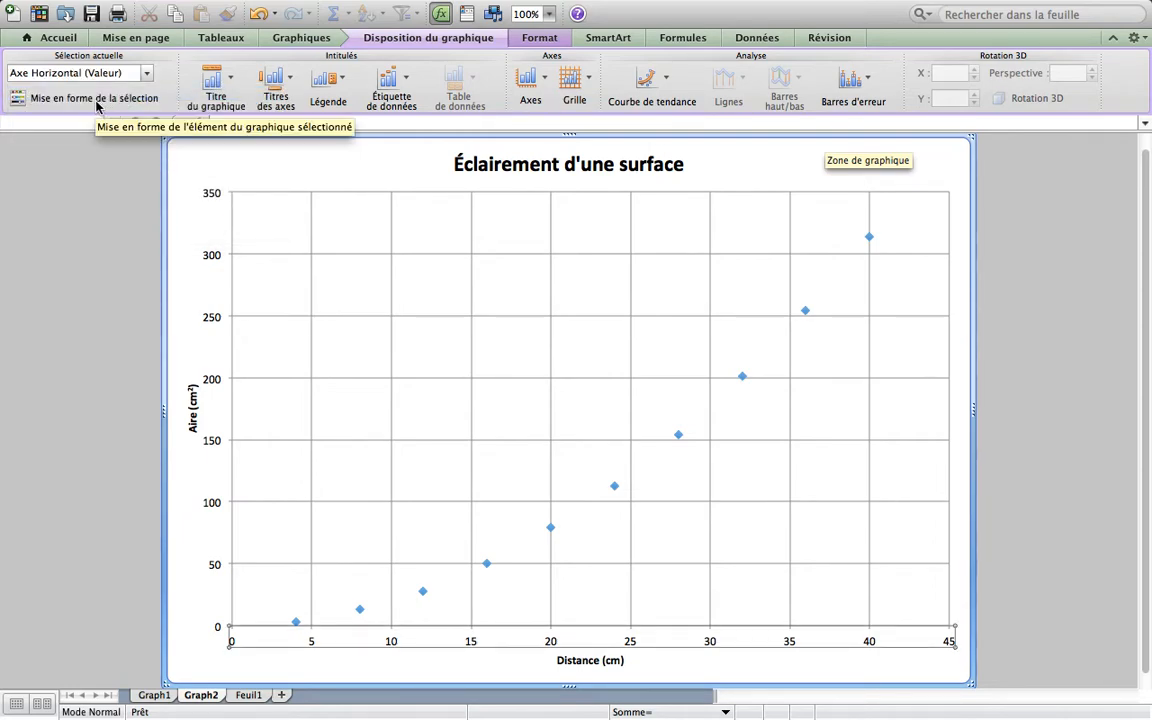
click(96, 101)
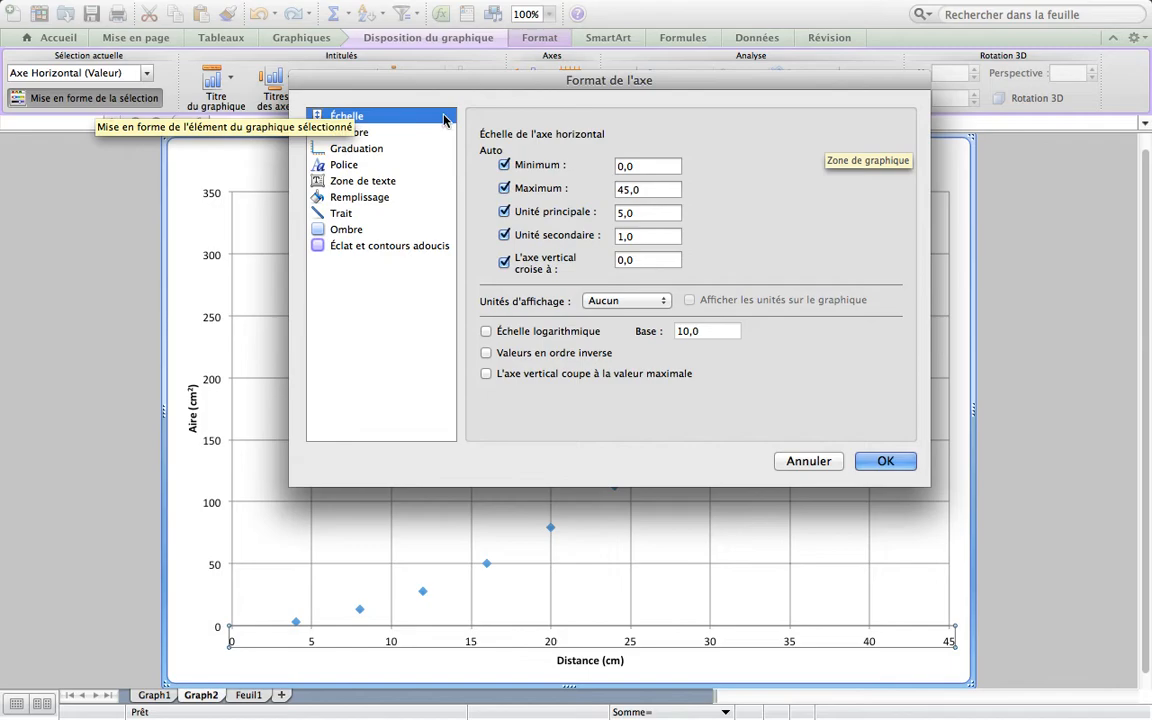
drag(560, 77, 780, 58)
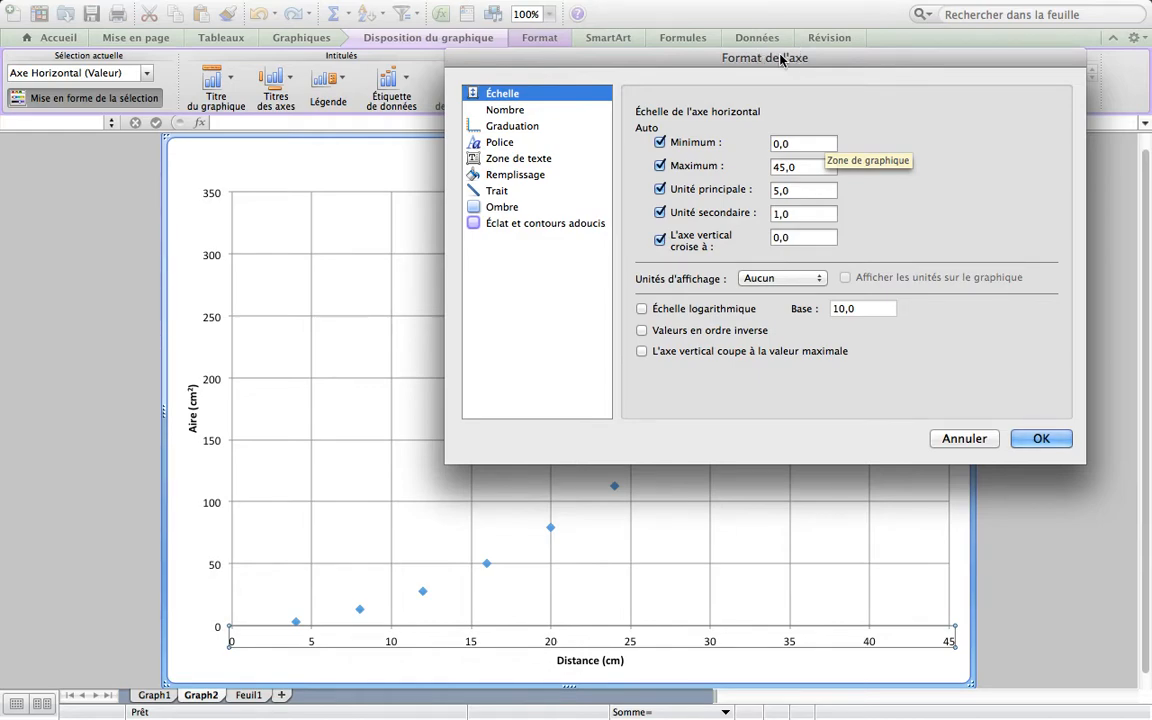
click(513, 127)
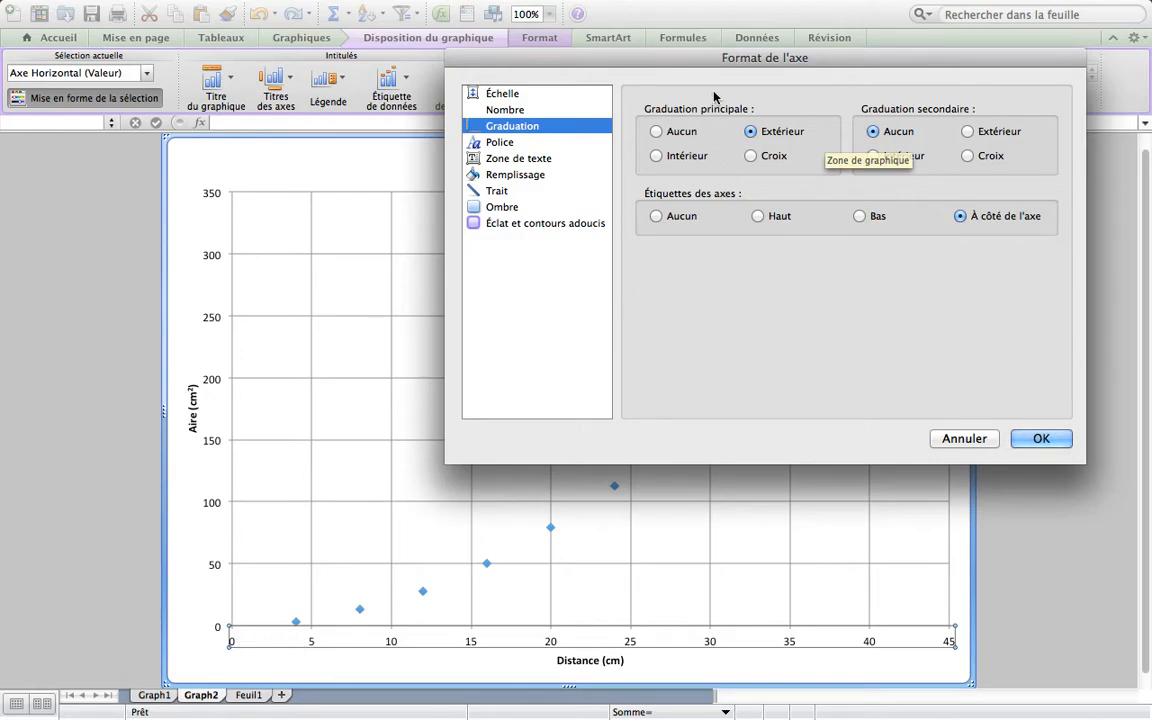
drag(714, 68, 514, 196)
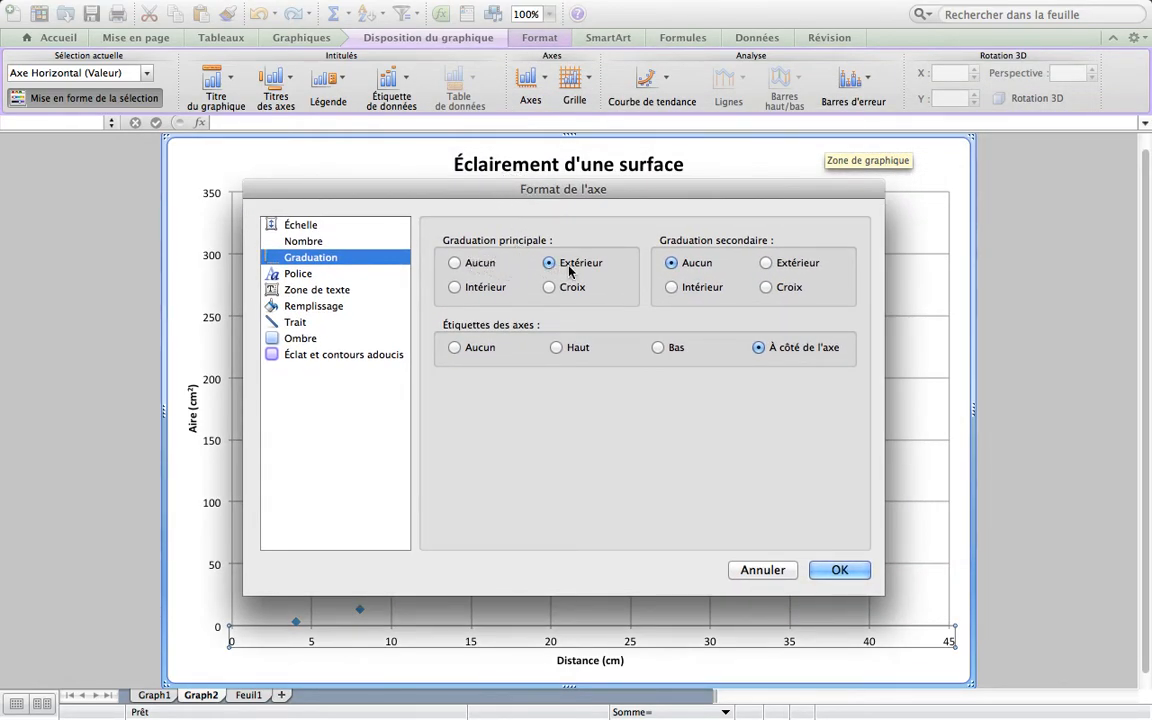
click(766, 264)
click(300, 226)
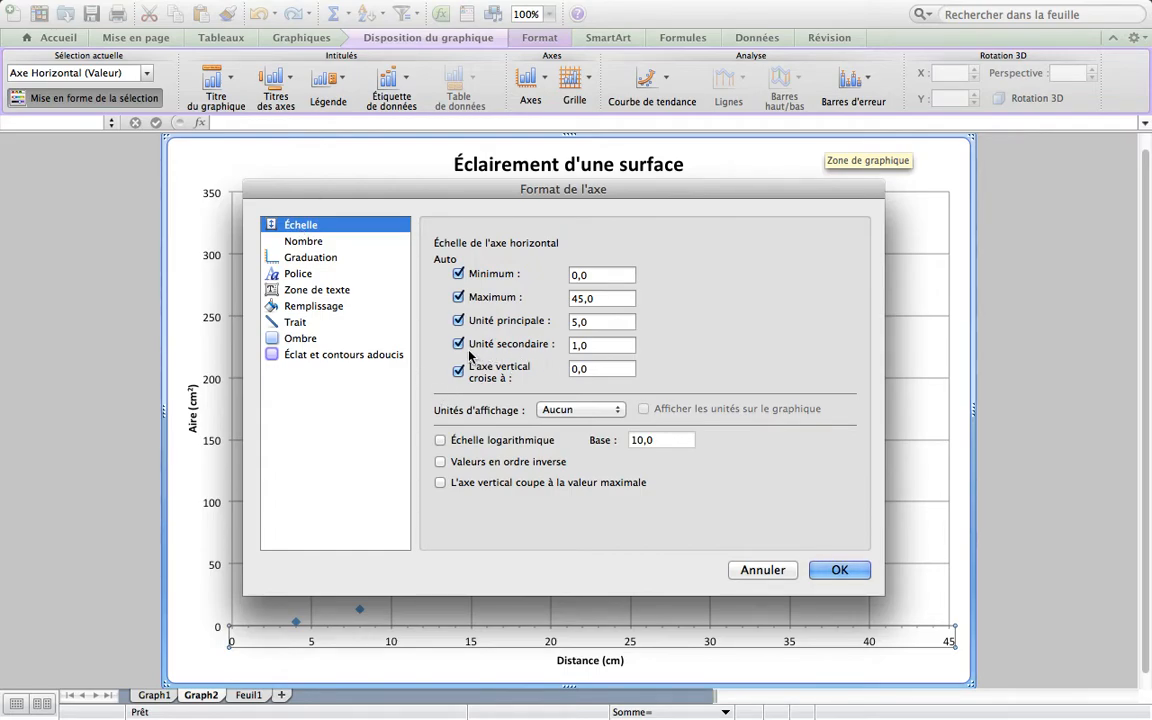
click(591, 344)
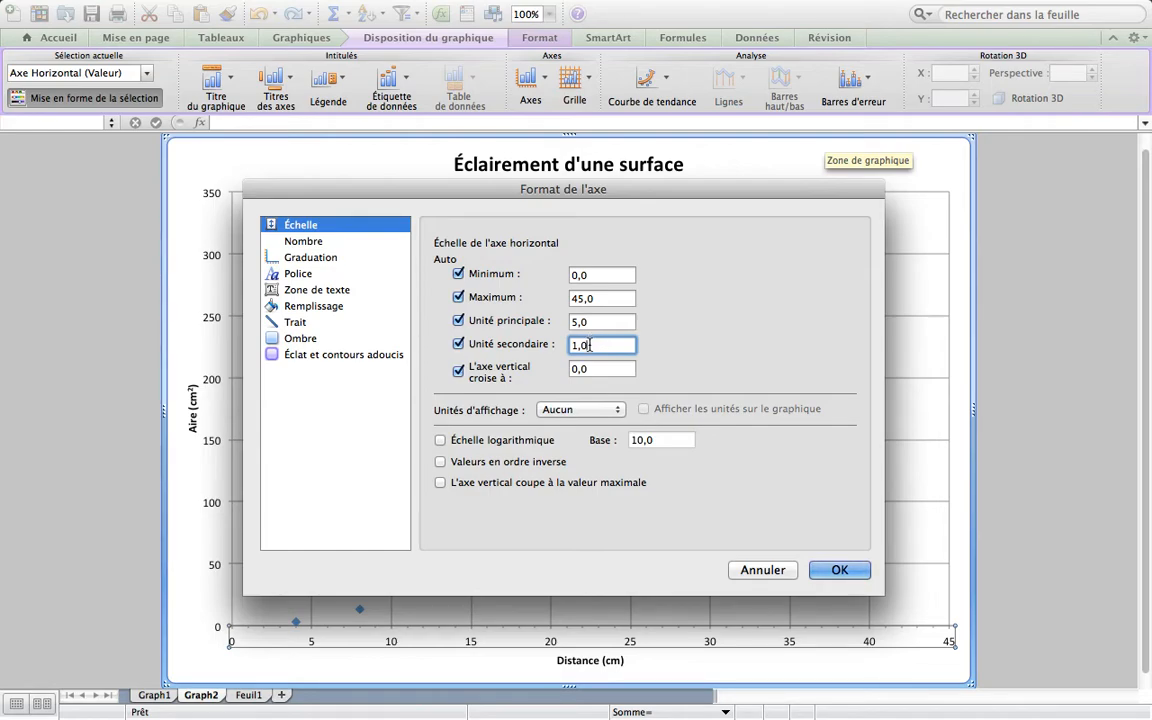
drag(589, 345, 571, 345)
click(839, 572)
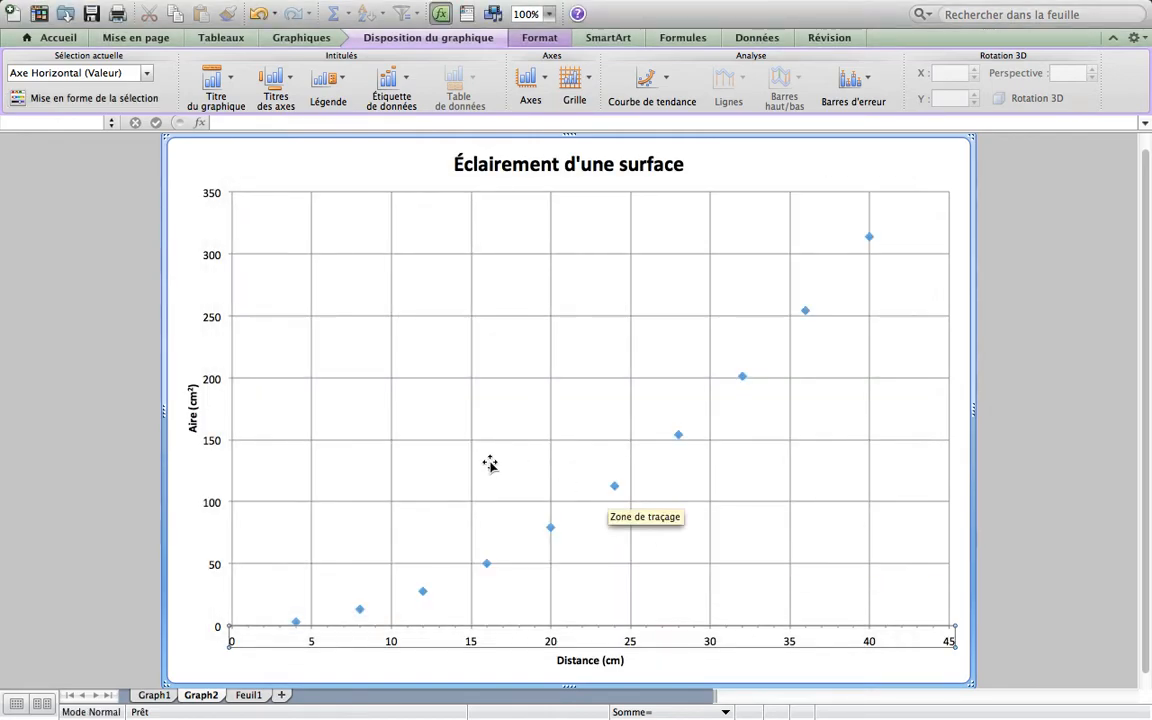
Set the vertical axis's secondary tick marks to Extérieur and check its scale units
click(217, 443)
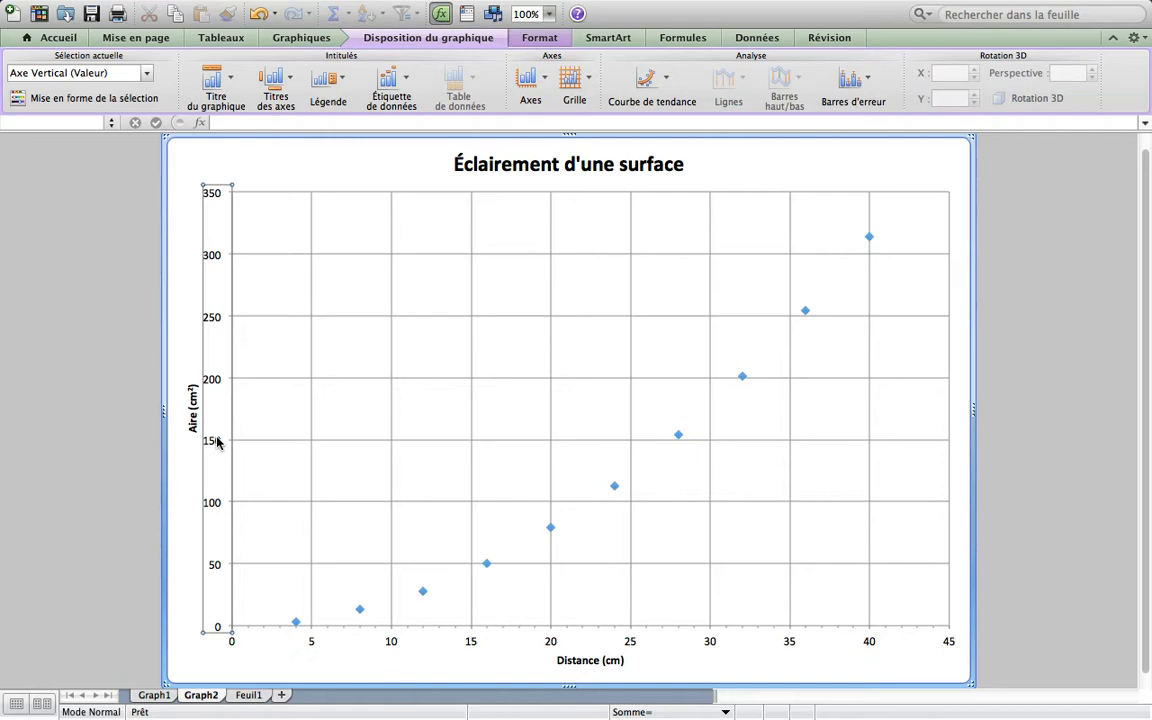
right_click(217, 443)
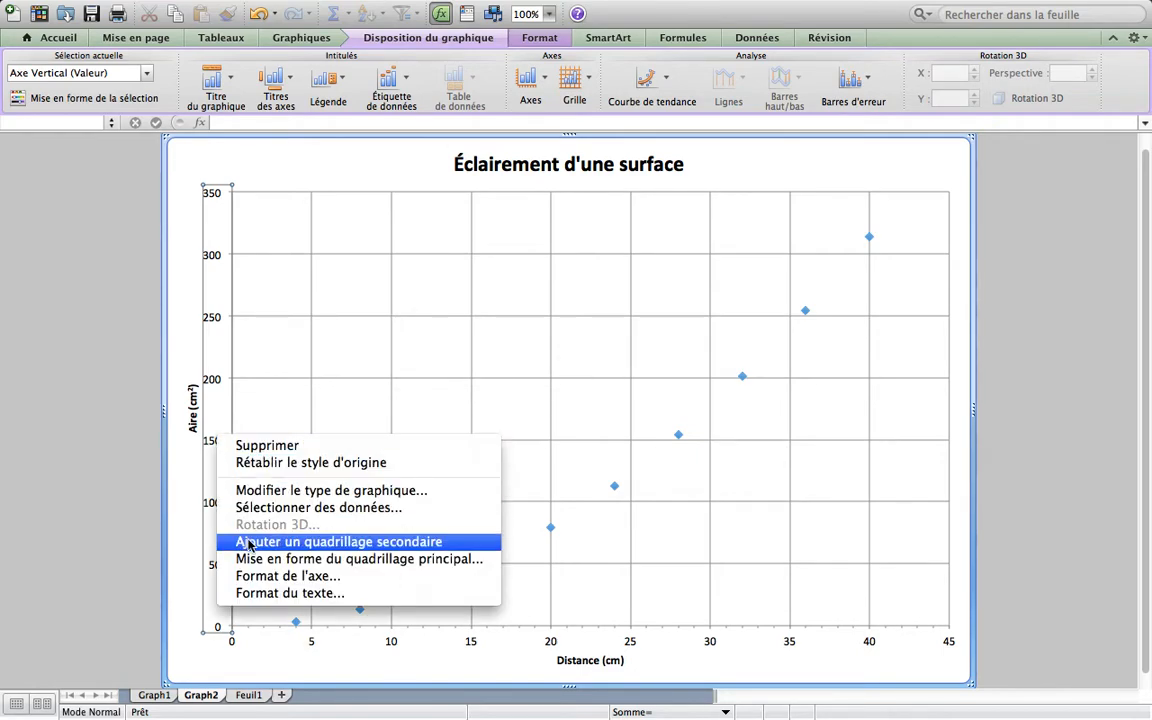
click(254, 577)
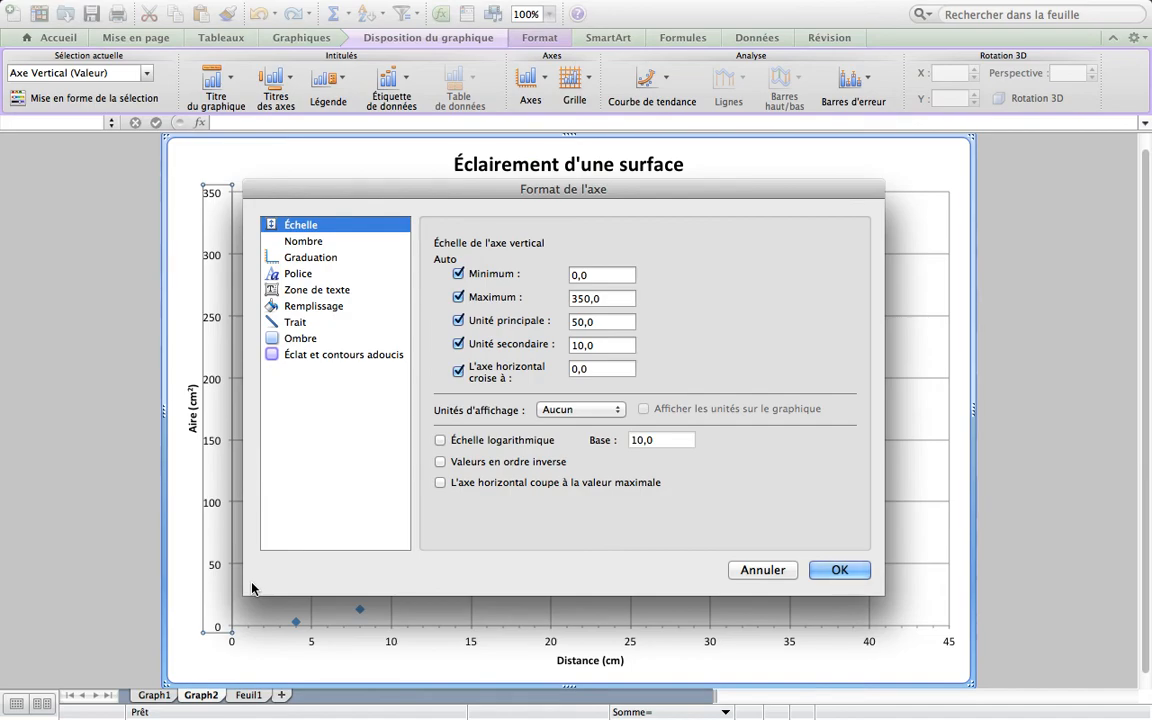
click(296, 257)
drag(452, 182, 718, 181)
click(908, 231)
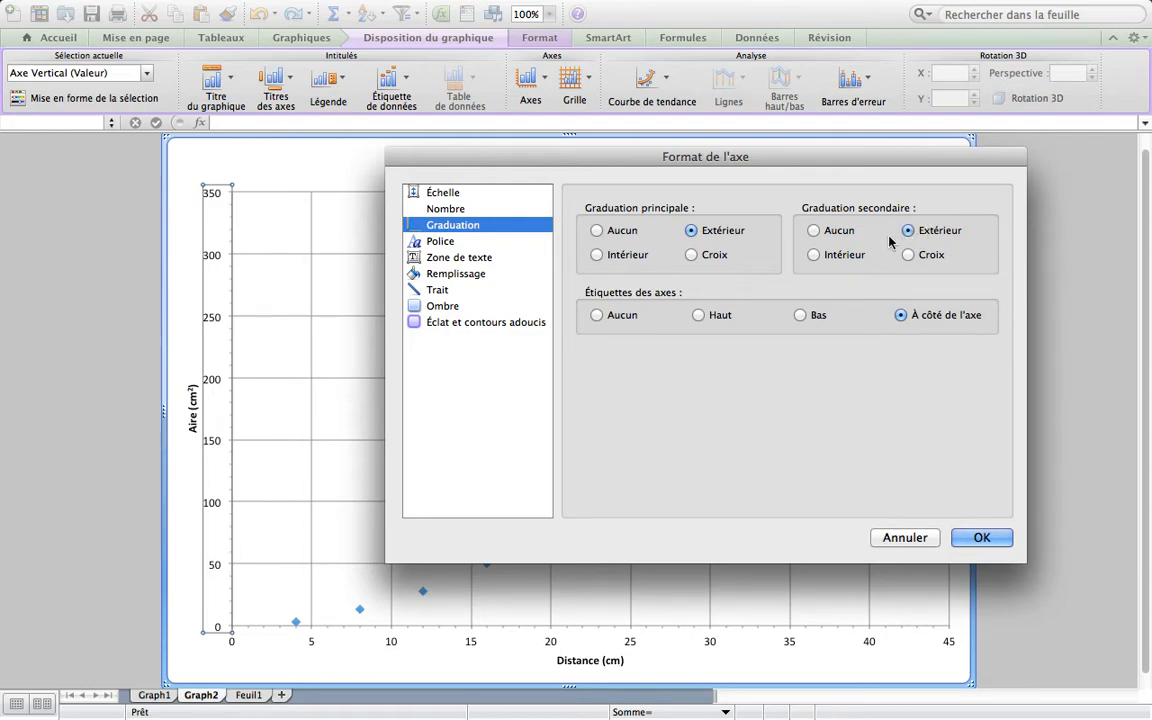
click(443, 194)
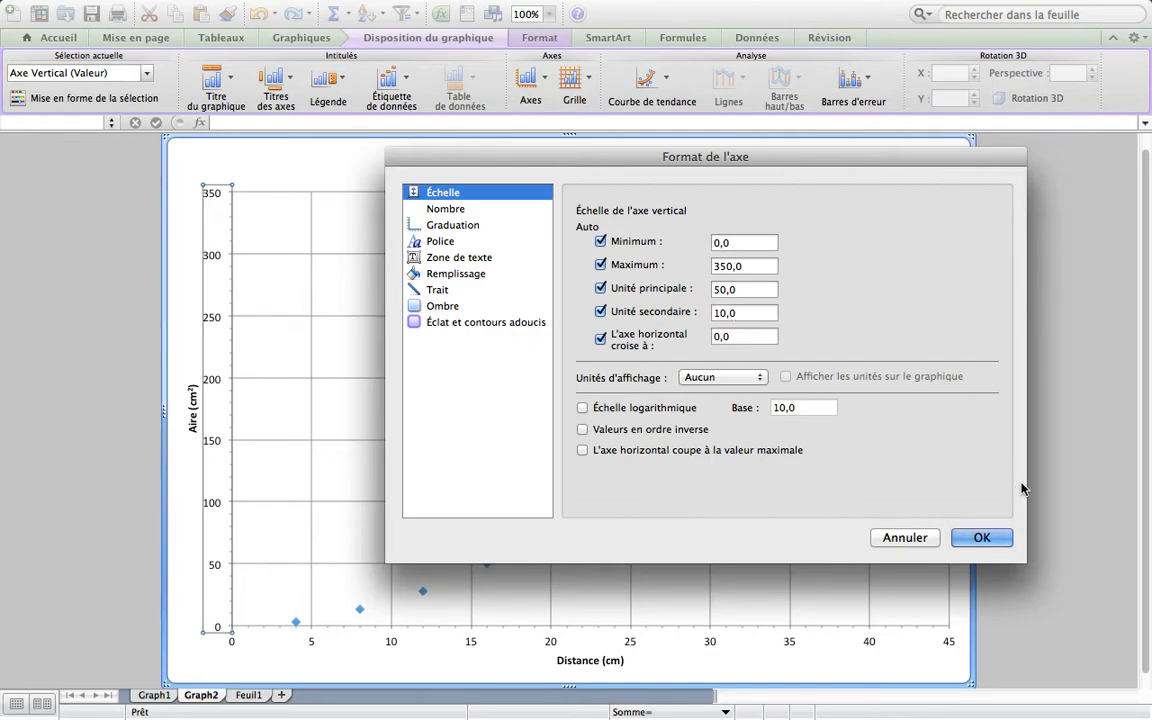
click(988, 541)
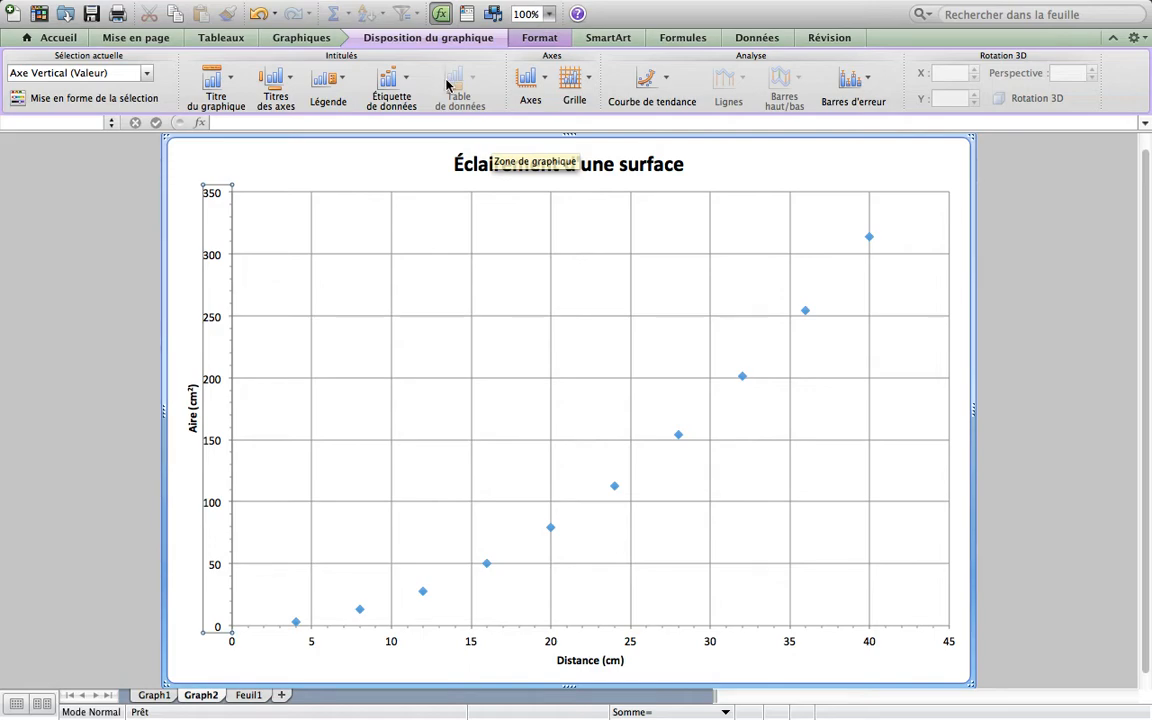
Add a polynomial trendline of order 2 to the data series and display its equation on the chart
click(669, 95)
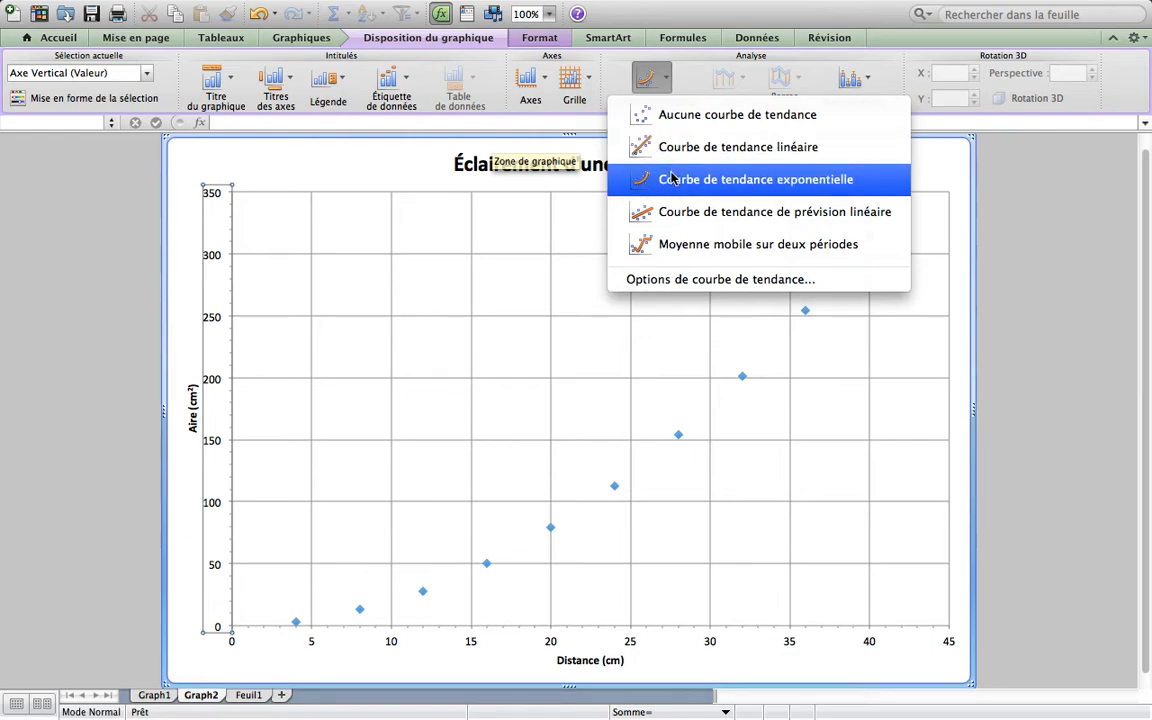
click(662, 281)
drag(634, 163, 266, 48)
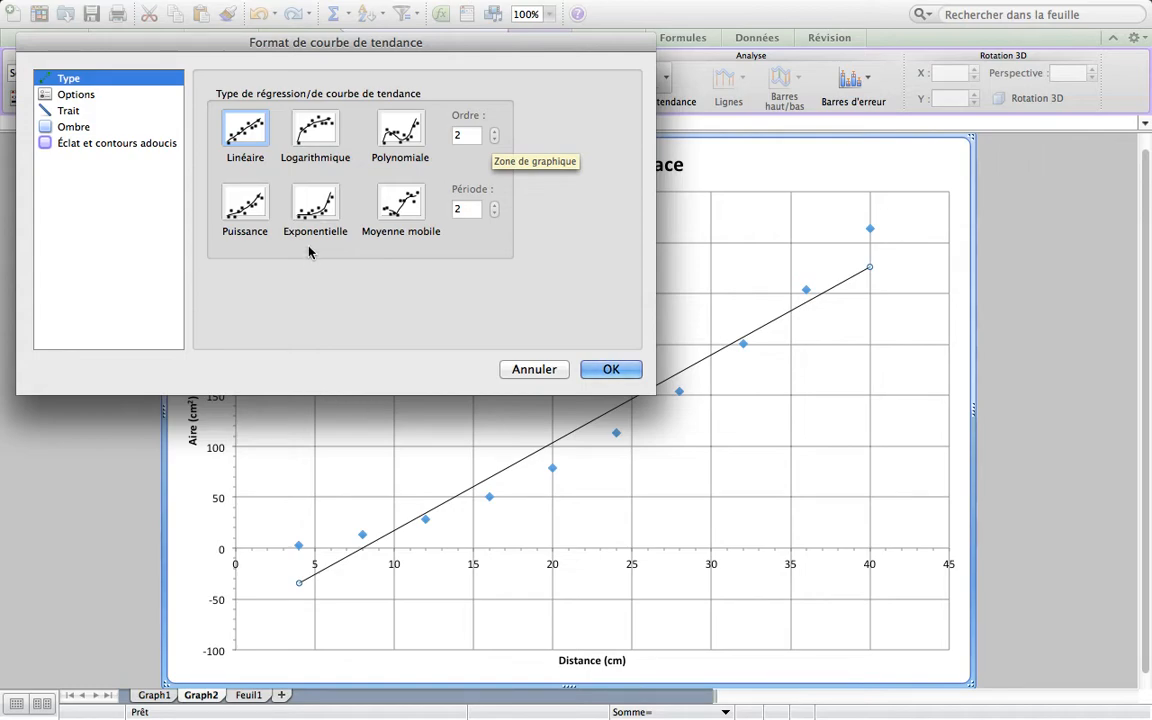
click(400, 126)
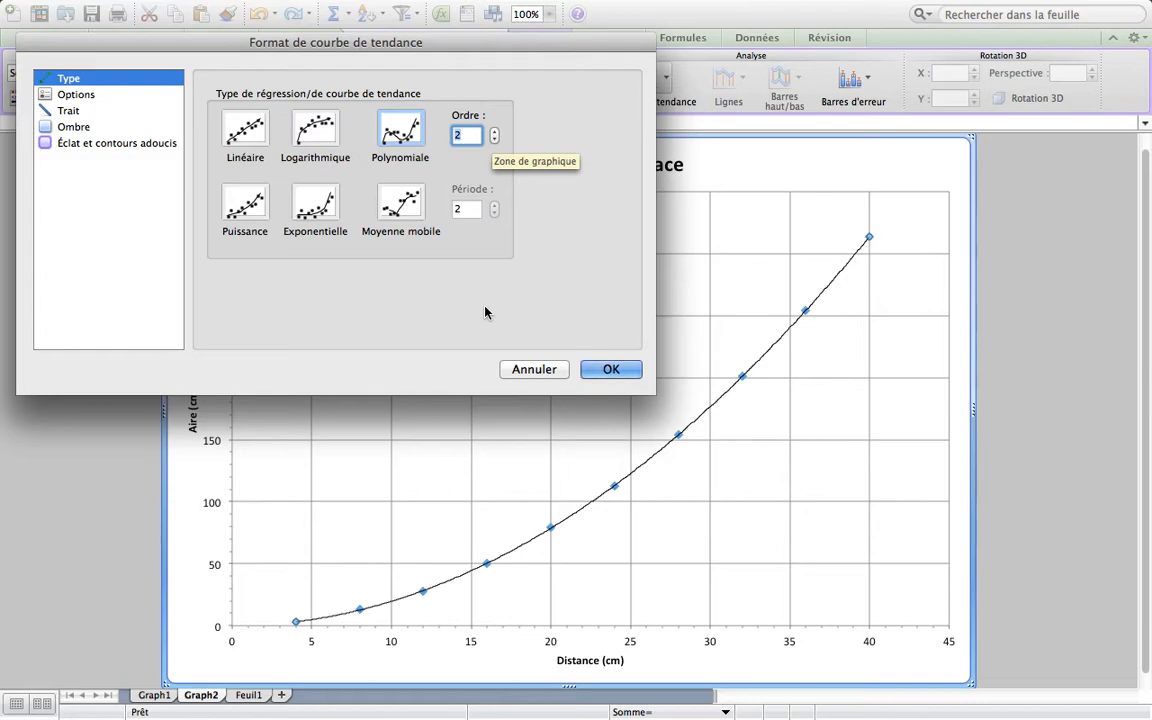
click(76, 95)
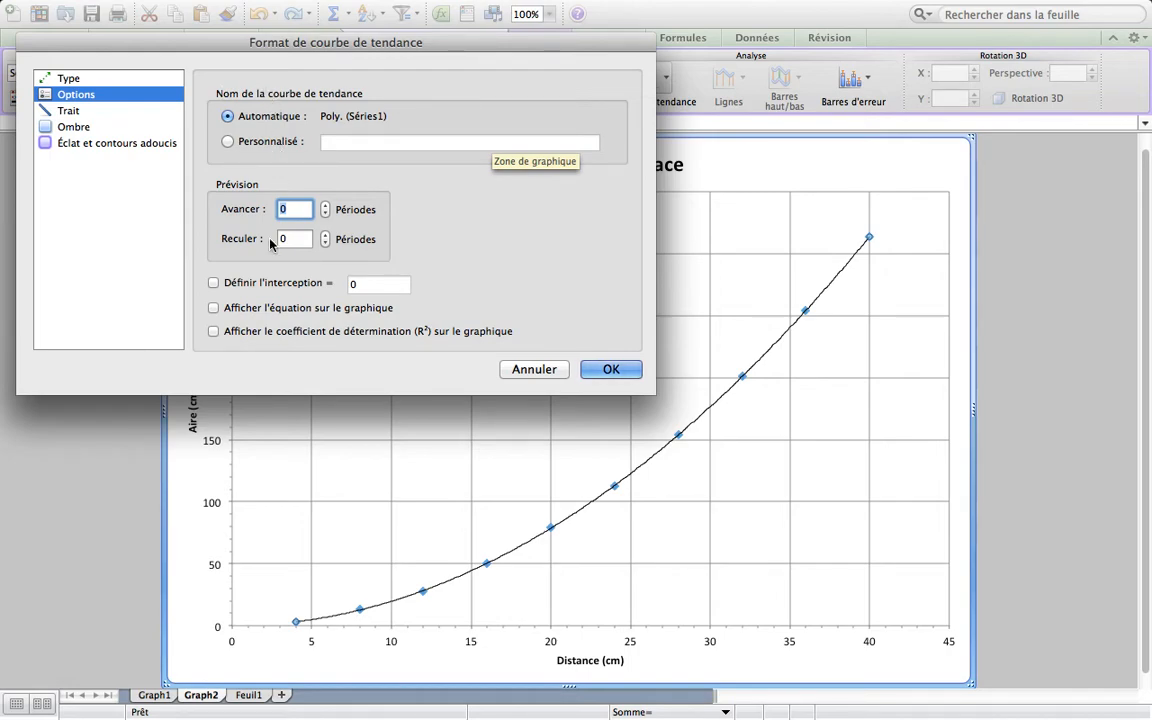
click(215, 310)
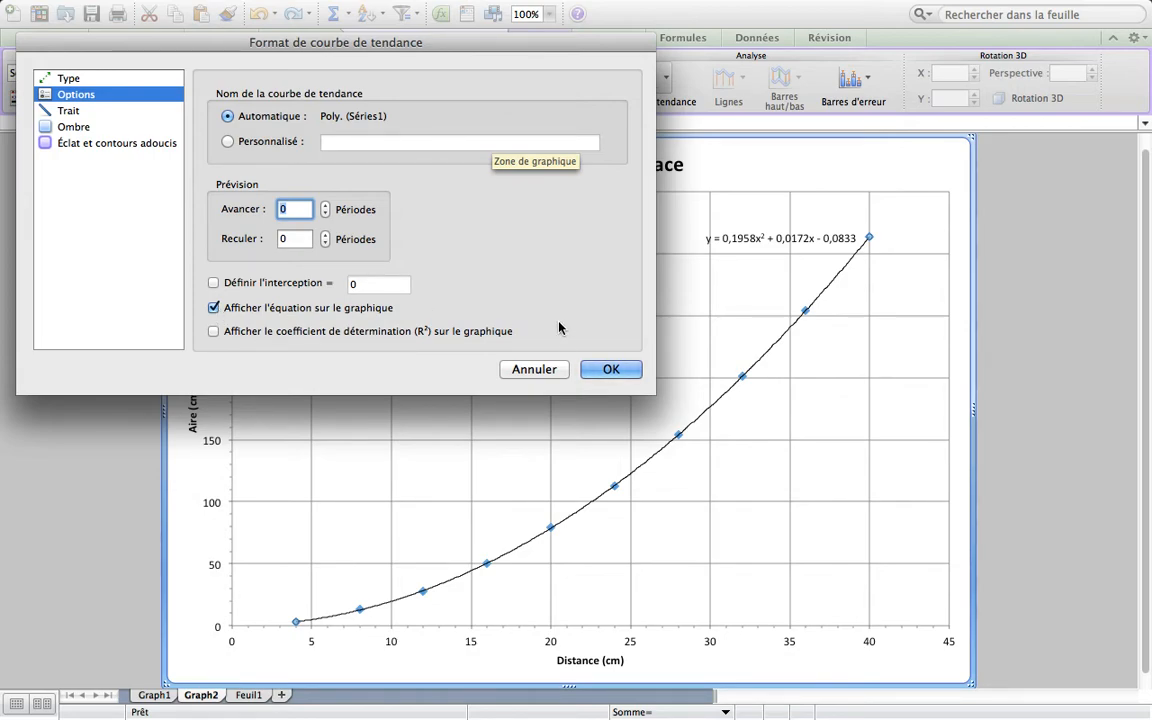
click(609, 370)
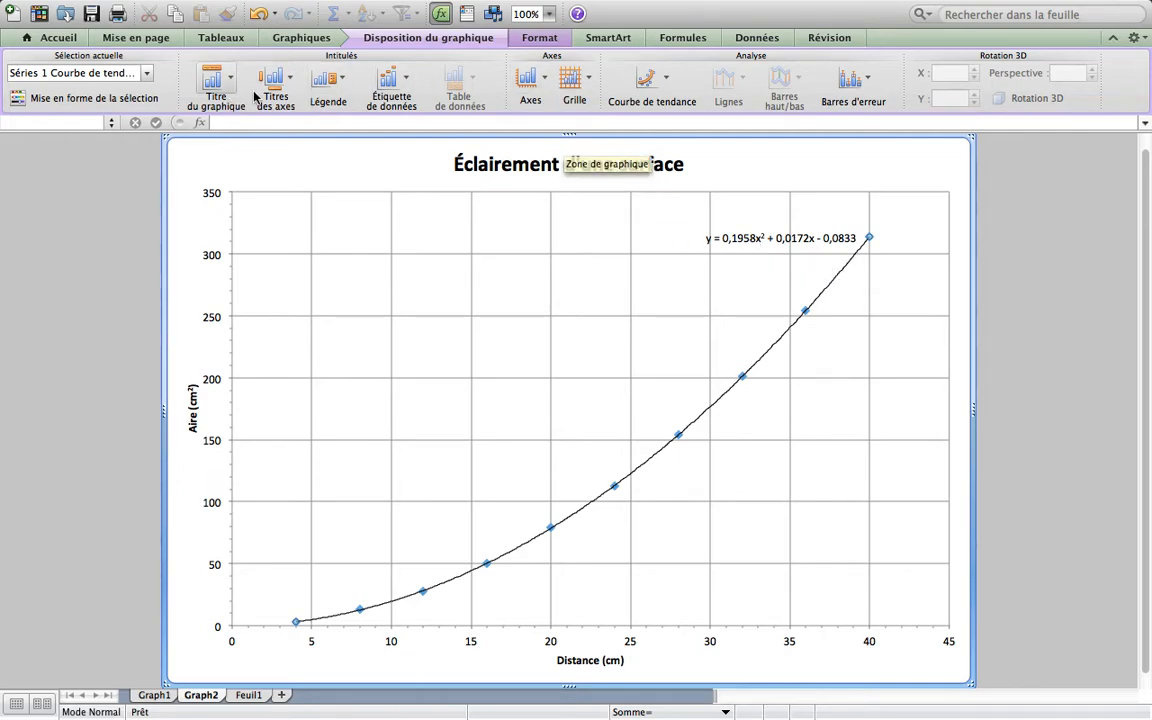
Add error bars to the data series and choose a custom (Personnalisé) error margin for the vertical ones
click(864, 89)
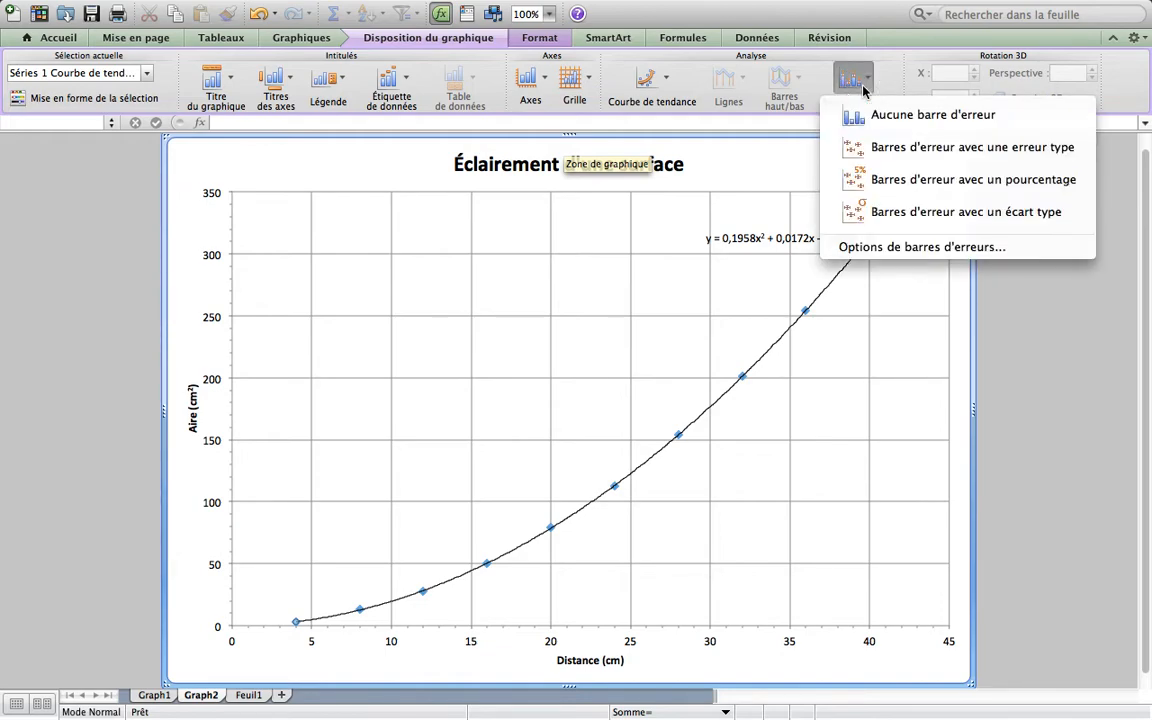
click(873, 250)
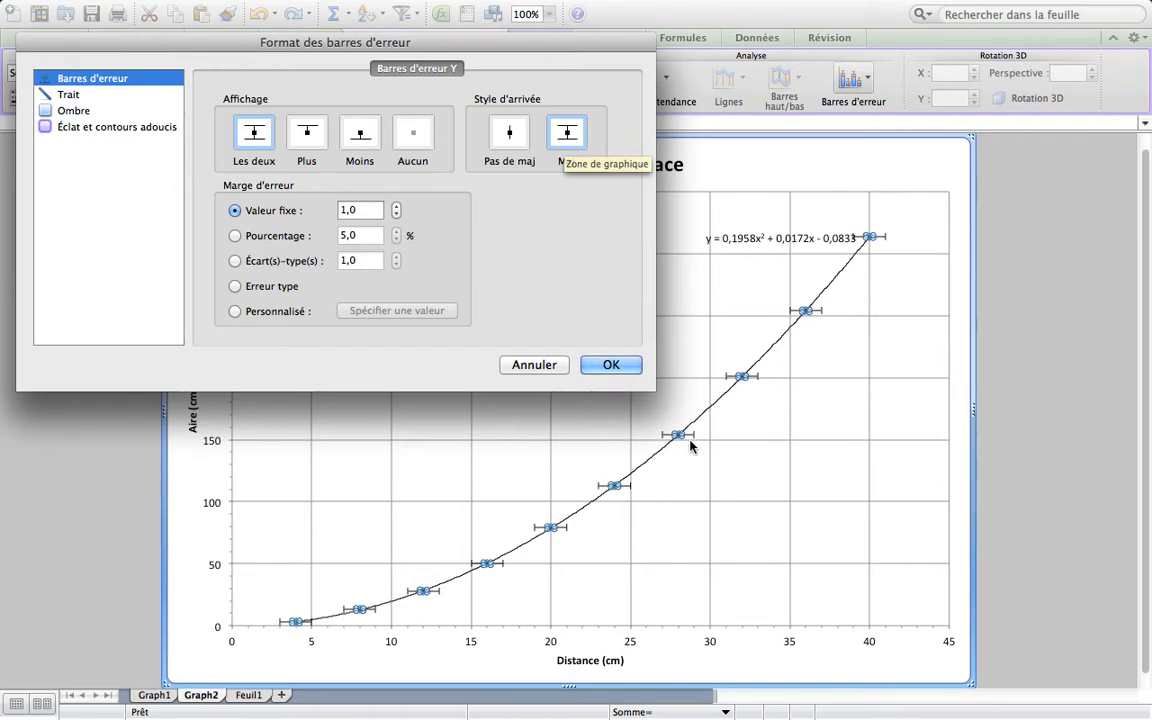
drag(530, 50, 630, 98)
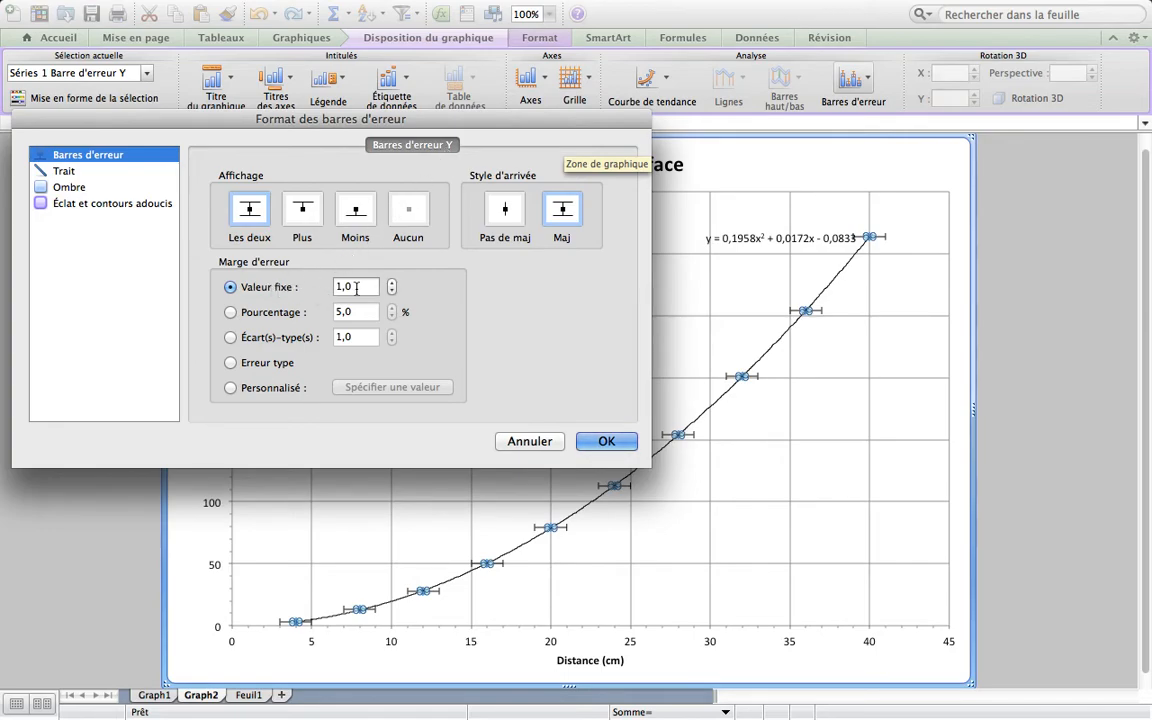
drag(296, 121, 756, 239)
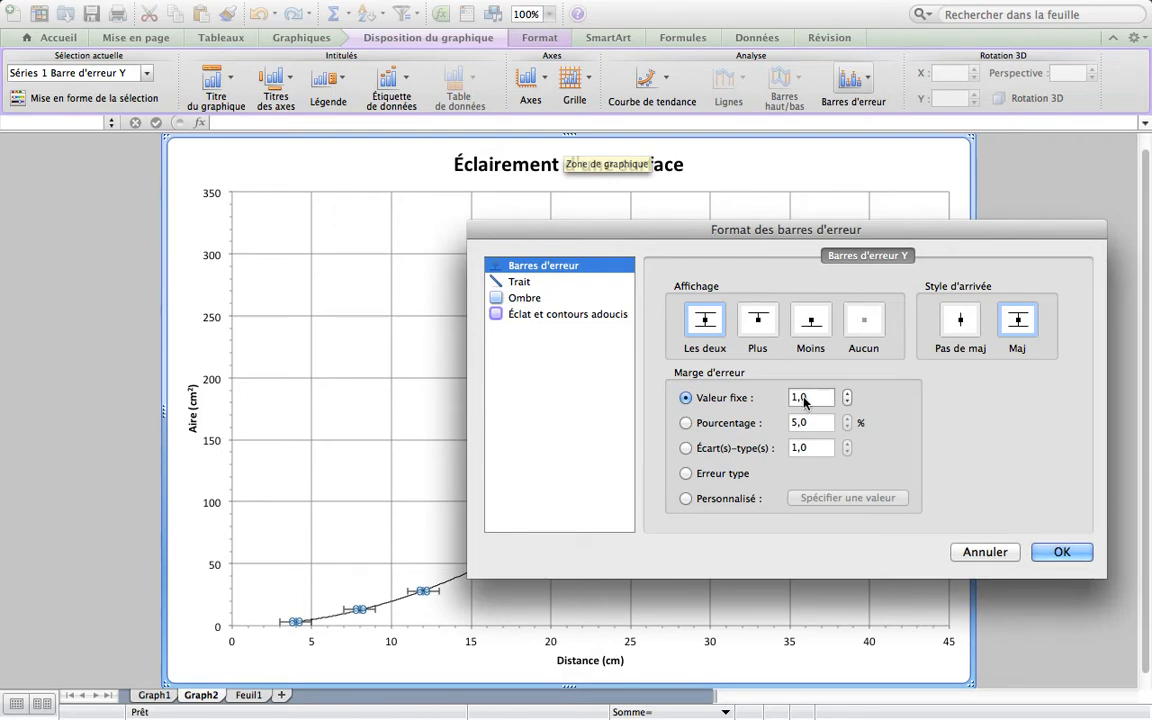
click(686, 498)
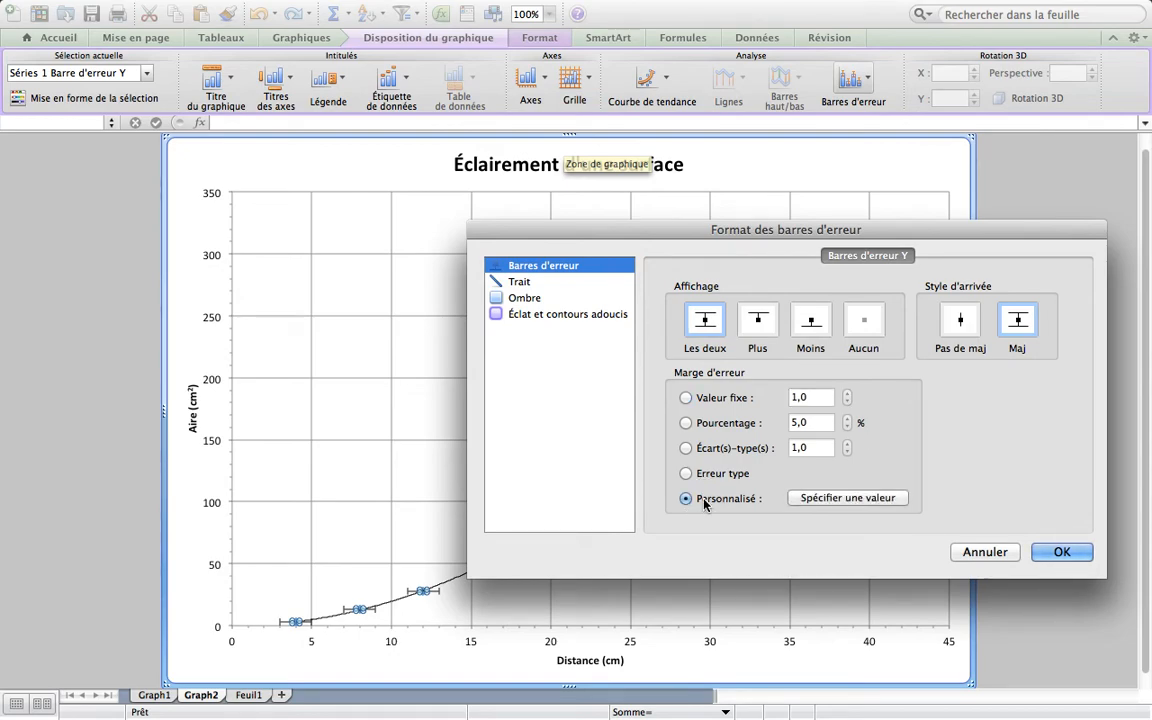
click(829, 498)
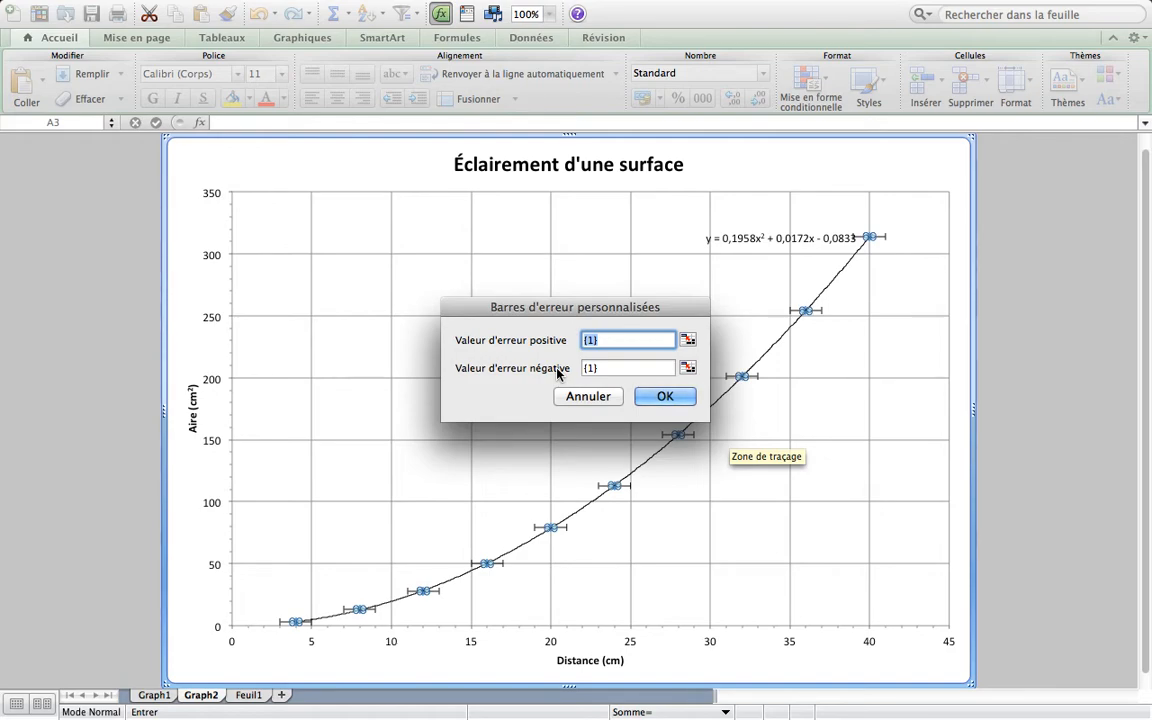
drag(544, 306, 662, 274)
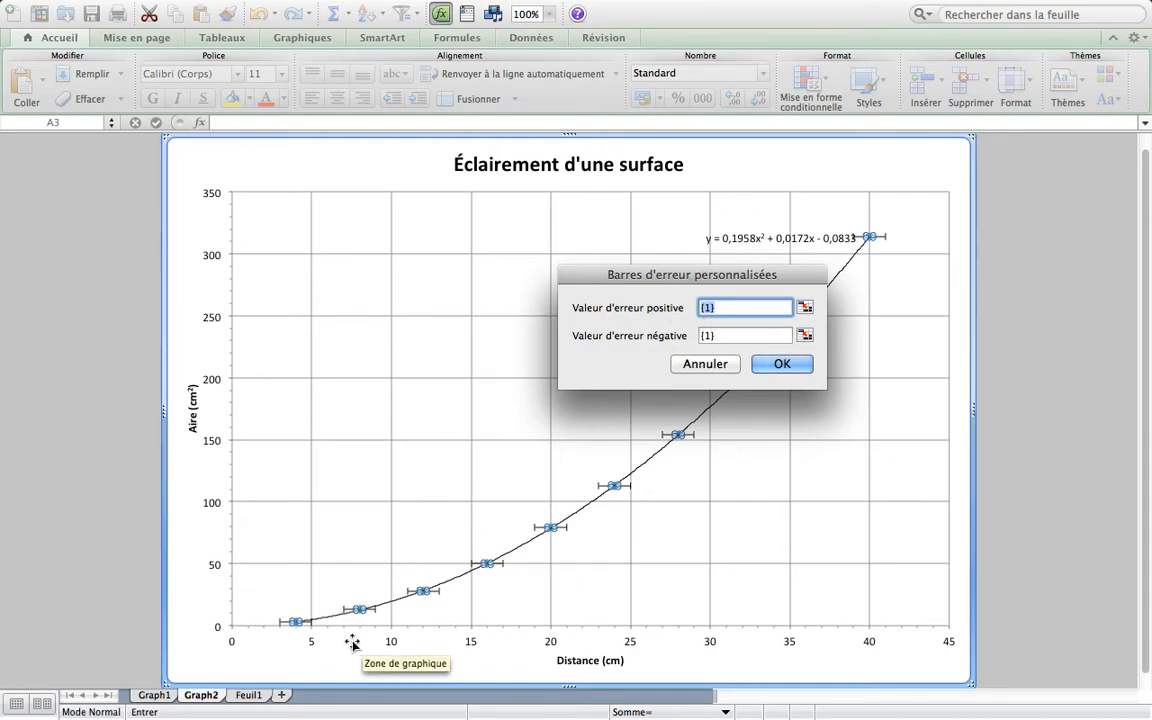
Set both the positive and negative vertical error values to the area uncertainties in Feuil1!$E$3:$E$12 and apply them
click(249, 696)
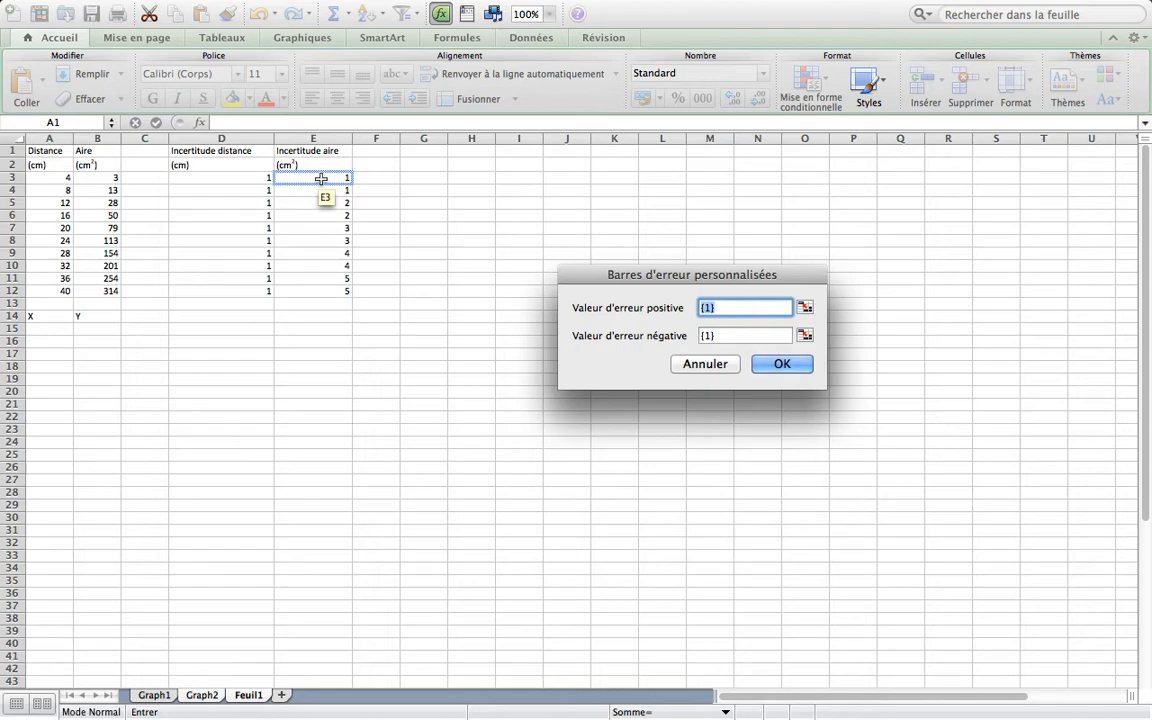
drag(321, 178, 312, 286)
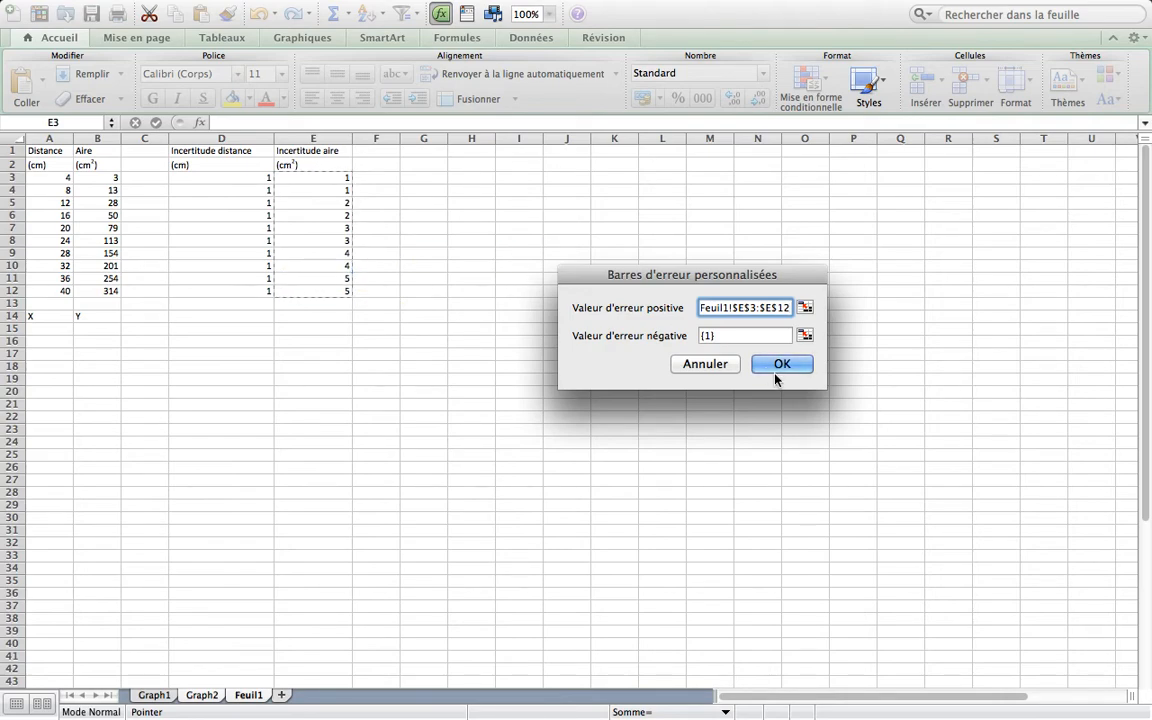
click(732, 334)
drag(732, 334, 589, 329)
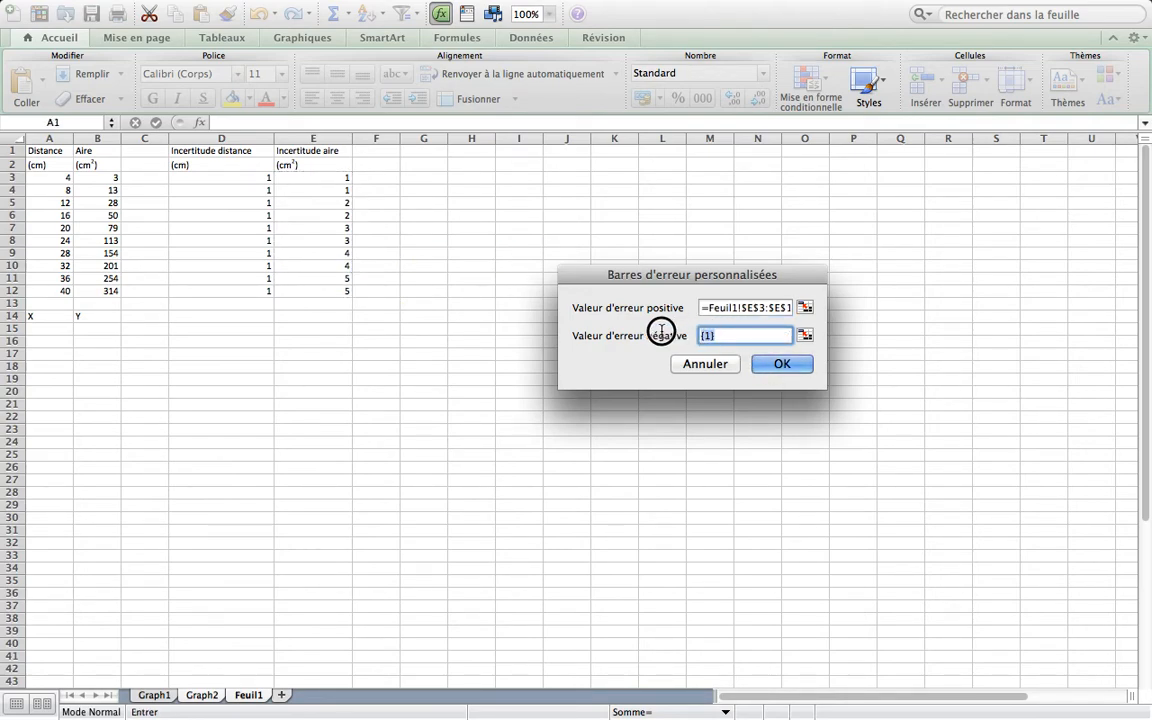
drag(342, 178, 329, 289)
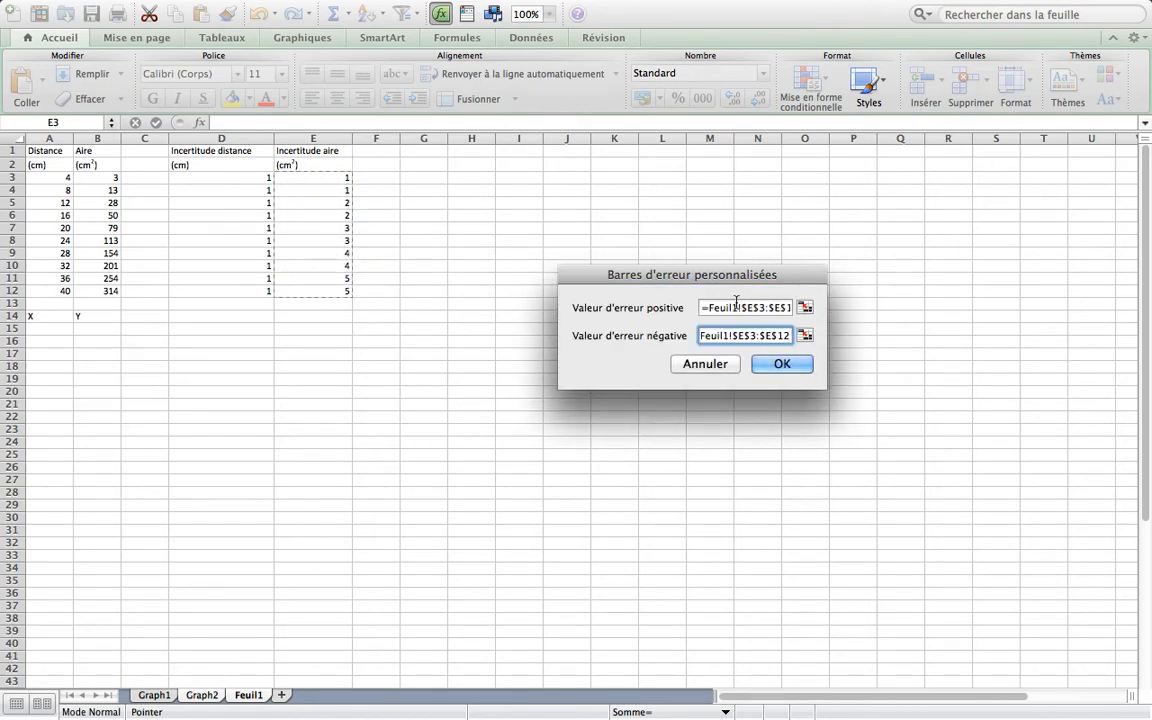
click(803, 364)
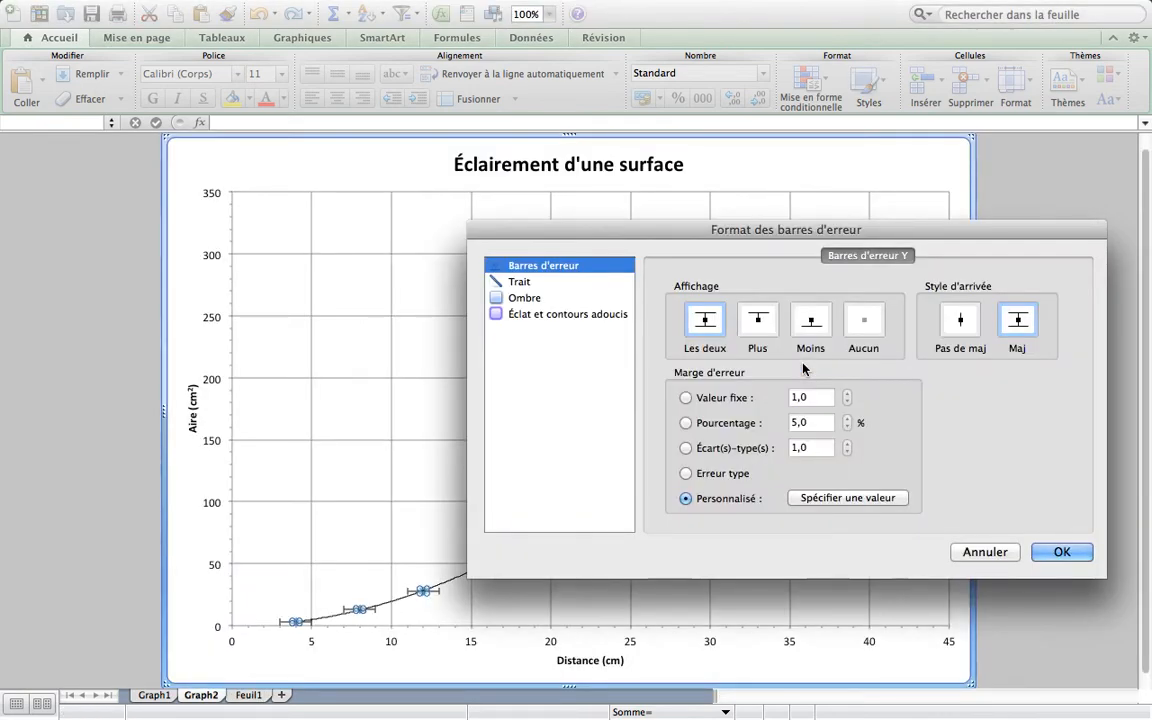
drag(764, 230, 323, 179)
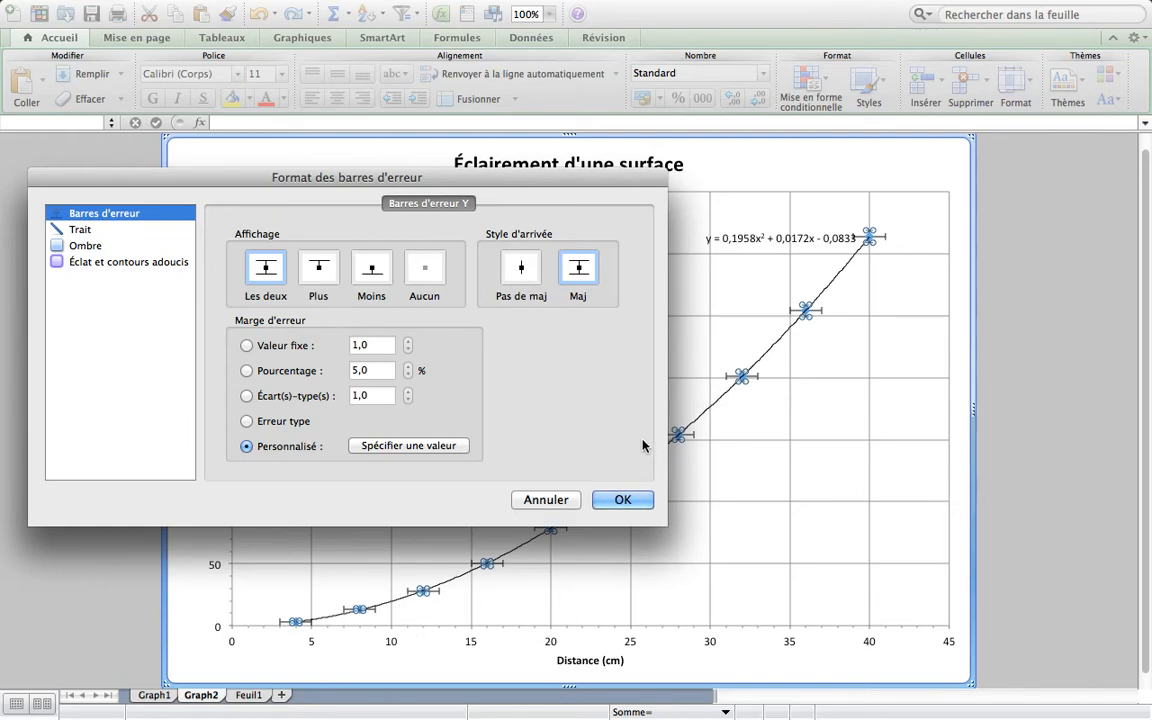
click(623, 499)
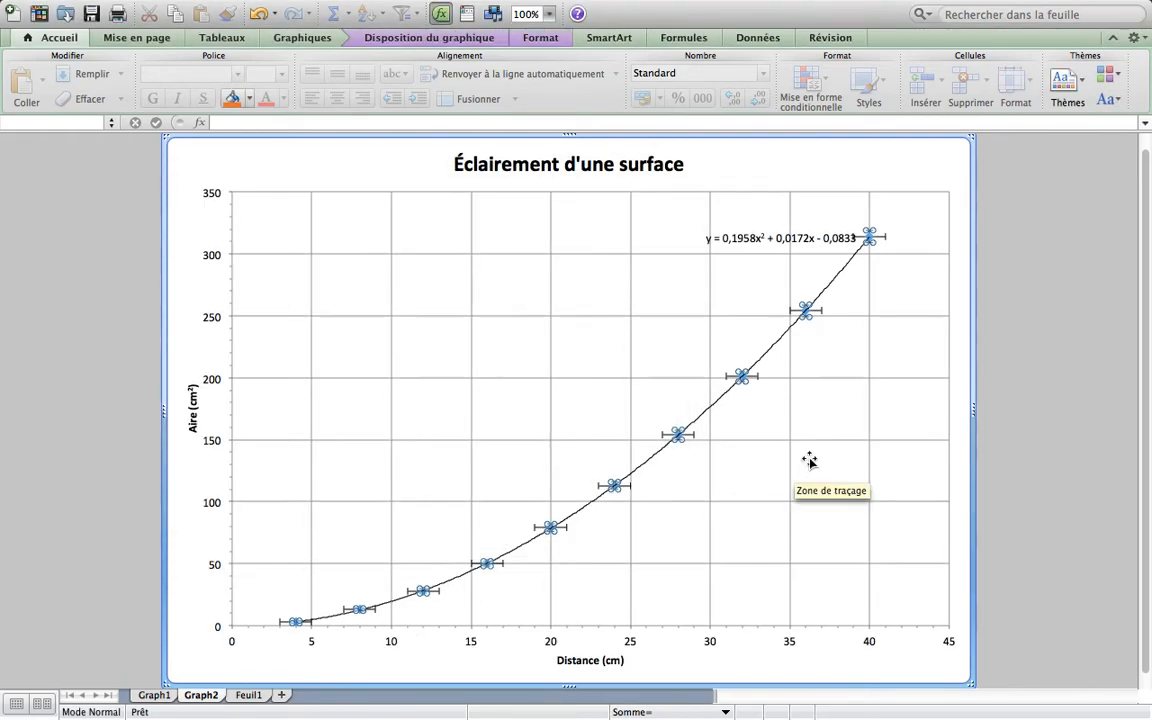
click(810, 458)
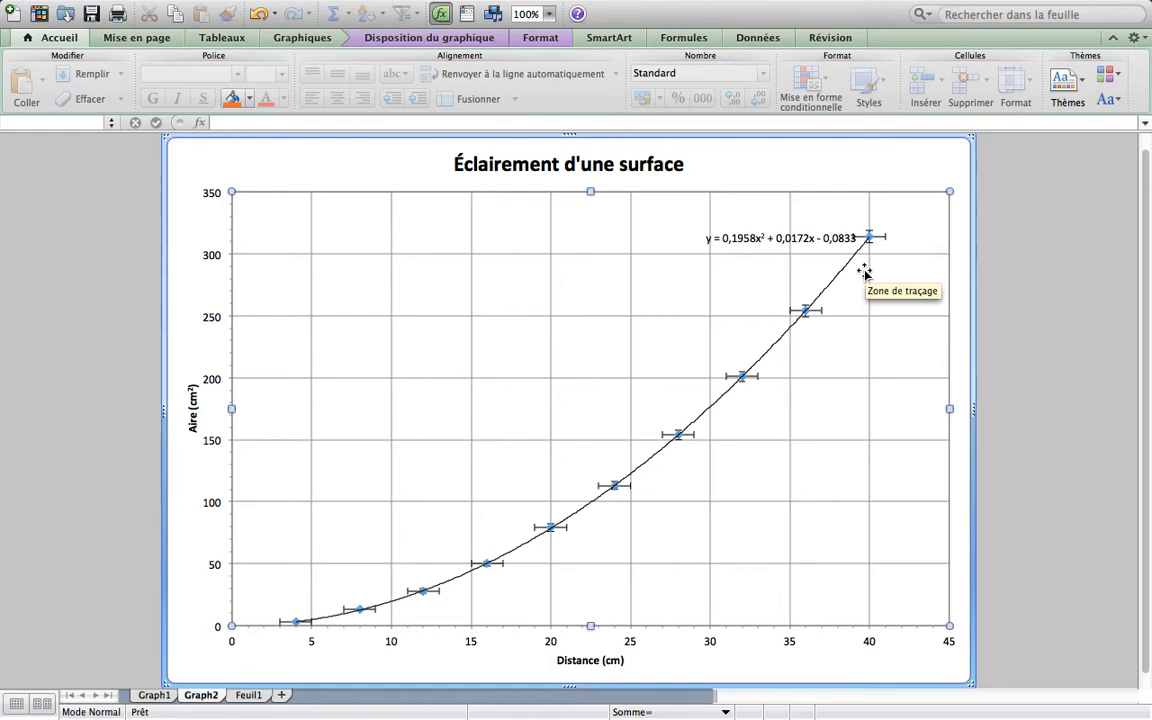
click(822, 314)
right_click(822, 317)
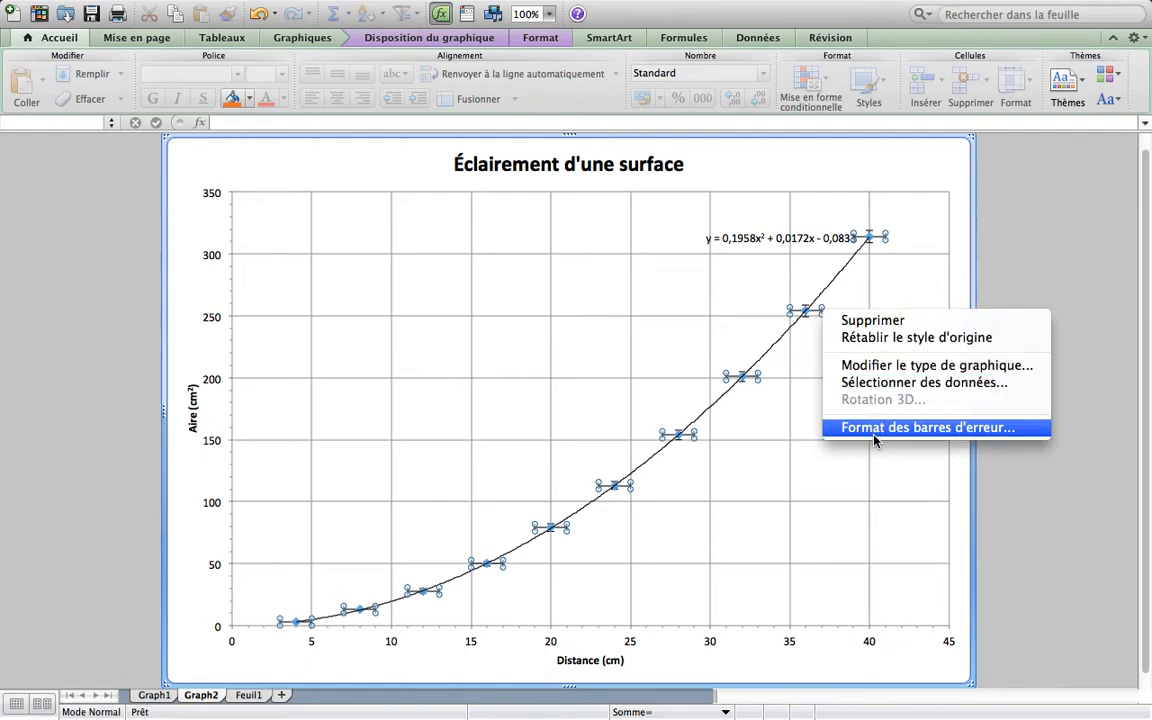
click(652, 280)
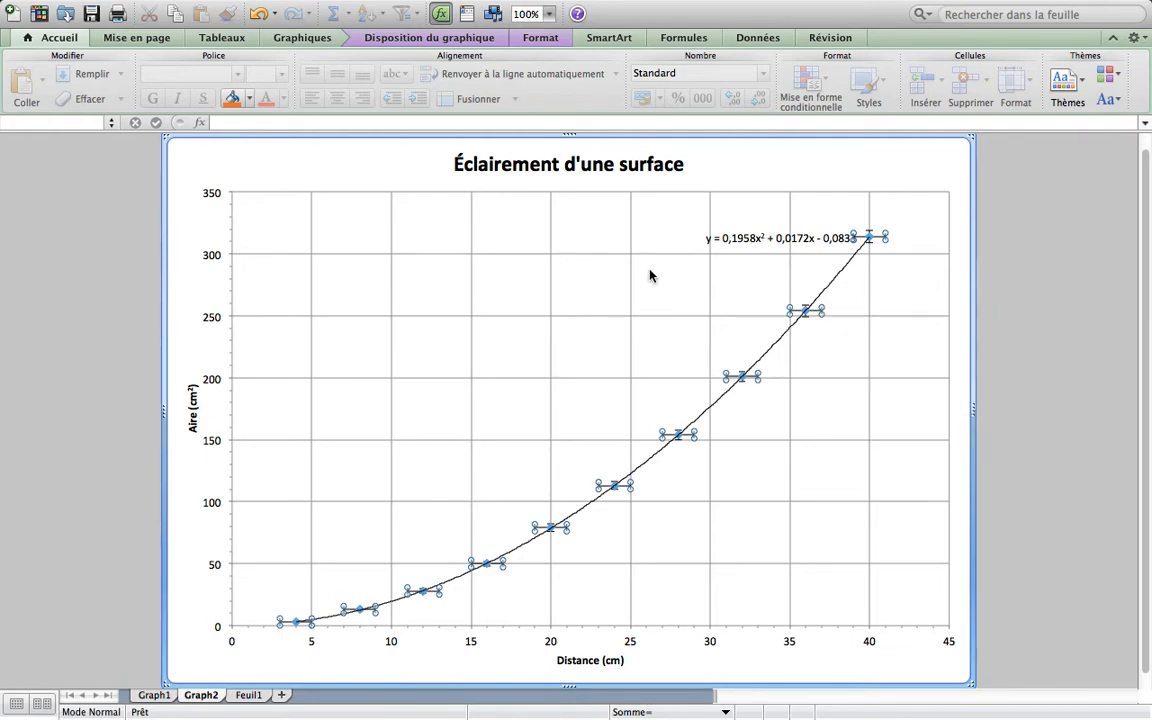
Open the formatting settings of the horizontal error bars (Séries 1 Barre d'erreur X)
click(467, 38)
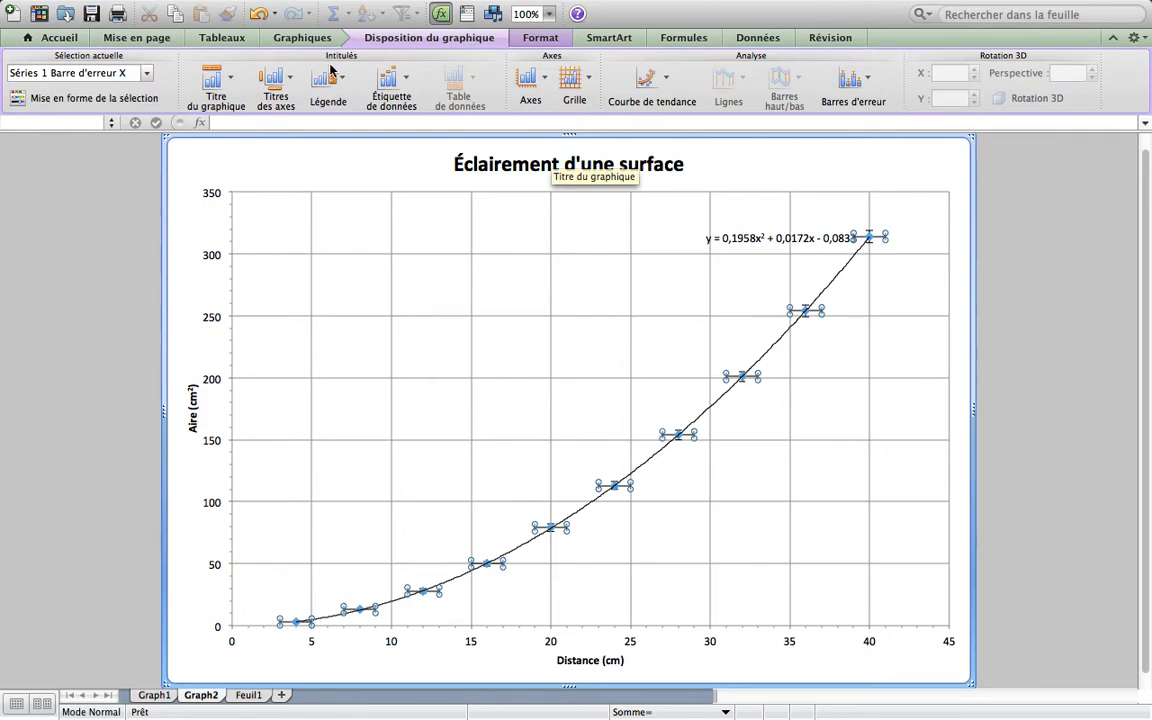
click(342, 283)
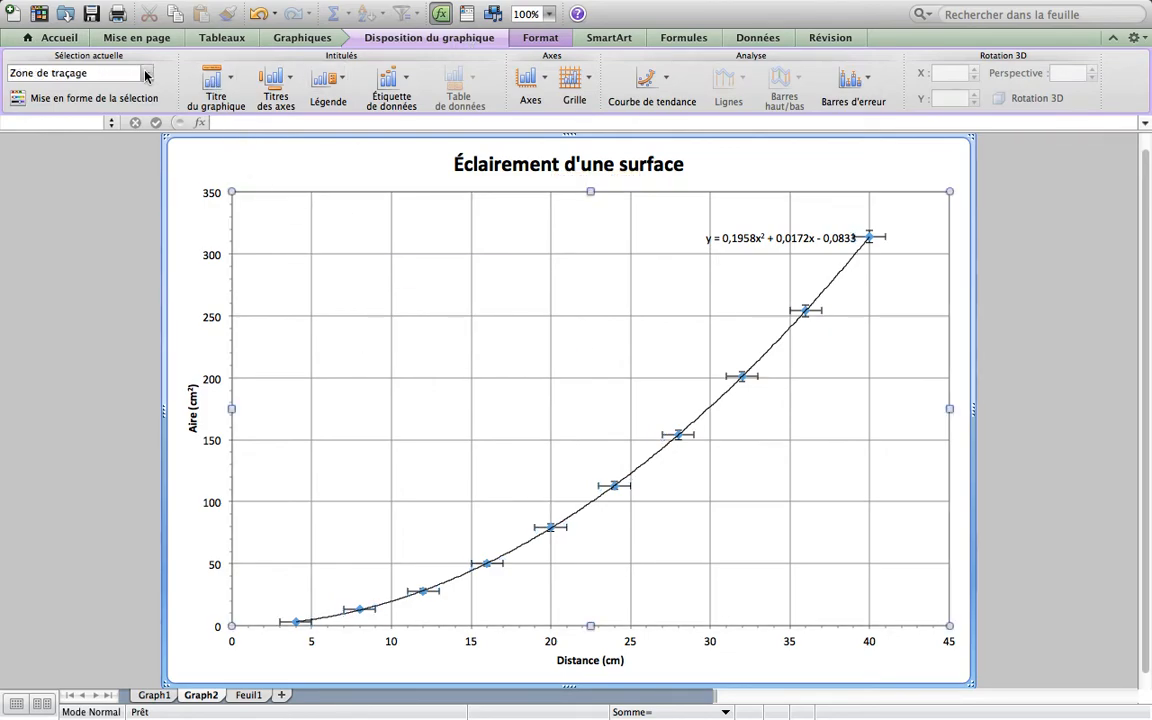
click(146, 75)
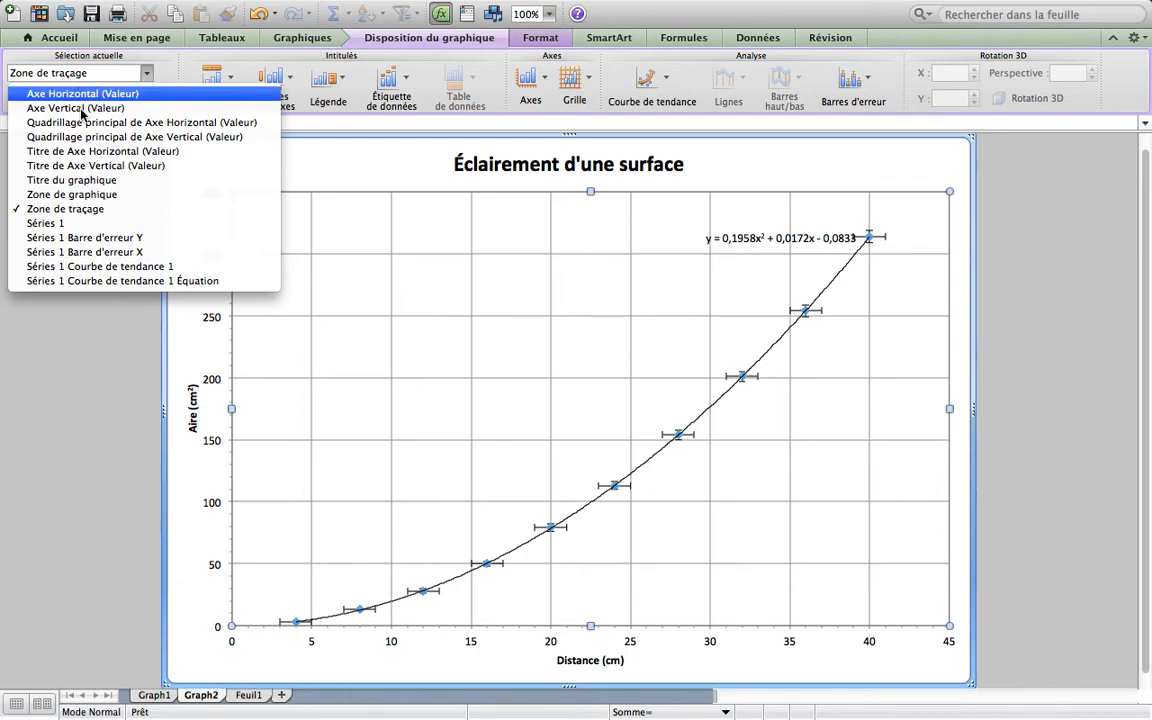
click(85, 253)
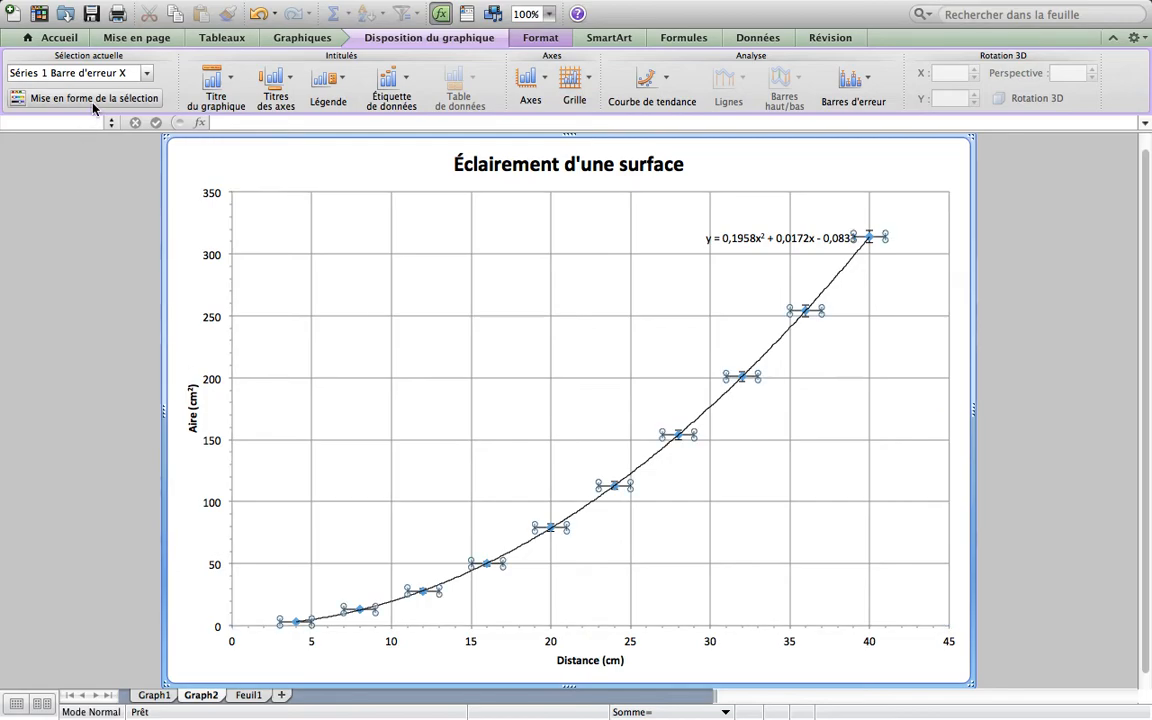
click(94, 98)
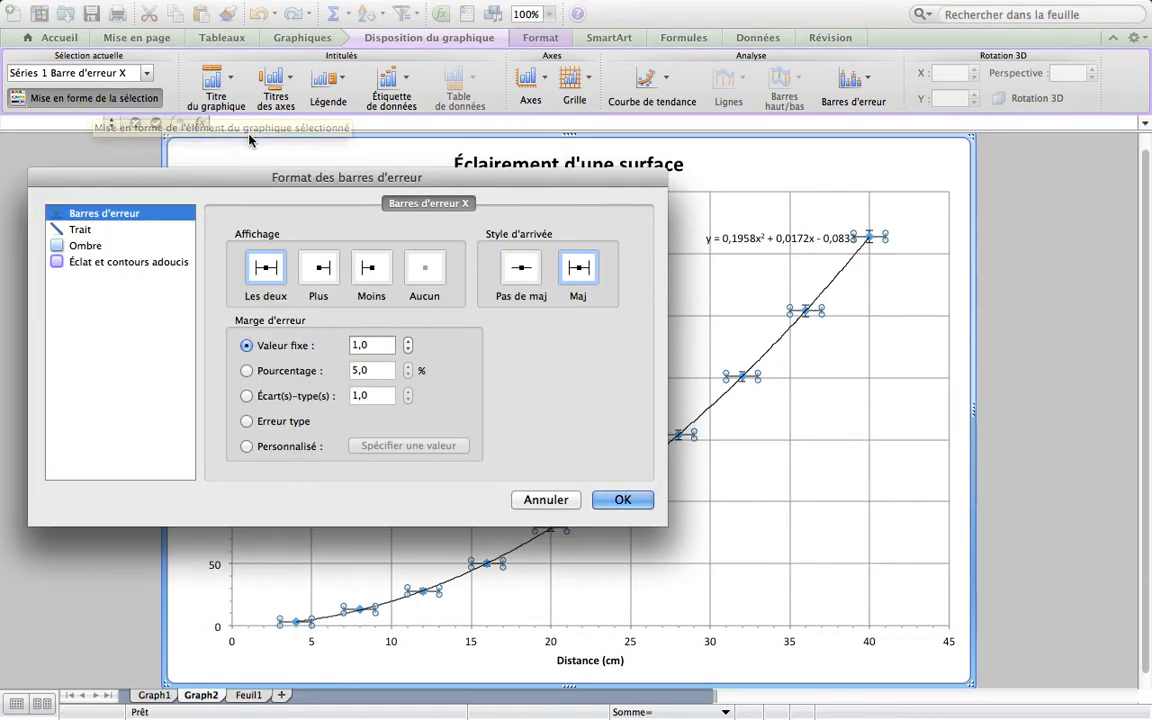
drag(239, 180, 687, 77)
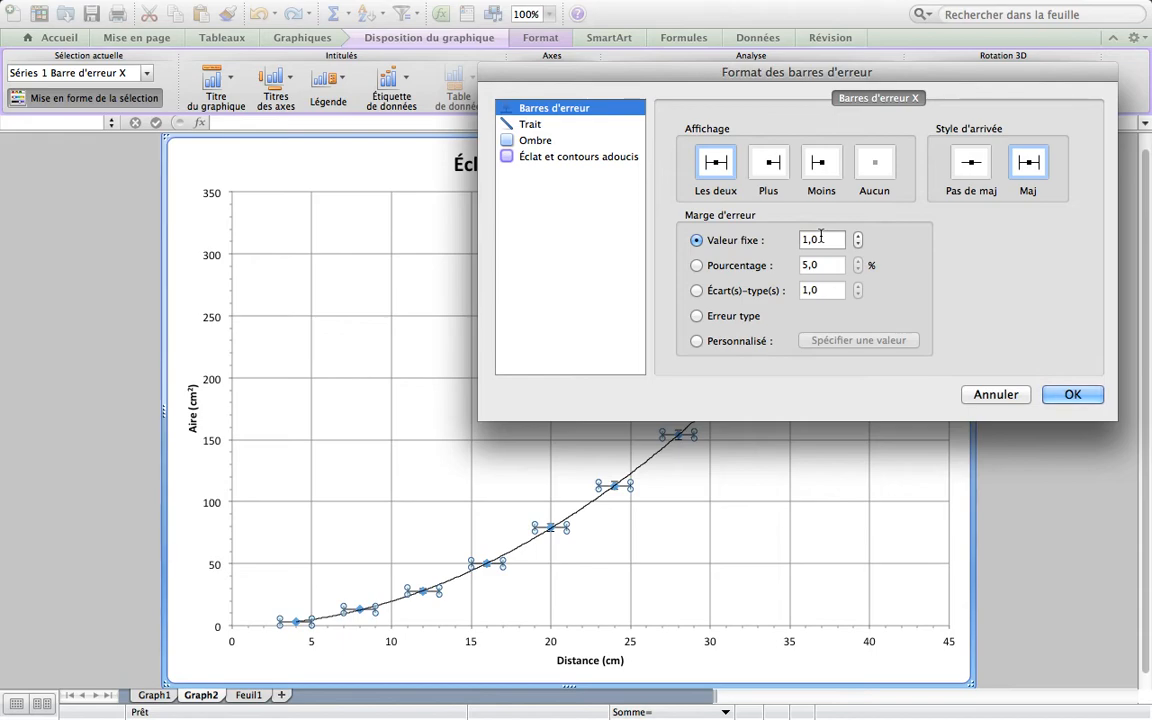
click(719, 342)
click(834, 342)
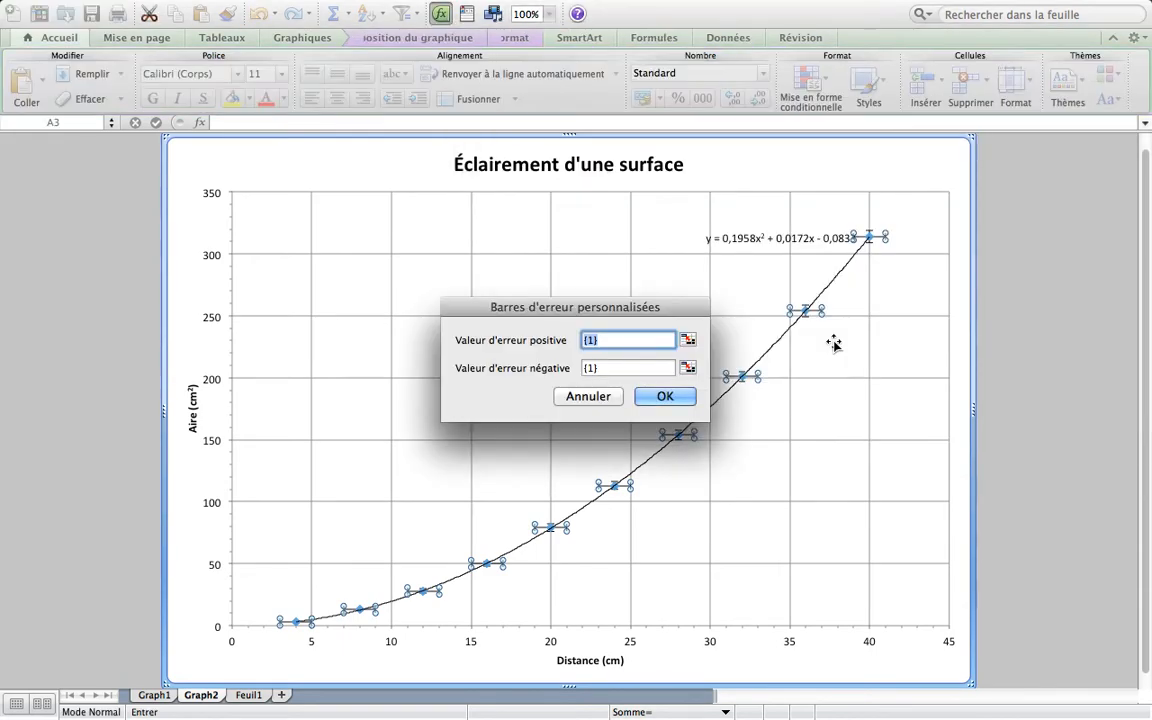
click(594, 398)
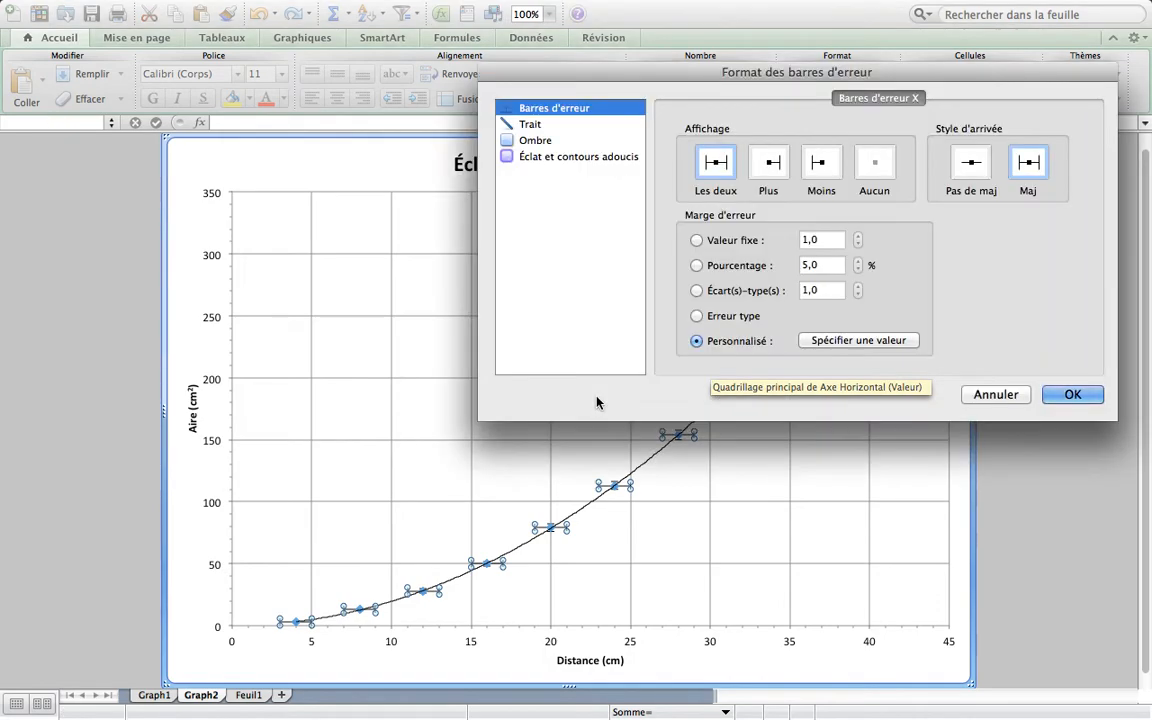
Set the horizontal error bars' margin to a fixed value (Valeur fixe) of 1,0 and apply it
click(738, 242)
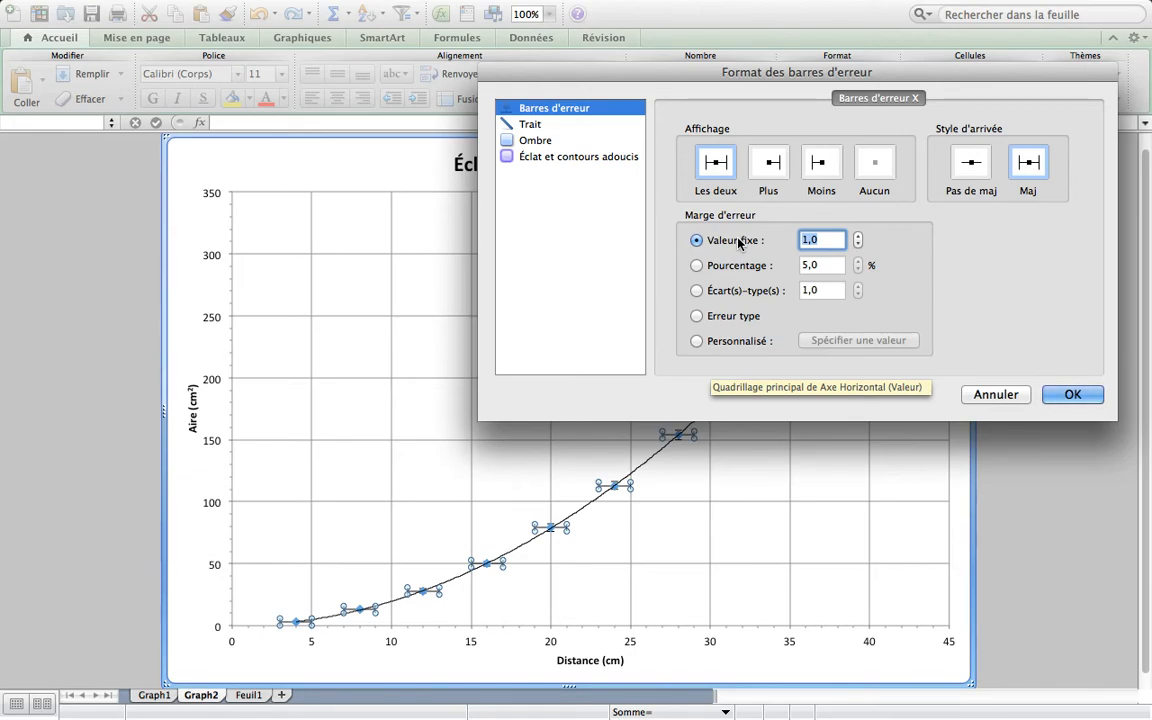
click(1065, 396)
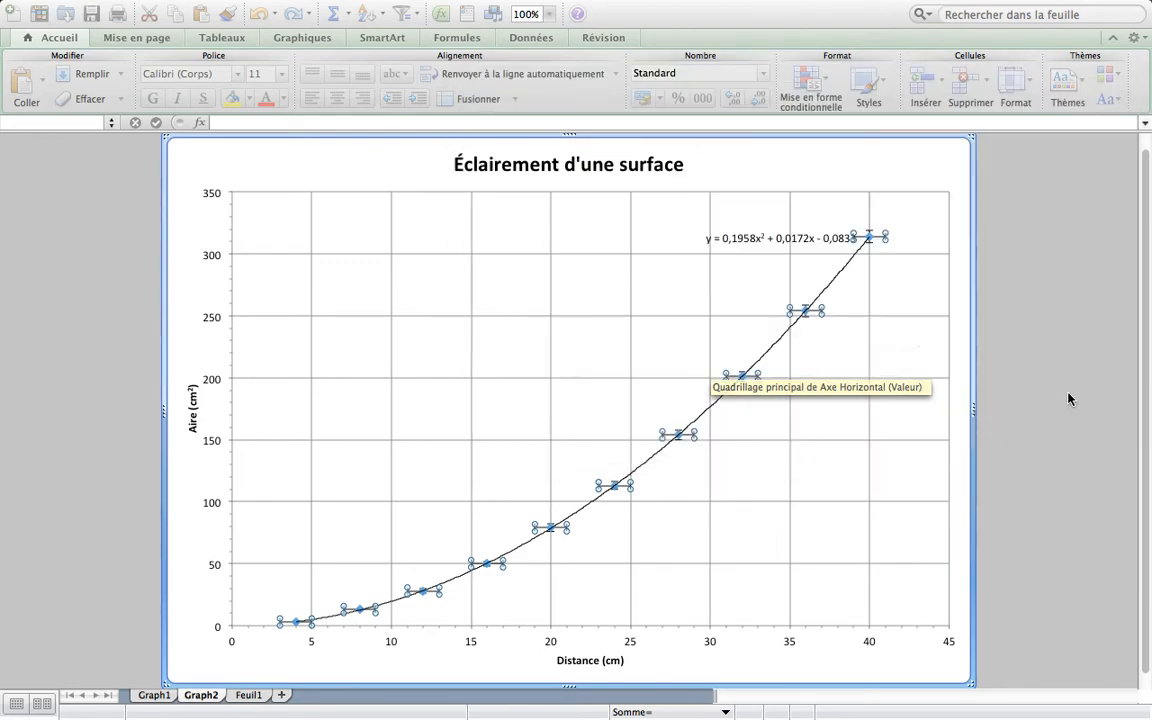
click(917, 353)
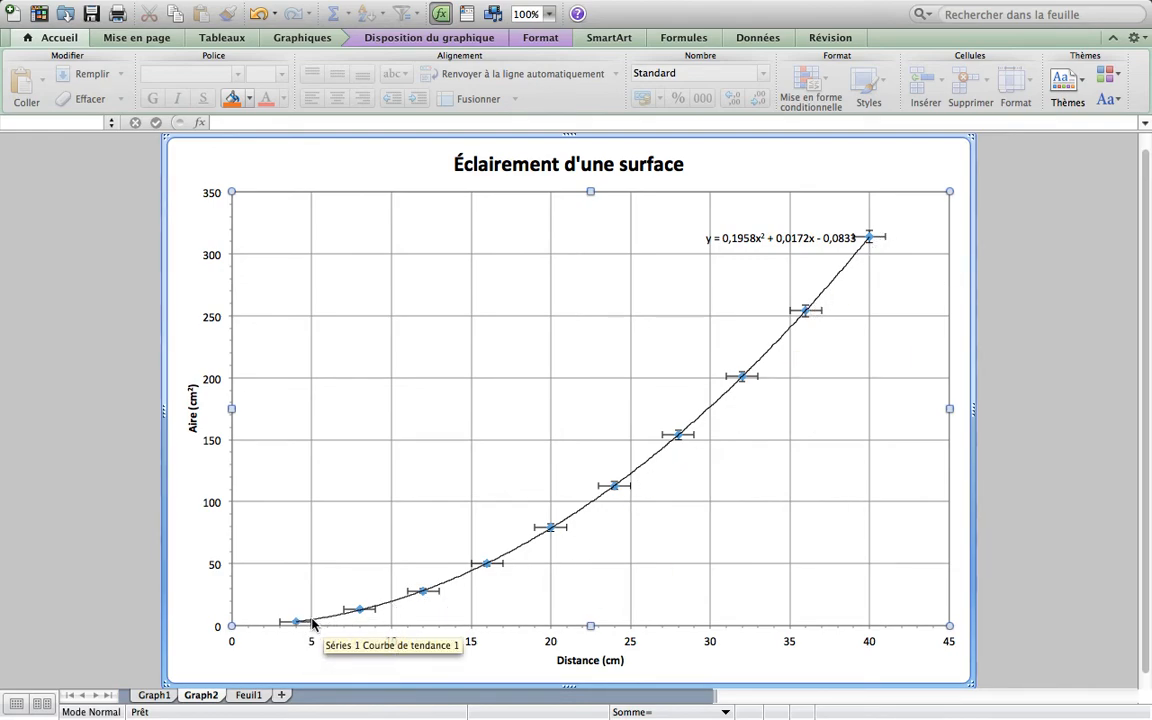
Open the marker style settings (Style de marque) of the data series Séries 1
click(548, 14)
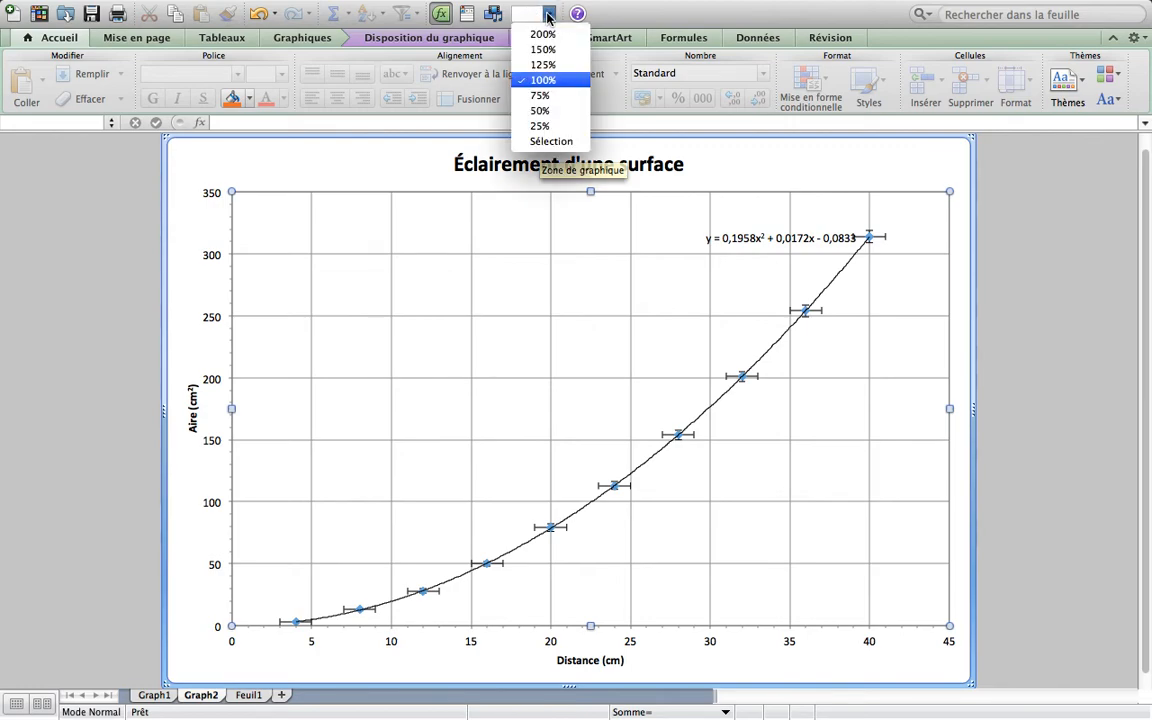
click(542, 33)
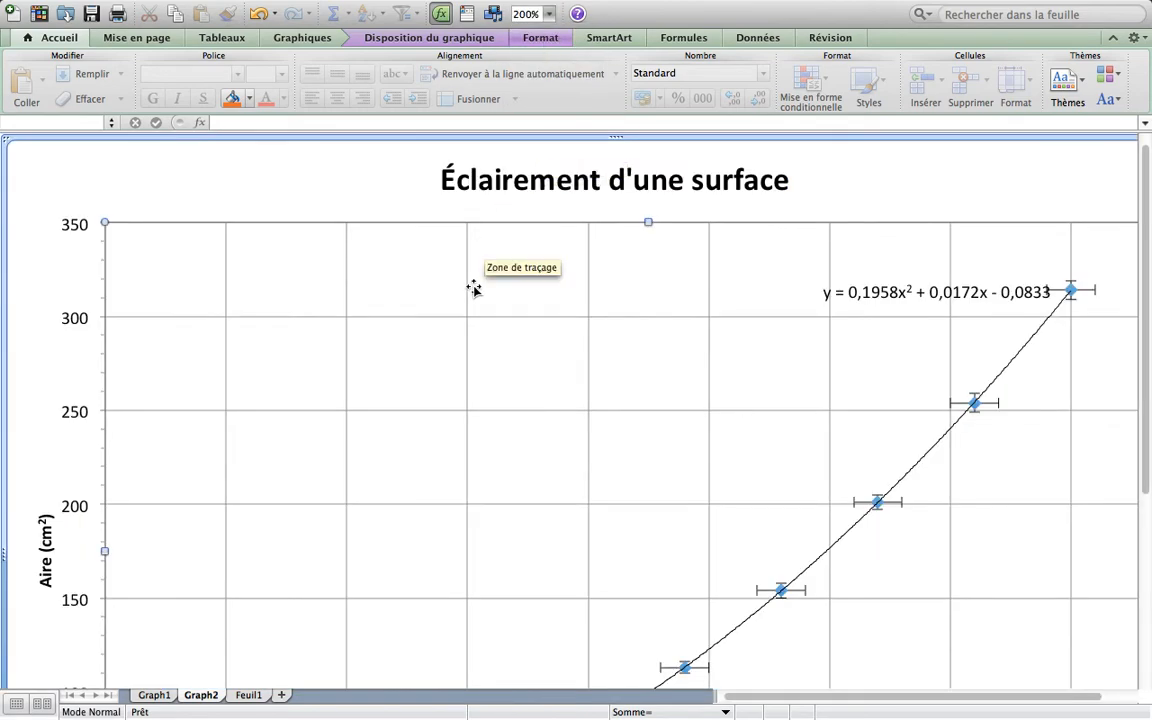
scroll(429, 428, down, 8)
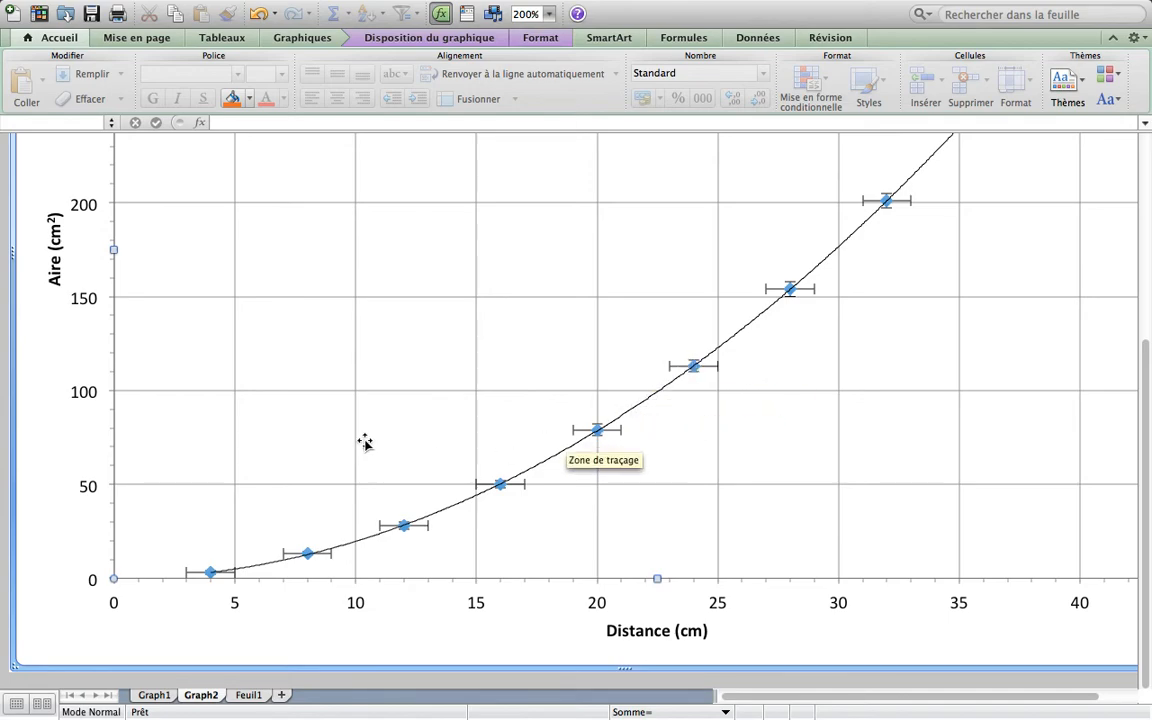
click(436, 41)
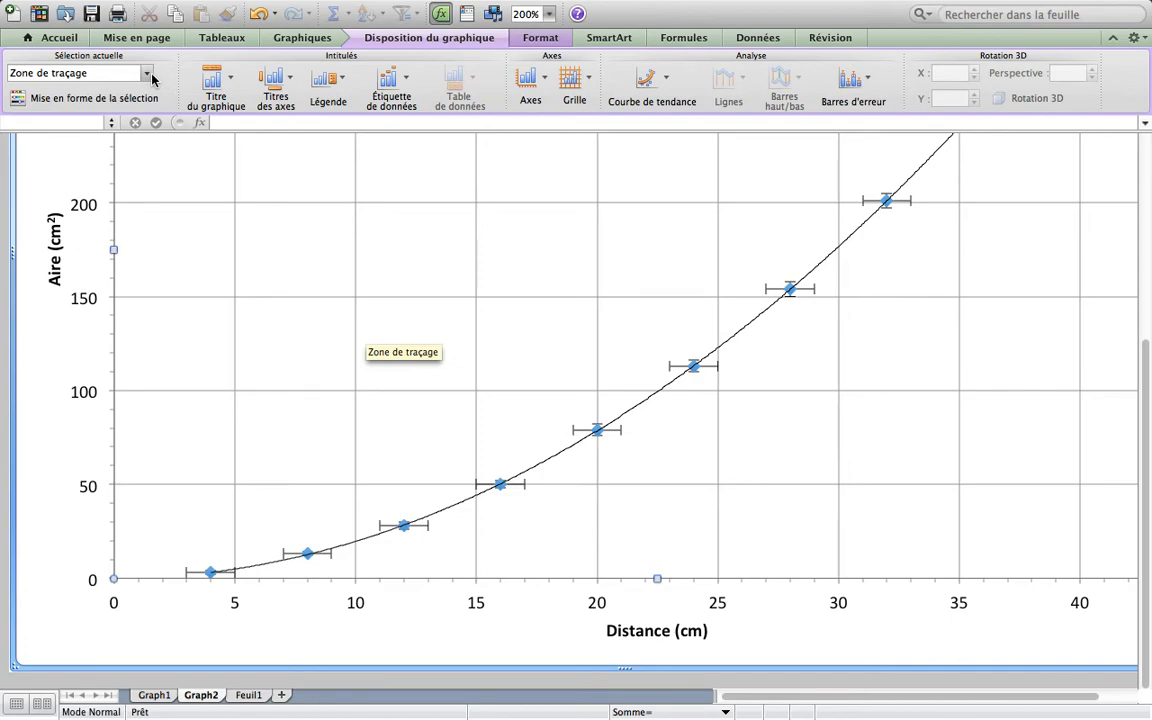
click(147, 74)
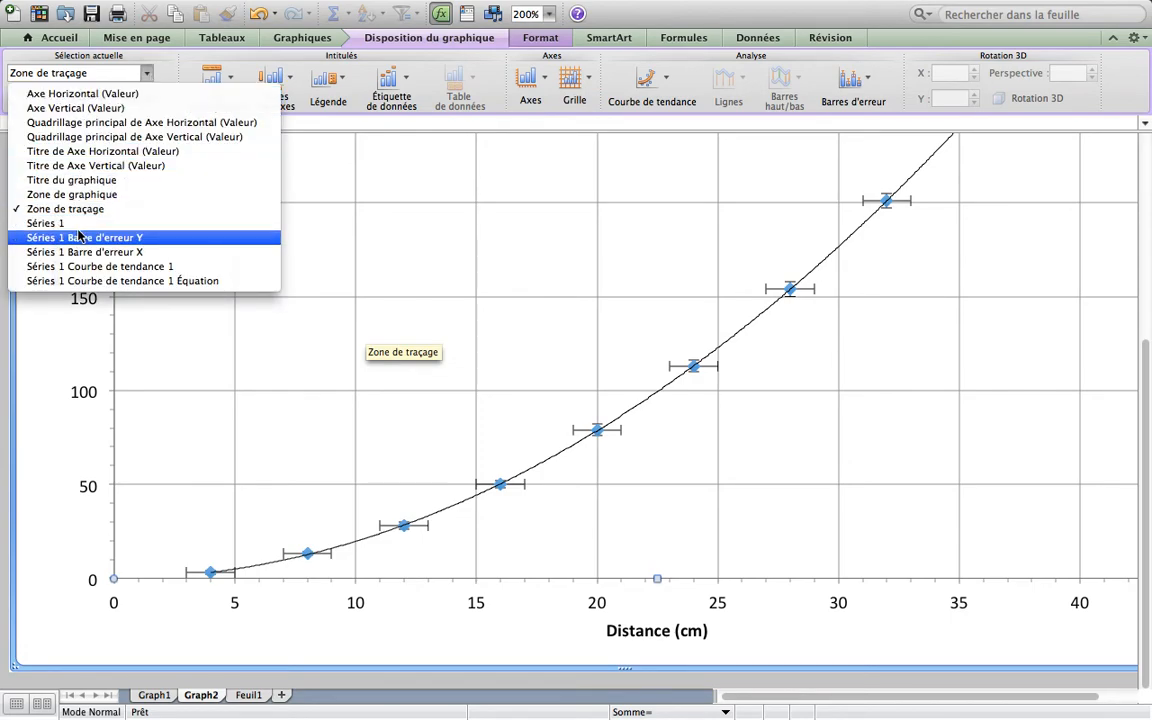
click(52, 223)
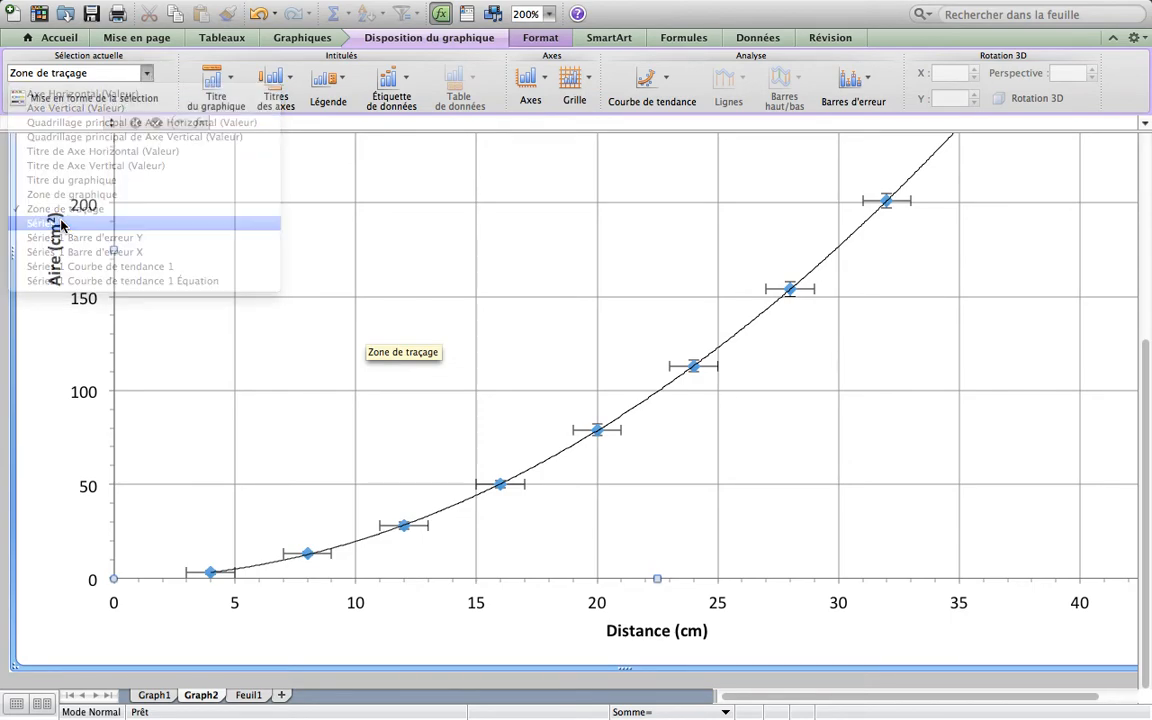
click(68, 104)
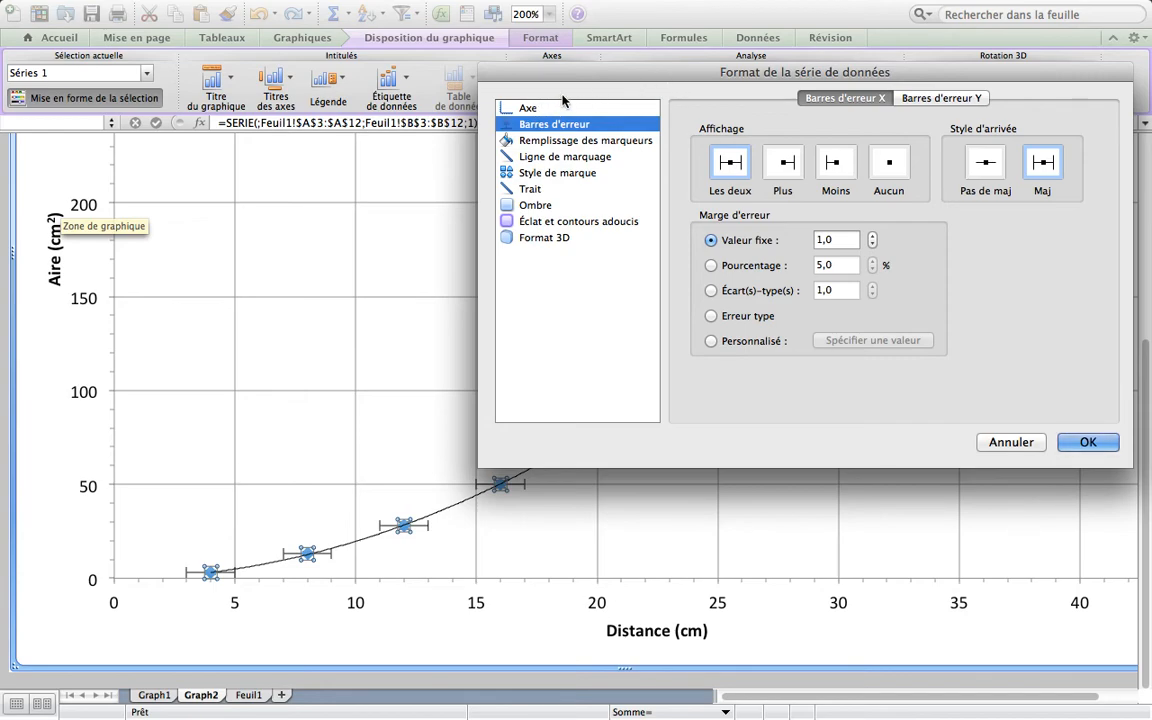
click(565, 146)
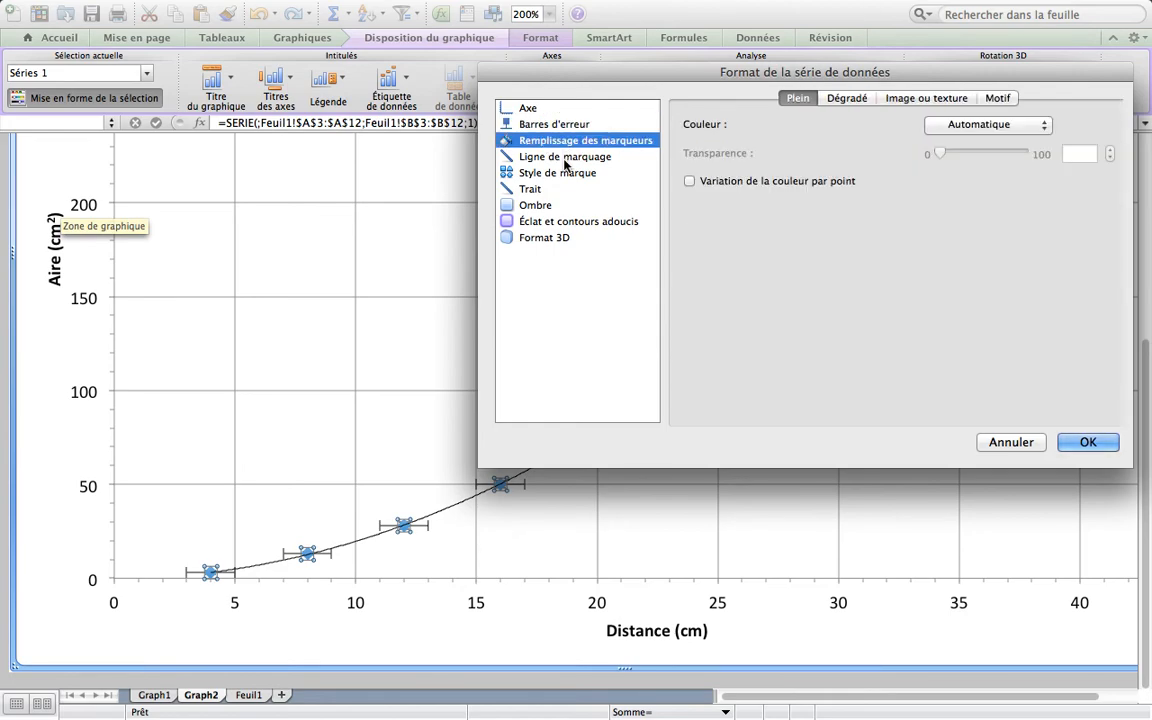
click(560, 176)
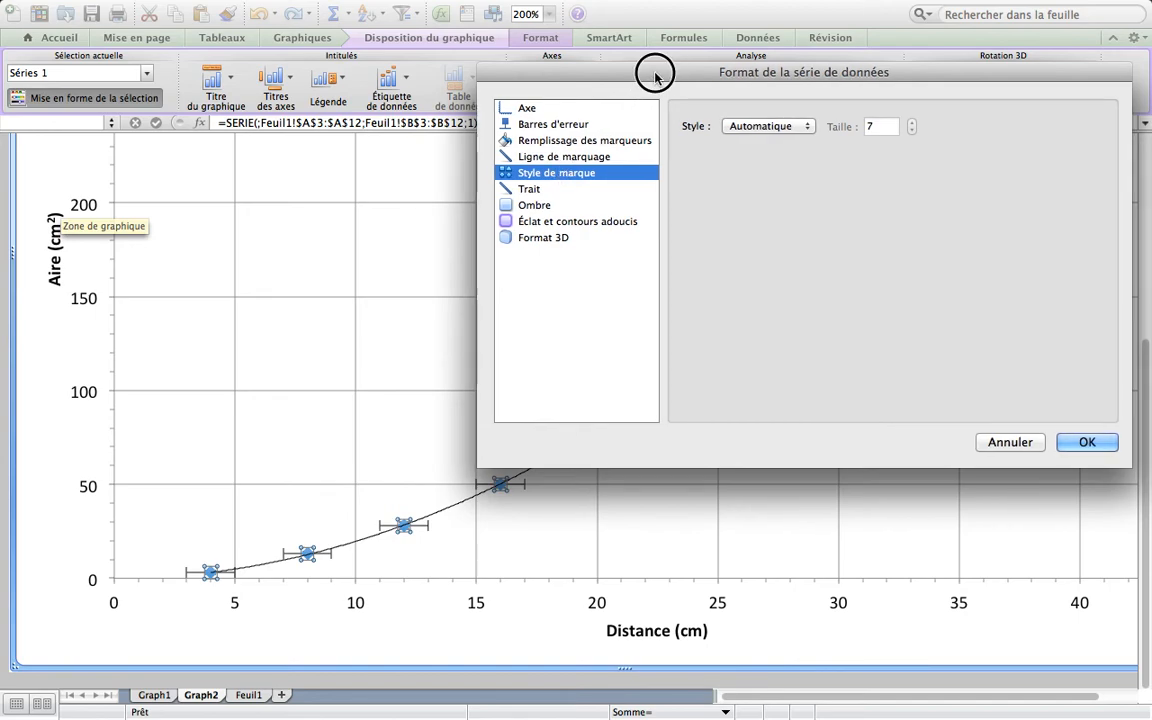
drag(660, 76, 385, 14)
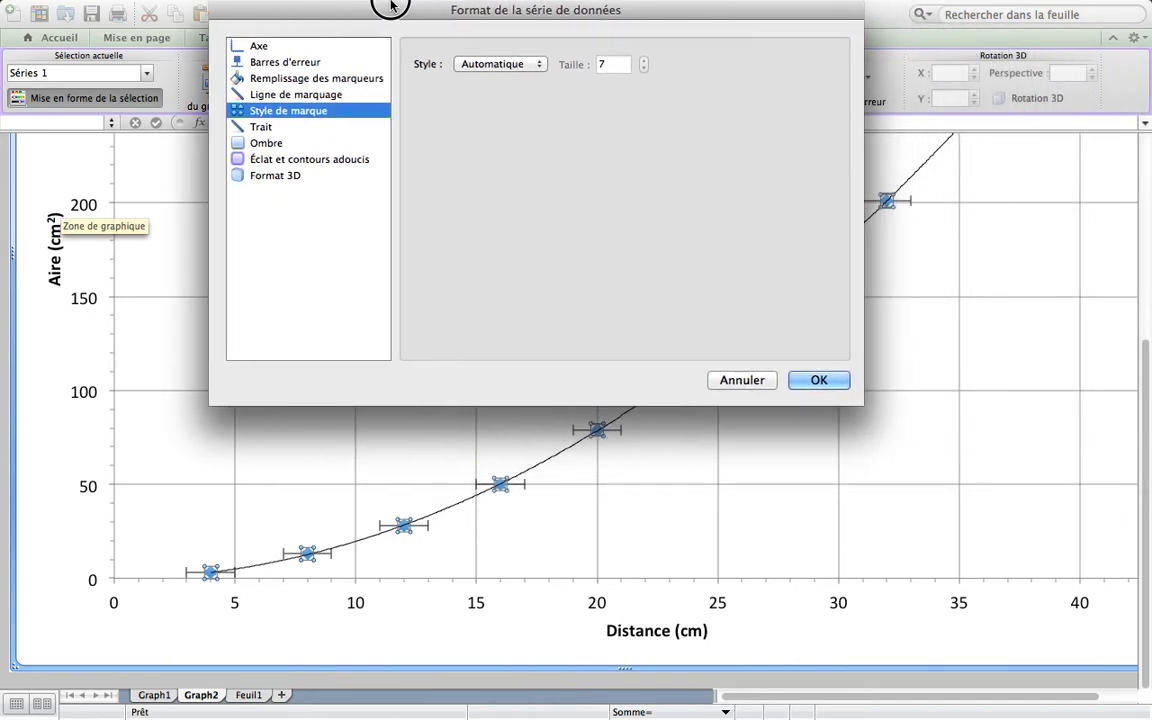
Try circular markers with a size (Taille) of 2 for the data series
click(527, 66)
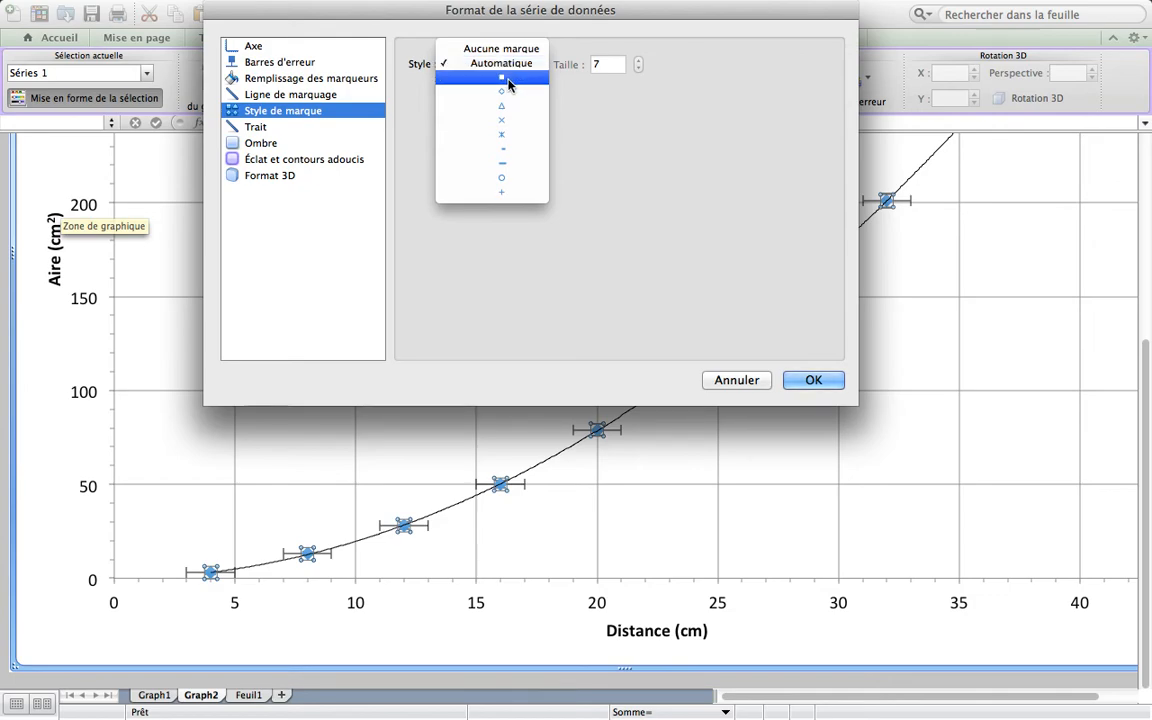
click(507, 186)
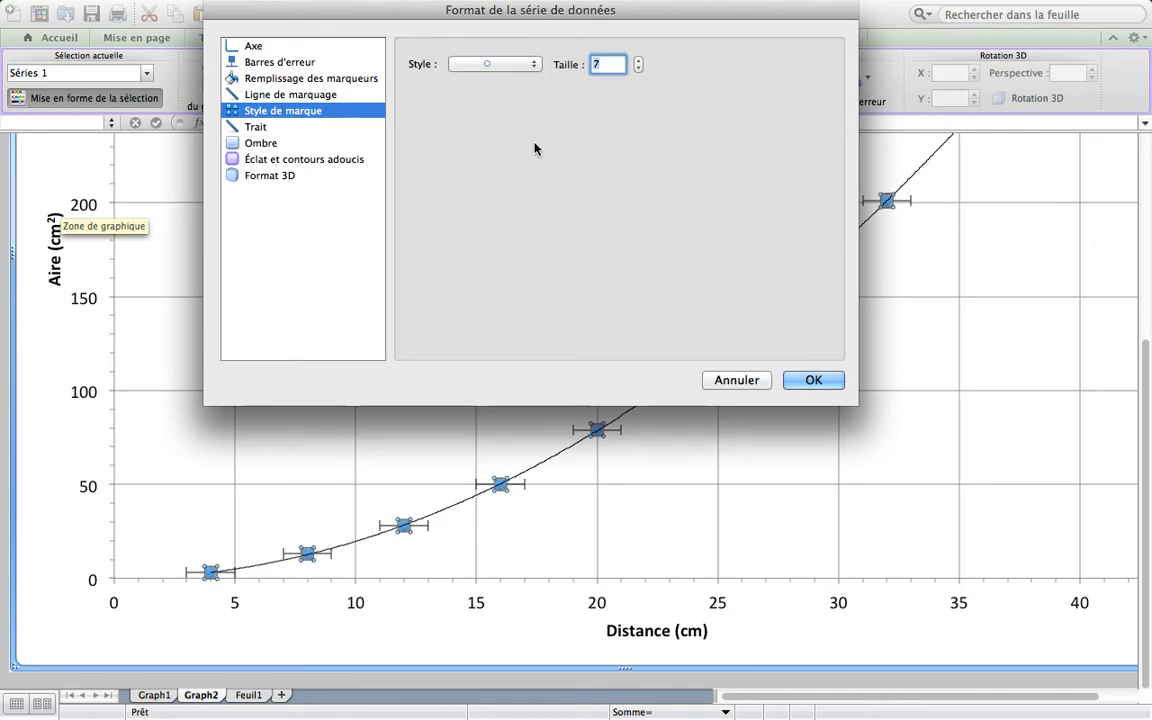
click(638, 69)
click(638, 69)
click(638, 69)
click(638, 69)
click(638, 69)
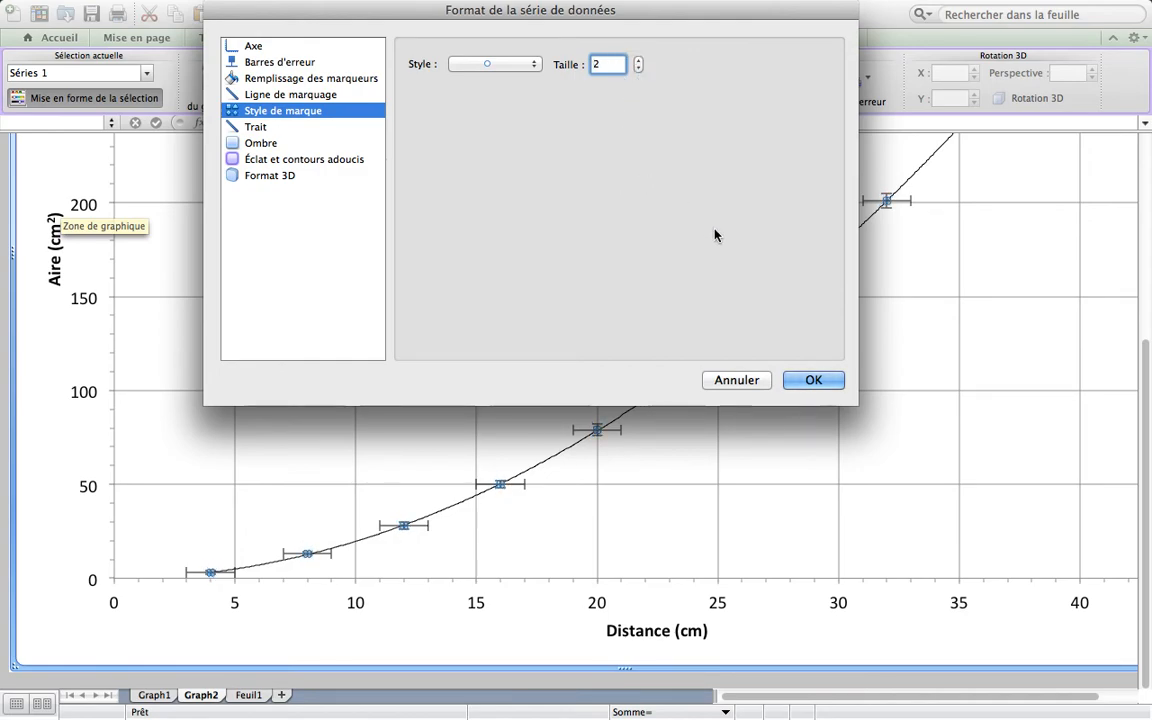
Set the data series' marker style to Aucune marque and apply it
click(535, 66)
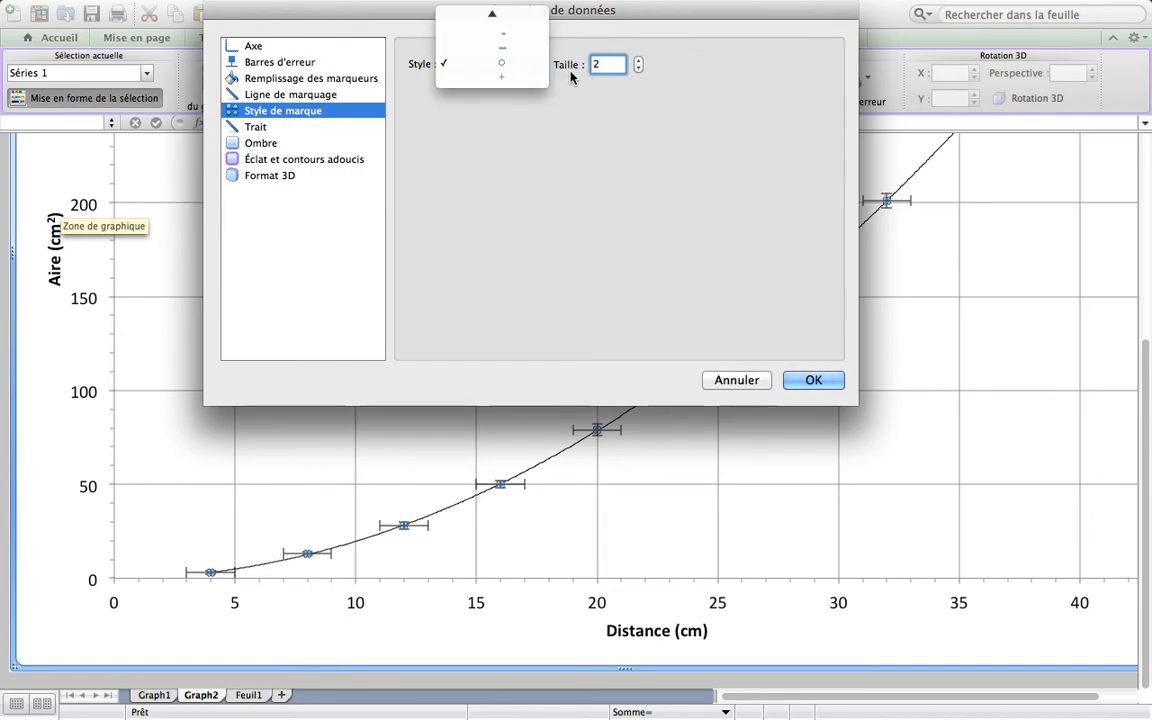
mouse_move(522, 14)
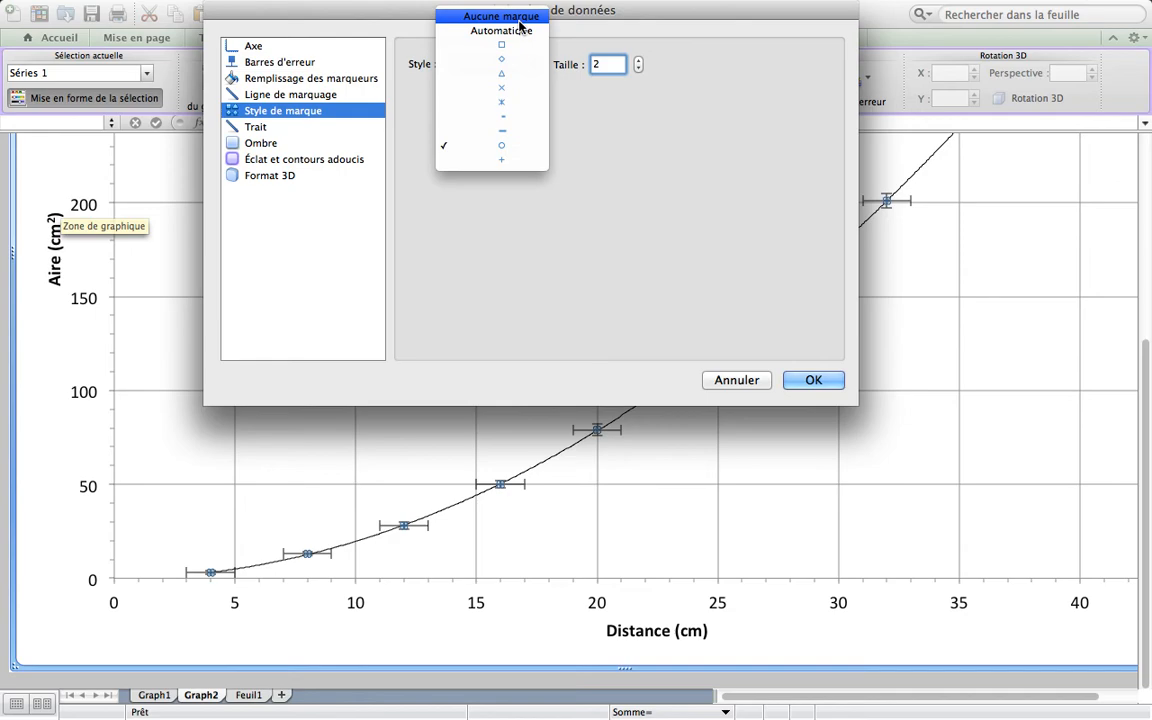
click(520, 22)
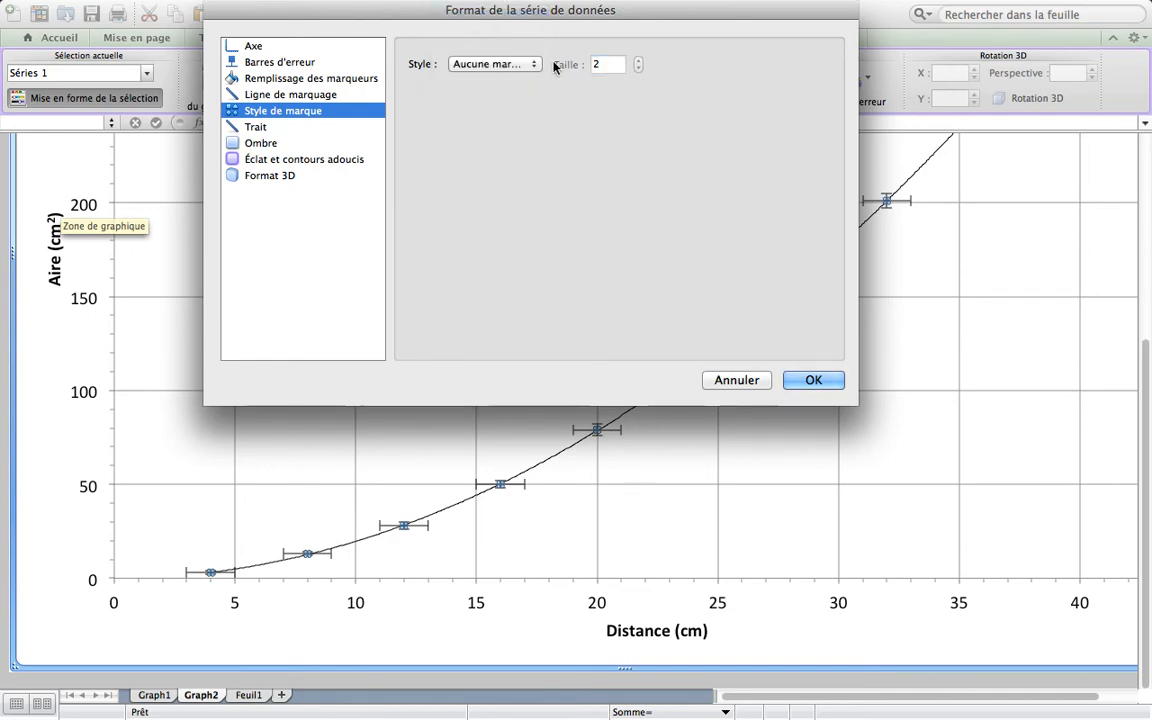
click(814, 388)
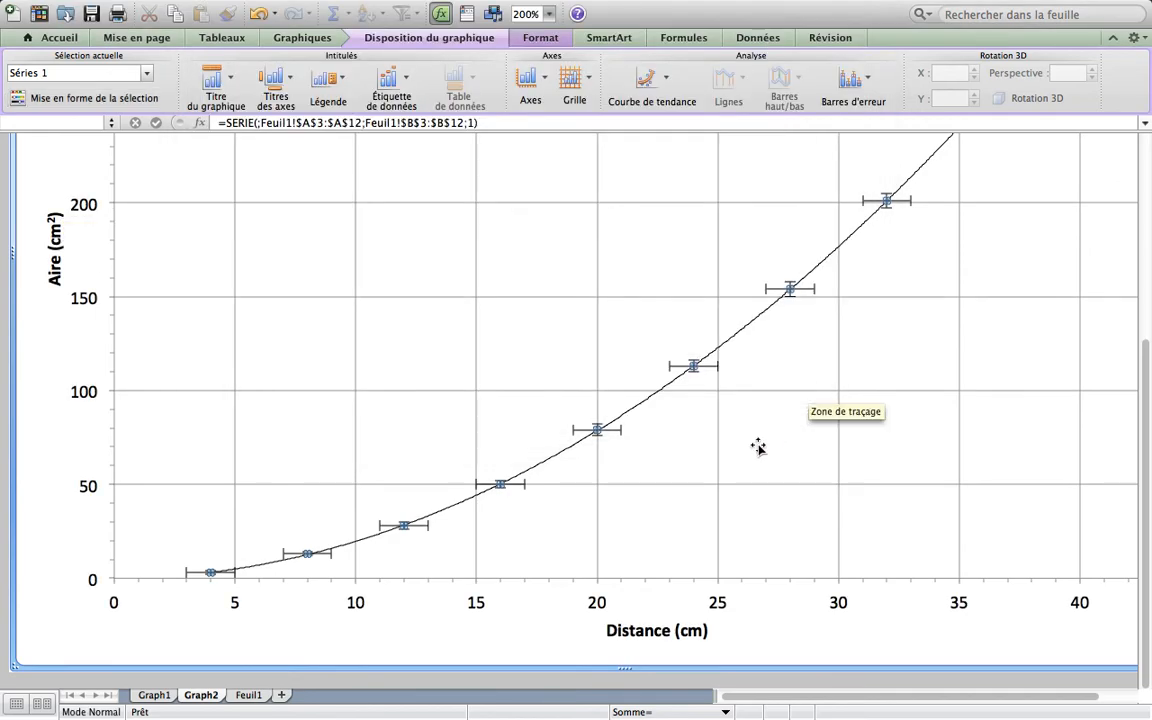
click(664, 446)
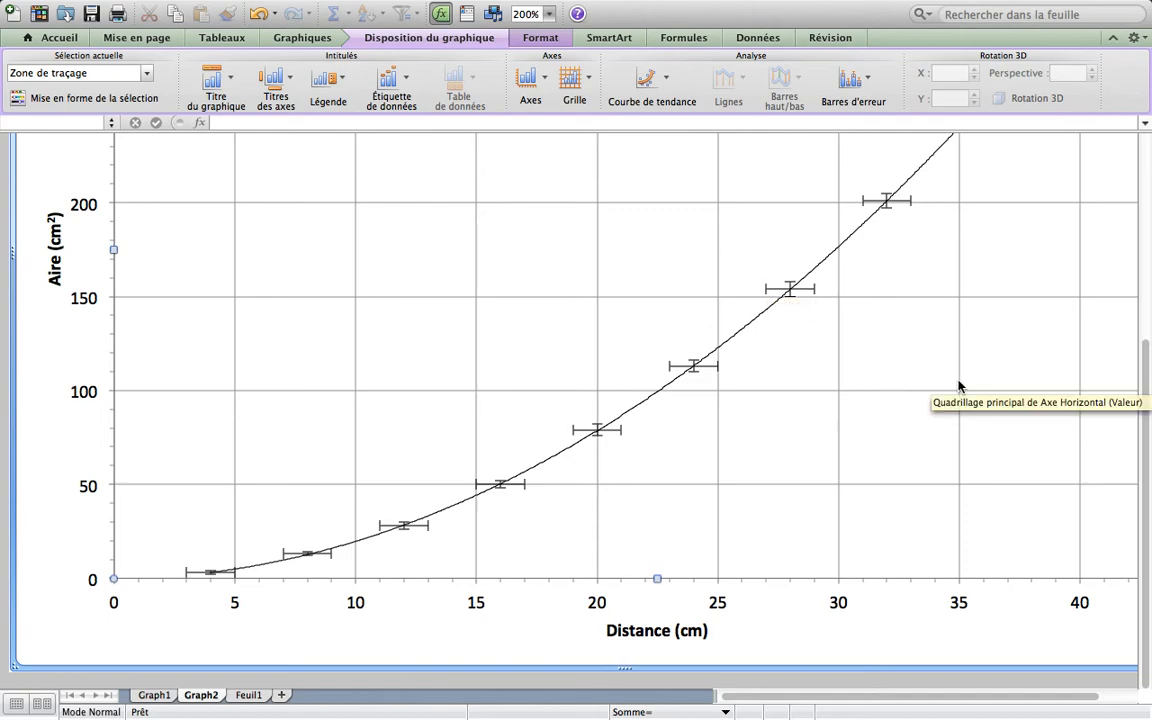
Examine the error bars along the whole curve and return the chart view to 100%
drag(787, 697, 880, 703)
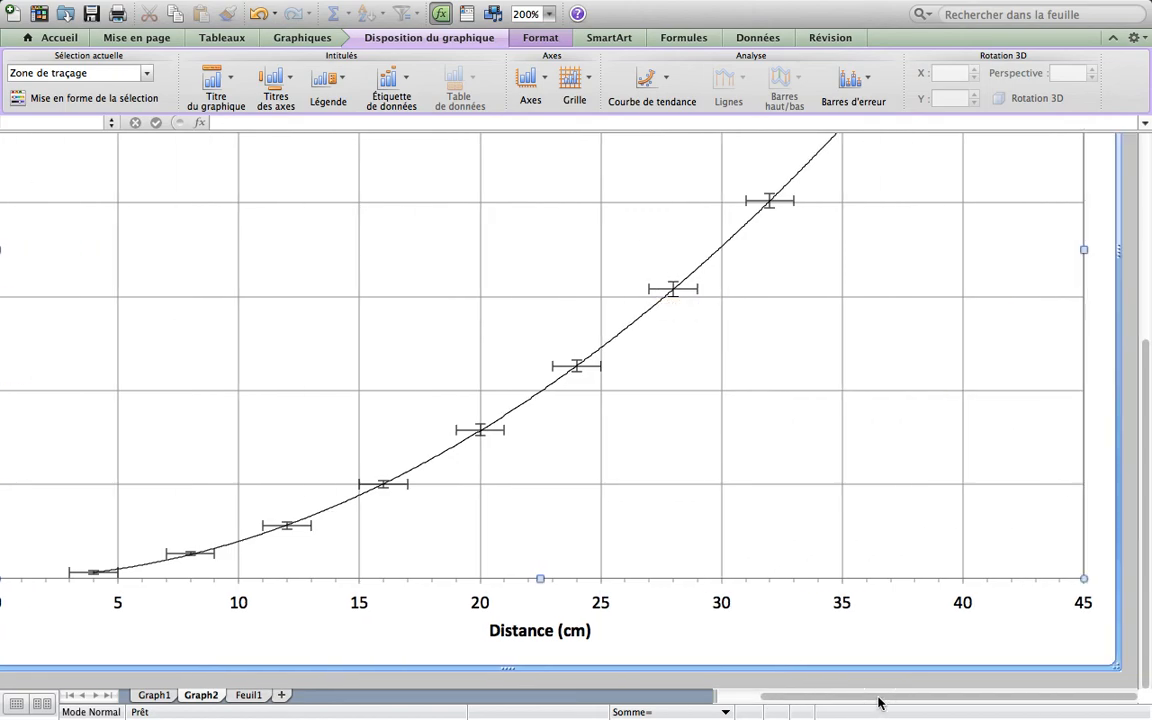
mouse_move(1148, 473)
mouse_down()
mouse_move(1139, 337)
mouse_move(1139, 481)
mouse_up()
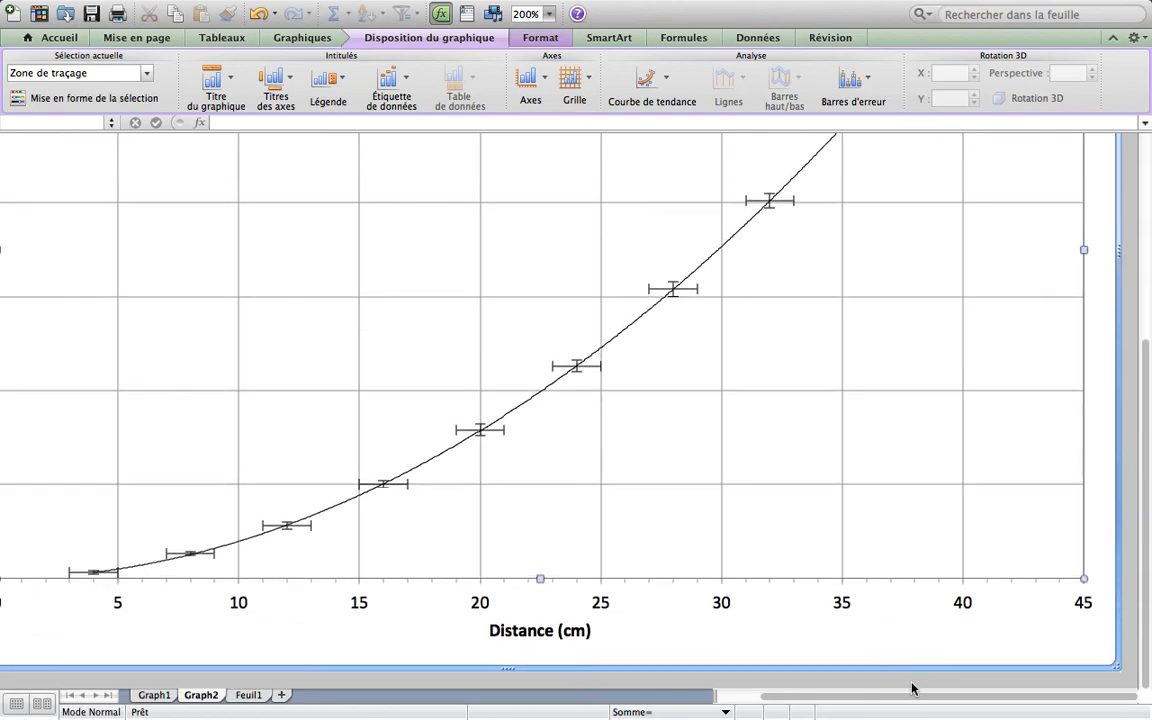
drag(887, 699, 782, 699)
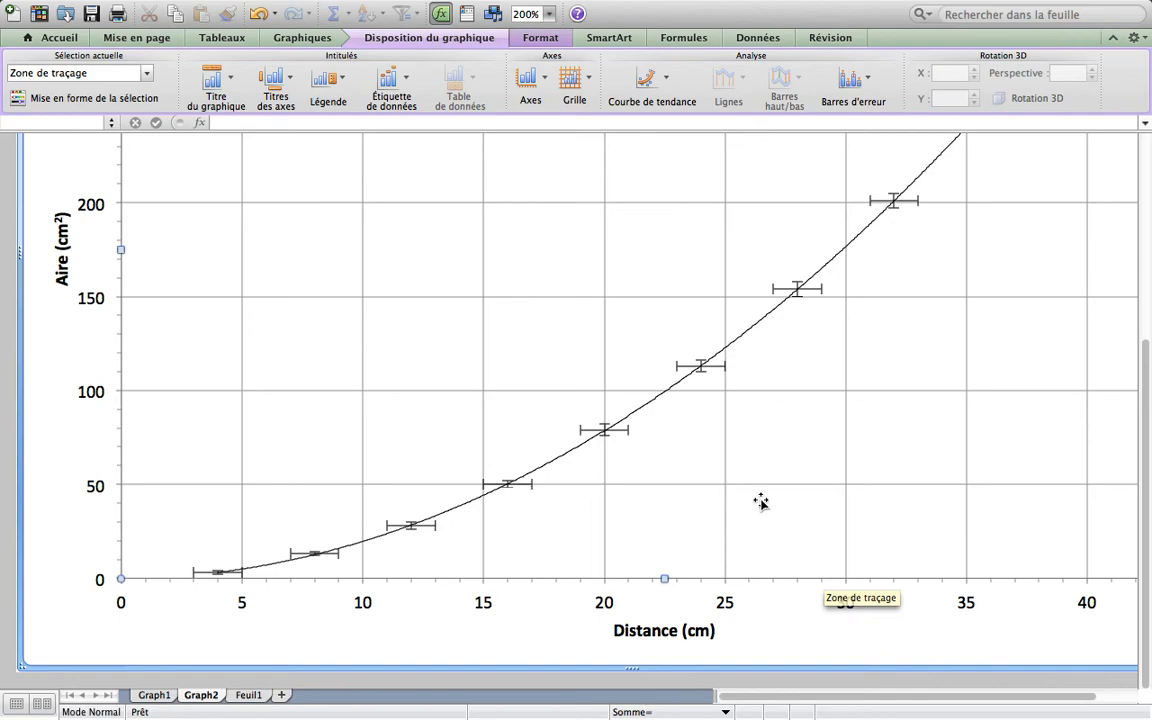
click(549, 14)
click(553, 82)
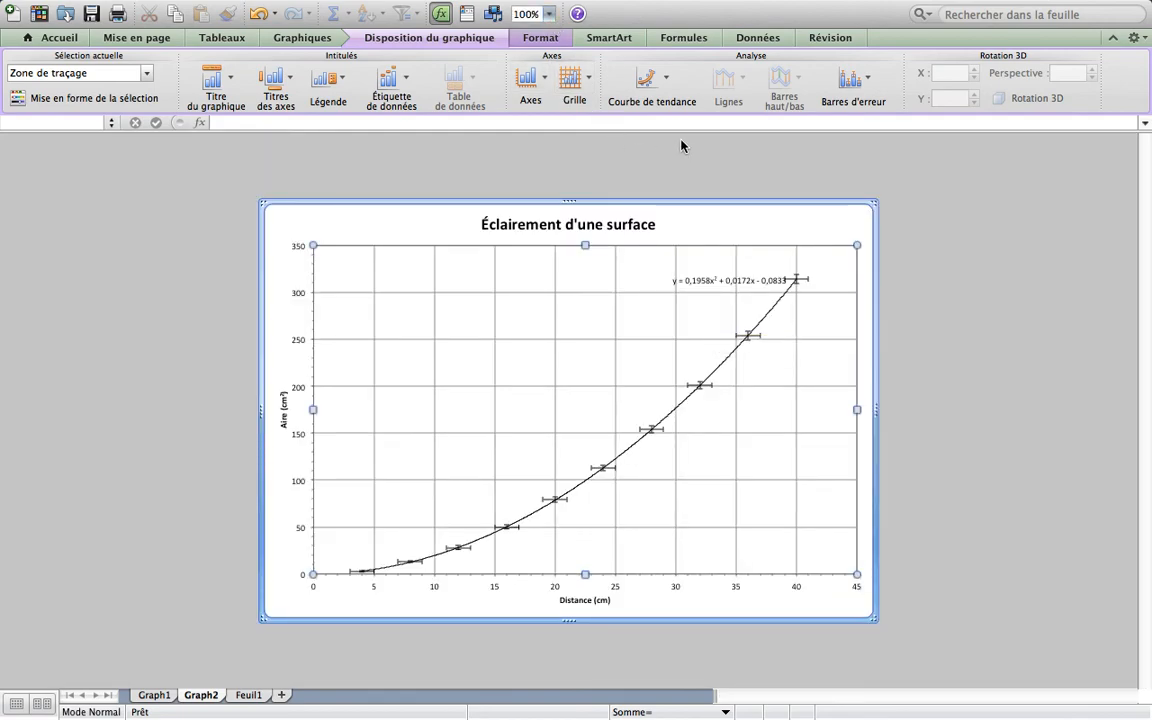
click(670, 205)
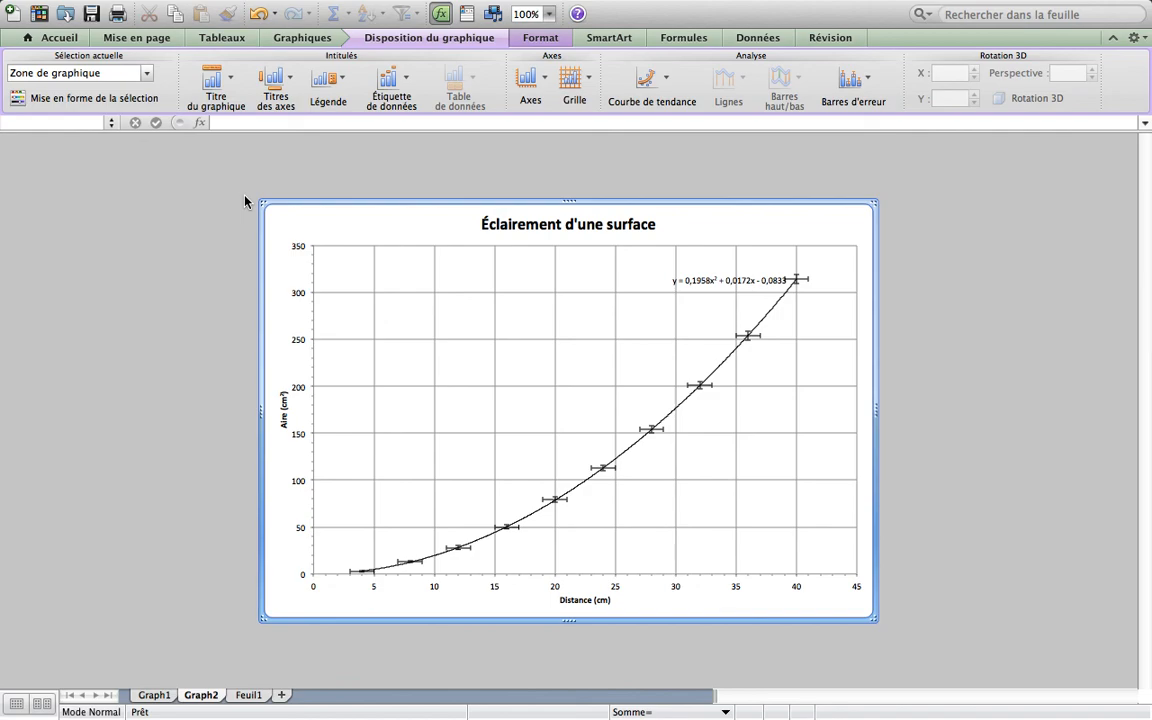
mouse_move(464, 3)
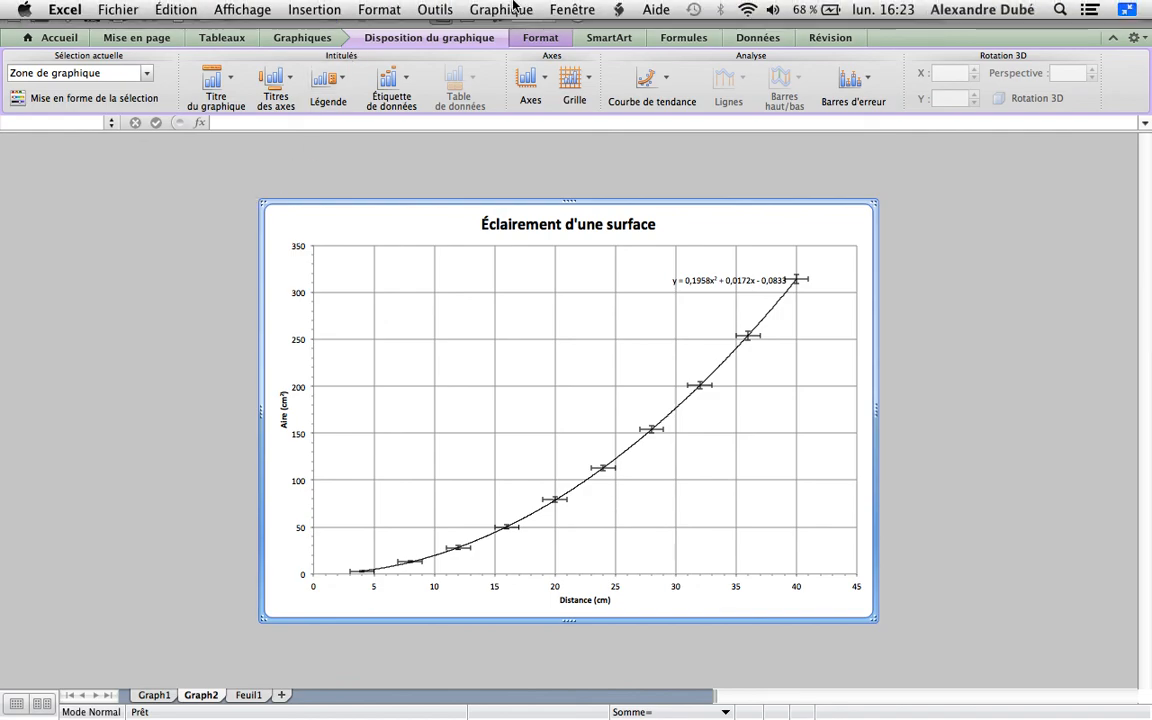
click(619, 11)
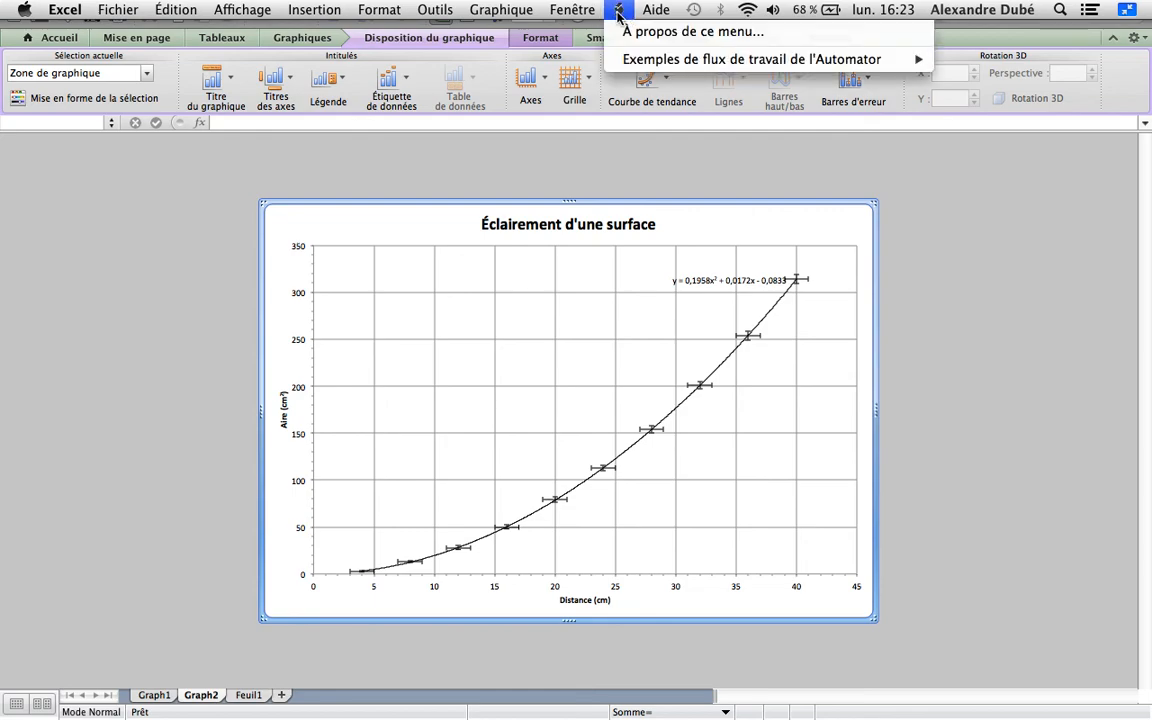
mouse_move(694, 10)
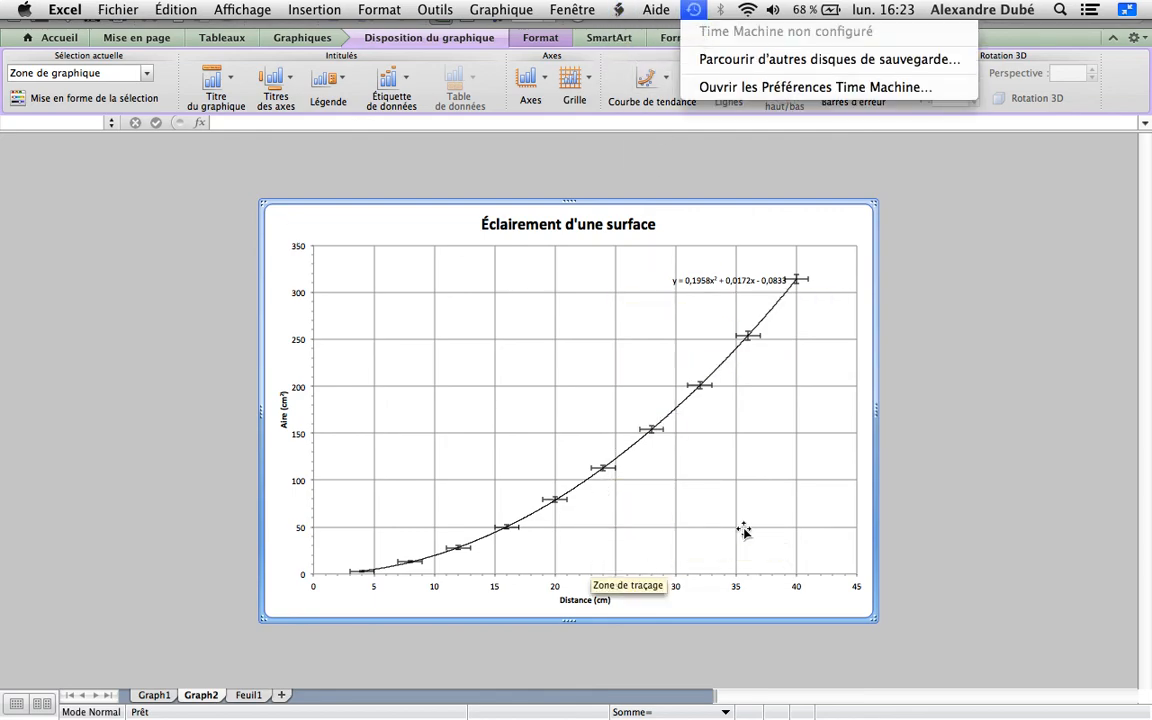